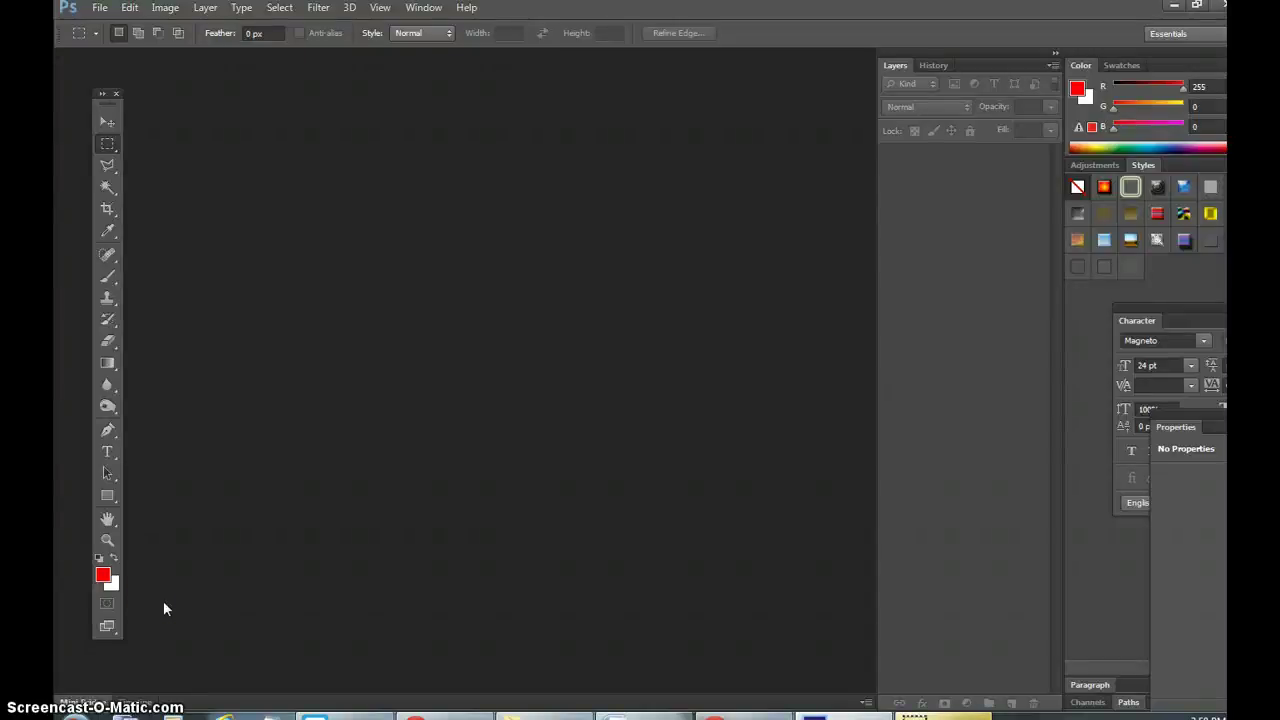
# Switch to the browser and look through the Google image results for business card design examples.
pyautogui.click(193, 596)
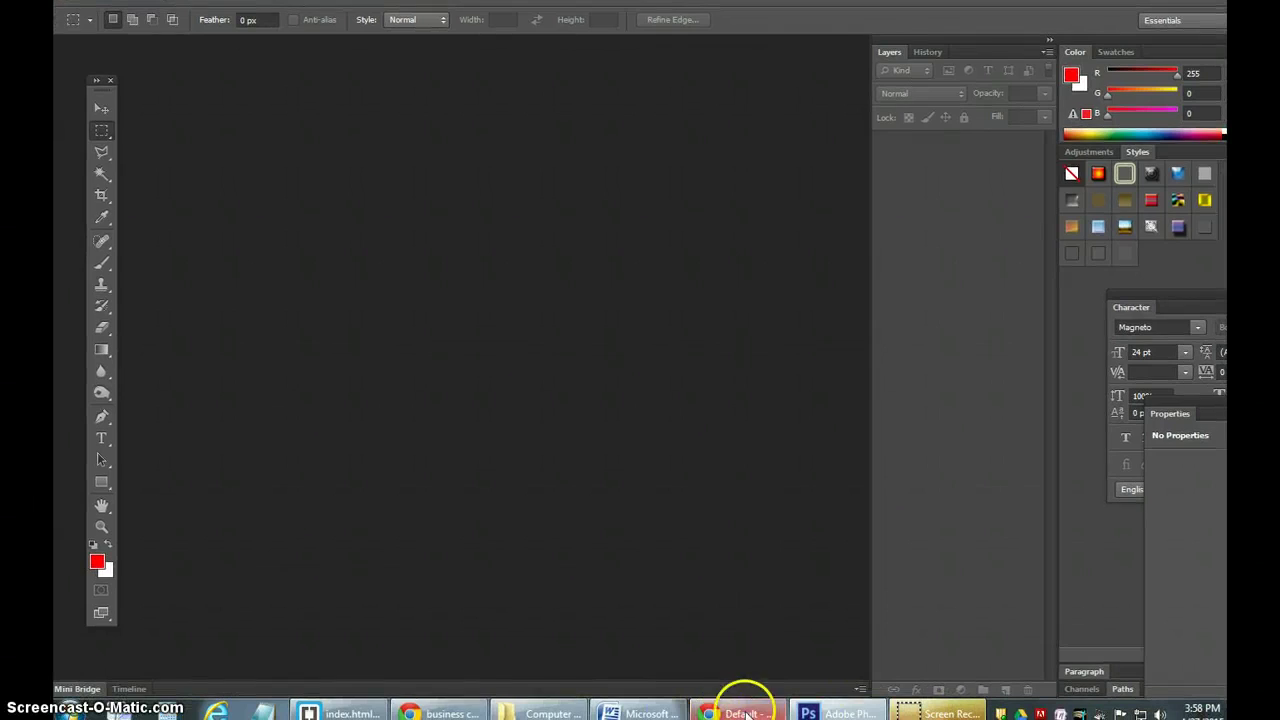
pyautogui.click(436, 713)
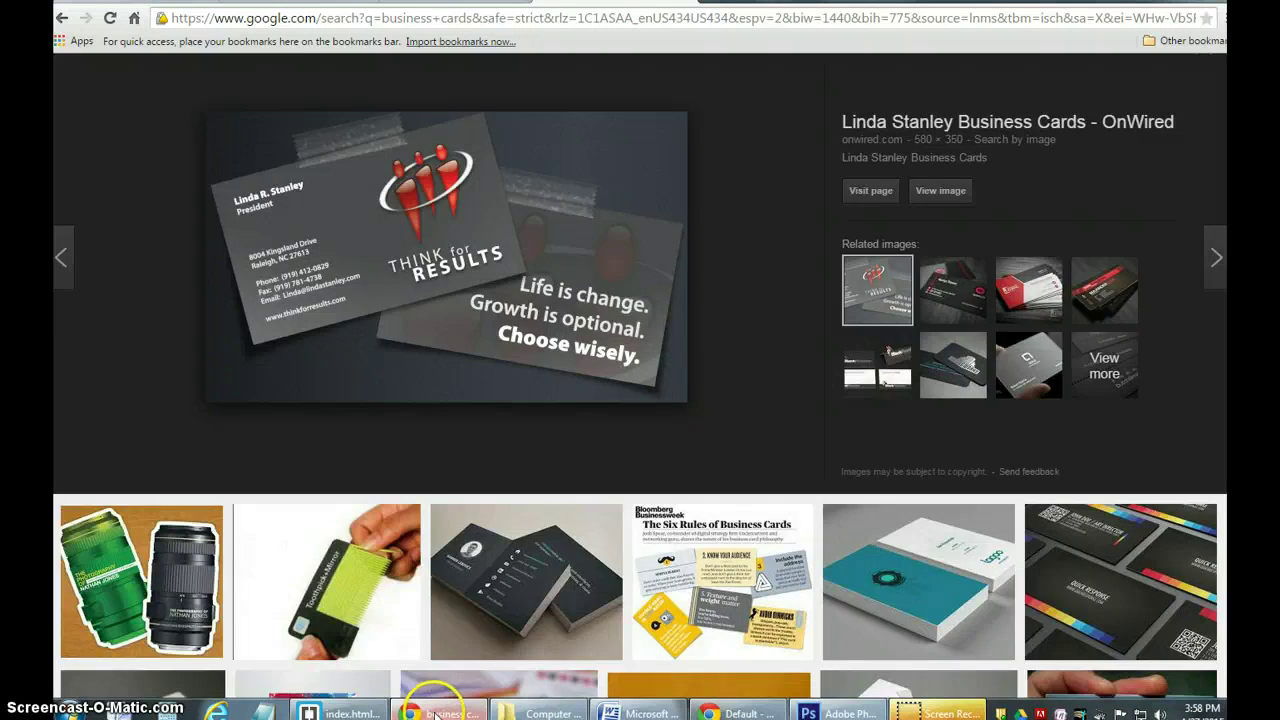
pyautogui.scroll(15, 765, 390)
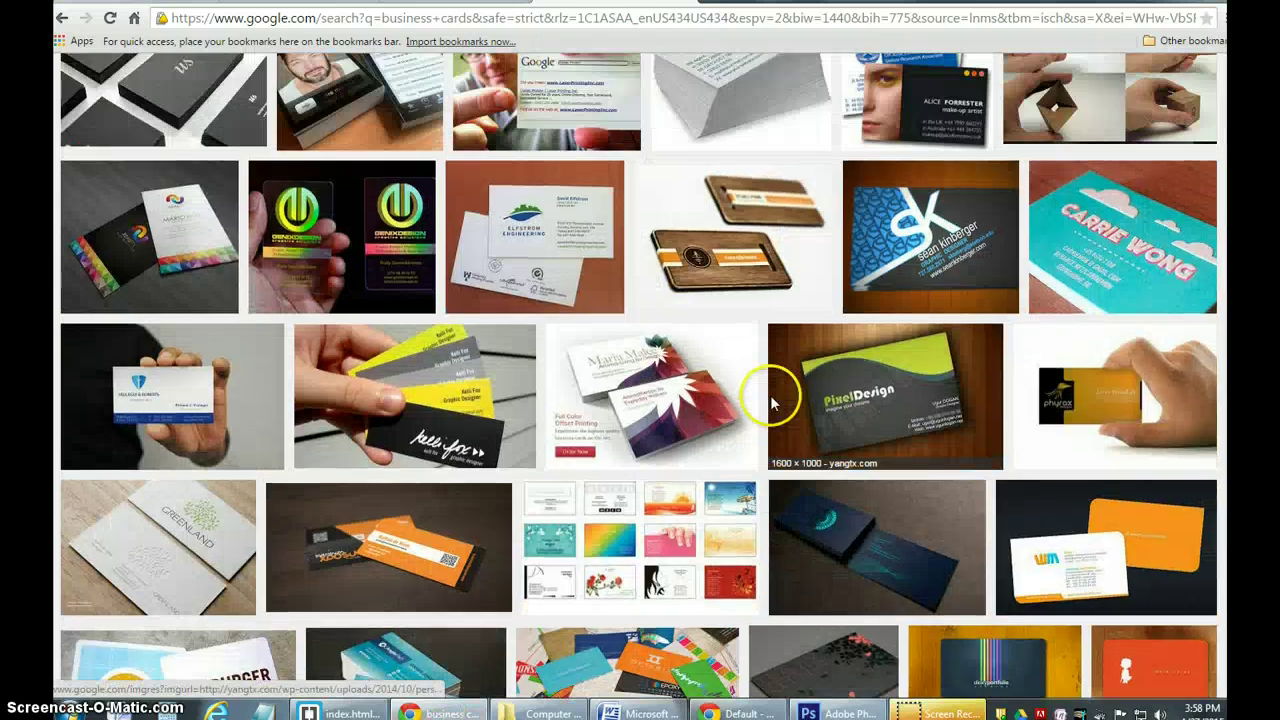
pyautogui.scroll(-10, 773, 403)
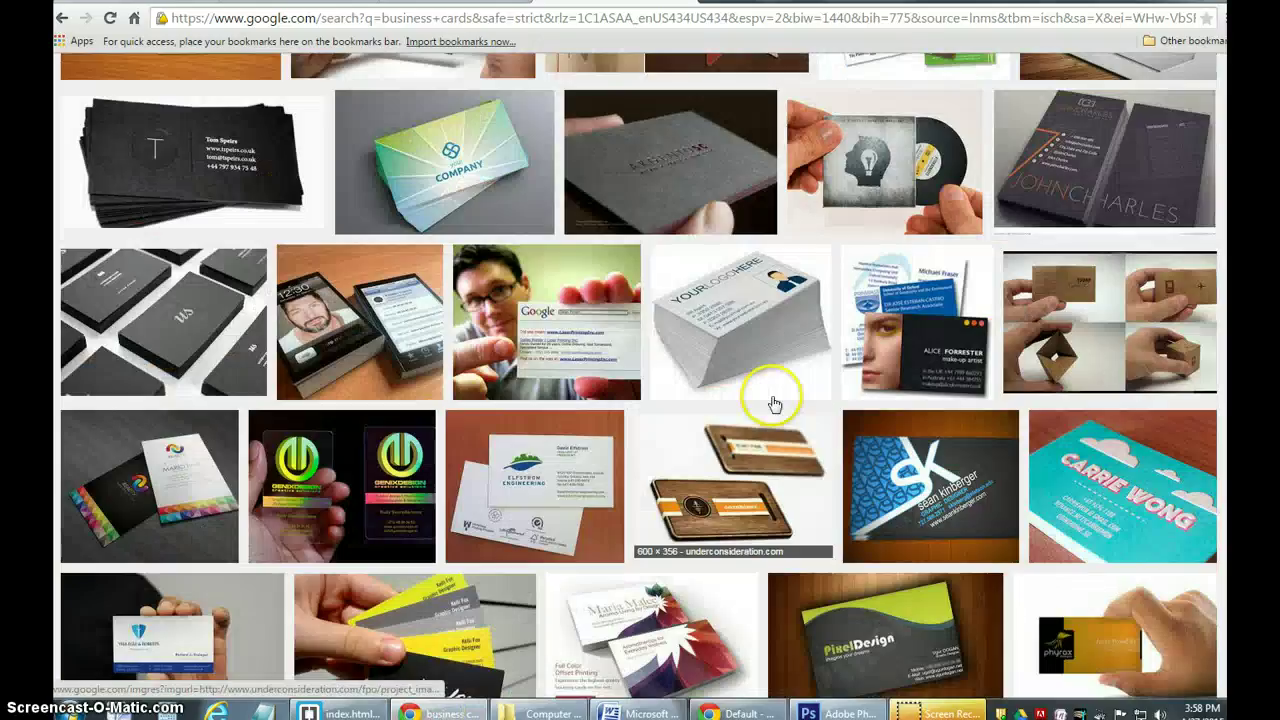
pyautogui.scroll(-12, 775, 406)
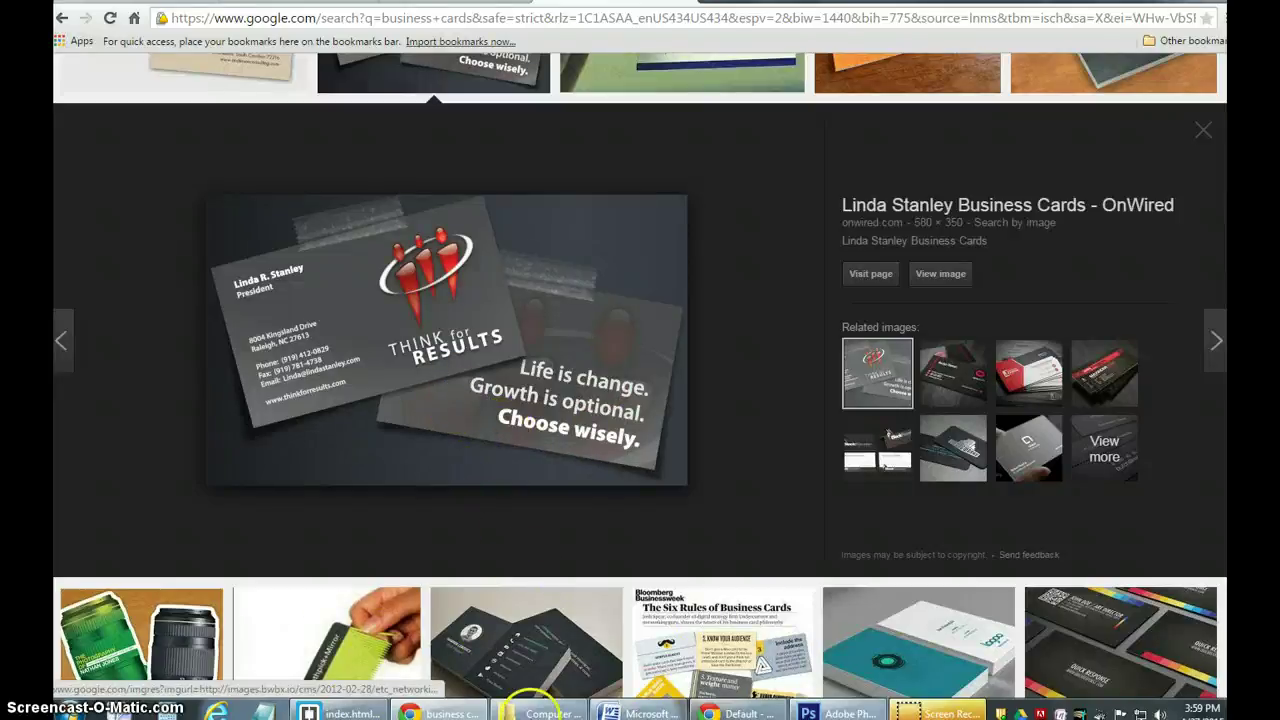
# Switch to Photoshop and start a new document with the color mode set to CMYK Color.
pyautogui.click(826, 705)
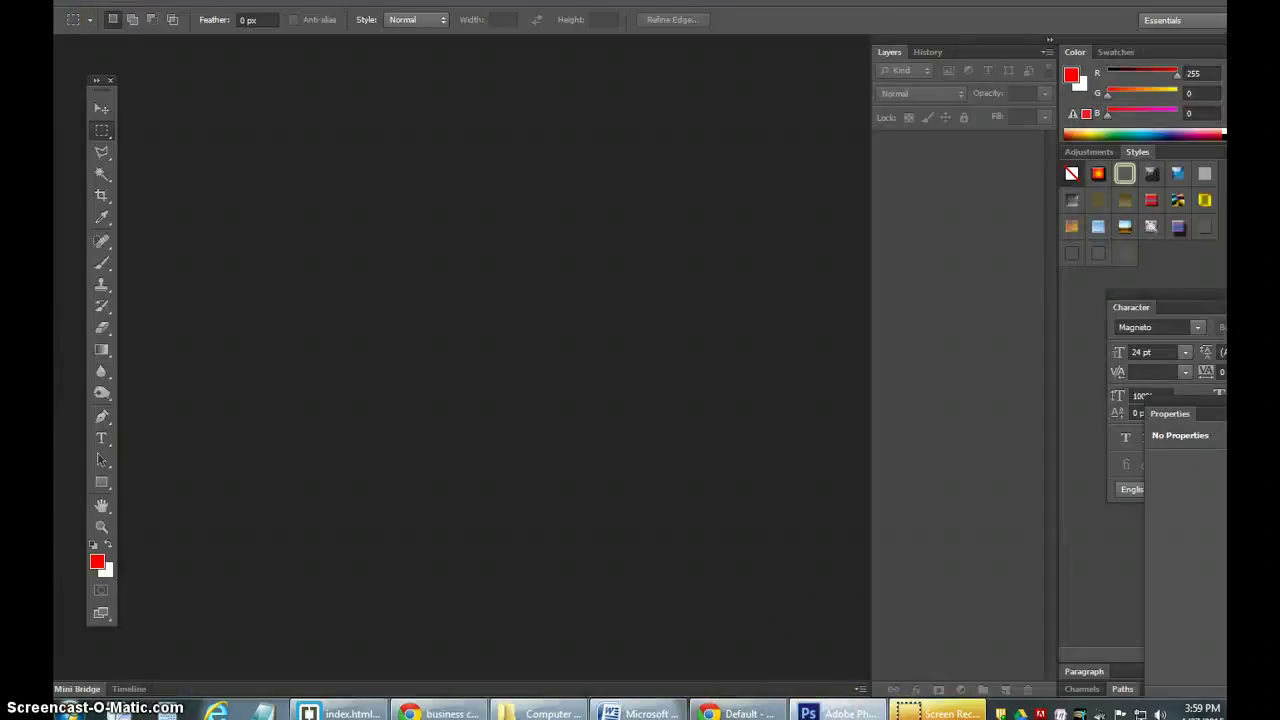
pyautogui.click(97, 8)
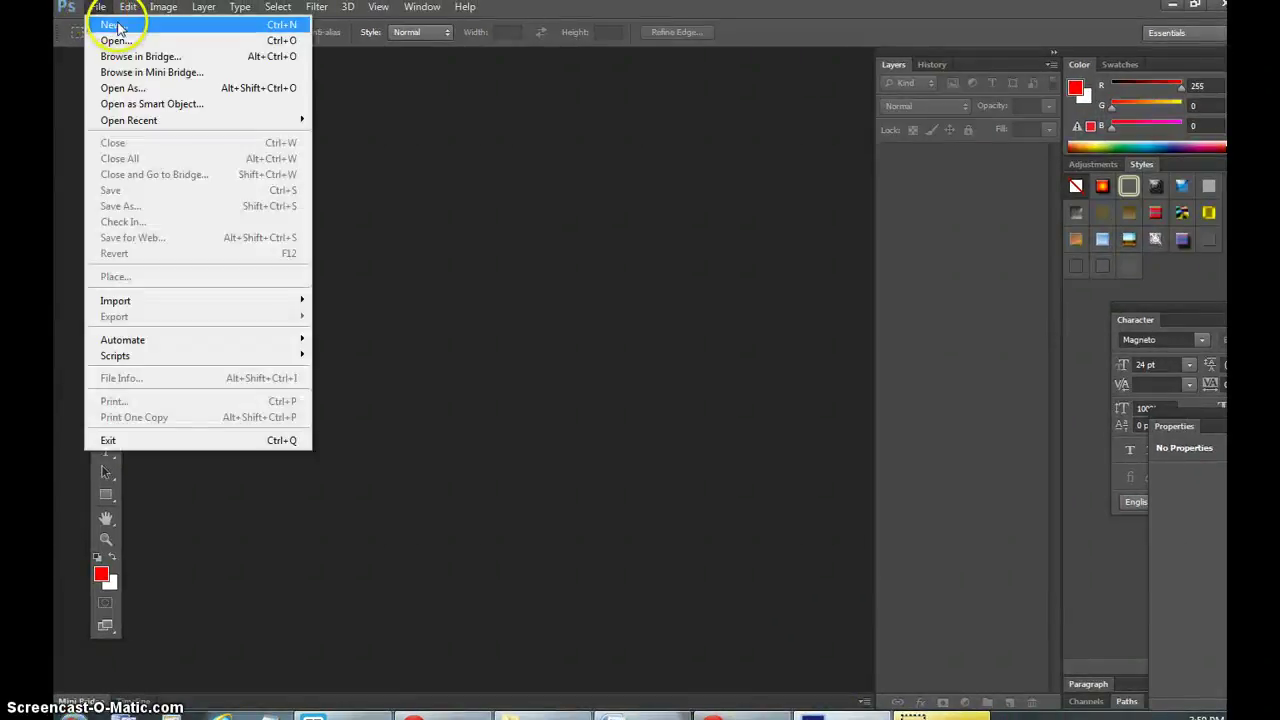
pyautogui.click(117, 27)
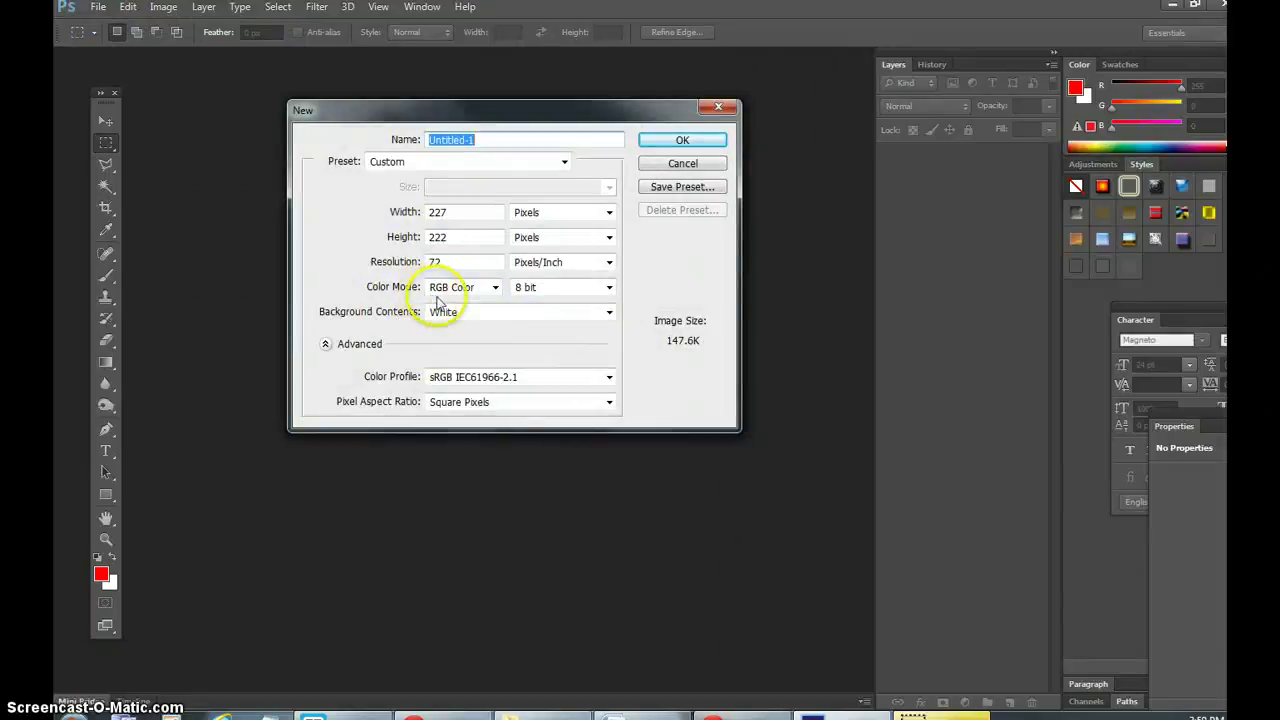
pyautogui.click(492, 289)
pyautogui.click(463, 347)
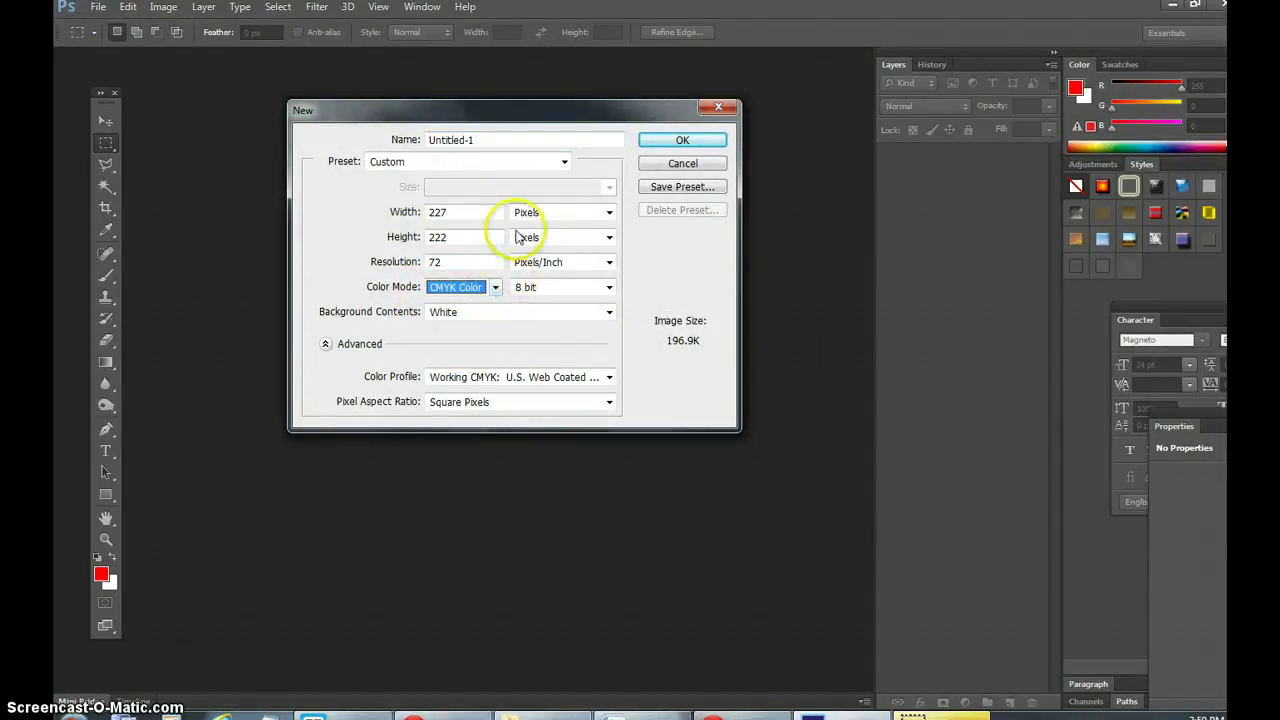
# Set the new document's size to 4.3 inches wide by 2.8 inches high and create it.
pyautogui.click(606, 212)
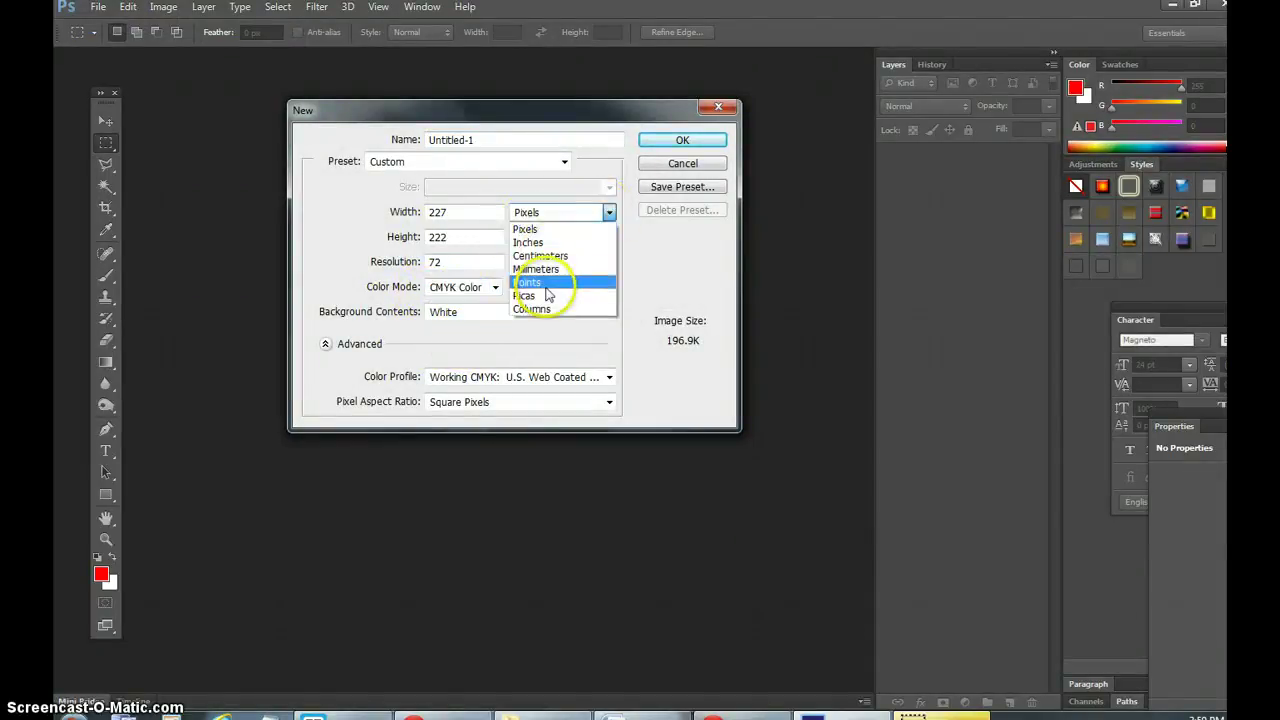
pyautogui.click(538, 243)
pyautogui.moveTo(470, 212); pyautogui.dragTo(365, 220)
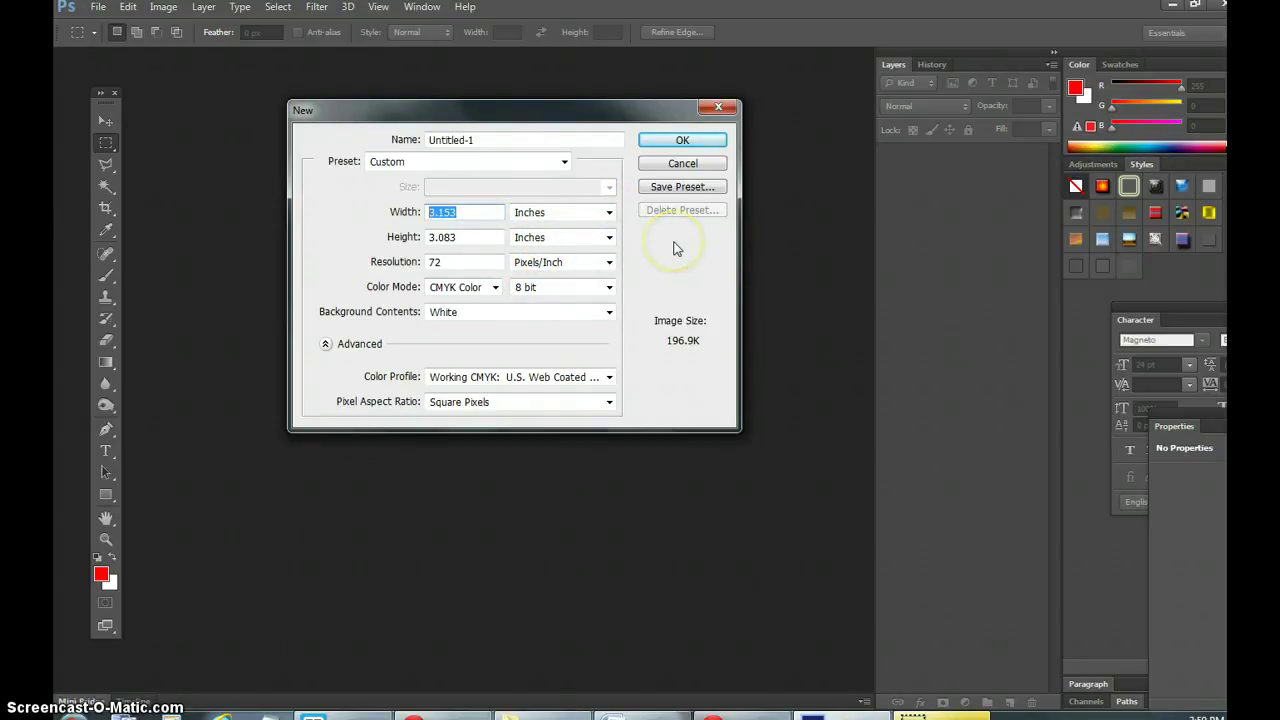
pyautogui.write('4.3')
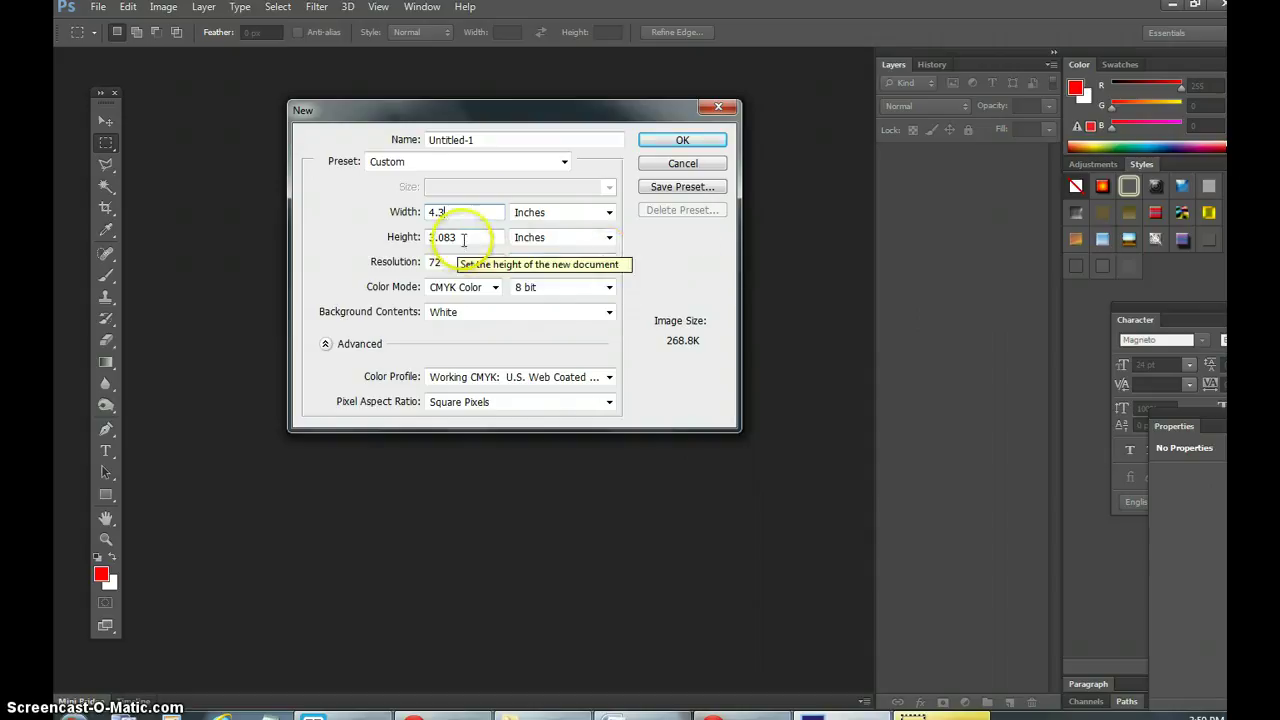
pyautogui.moveTo(457, 237); pyautogui.dragTo(385, 233)
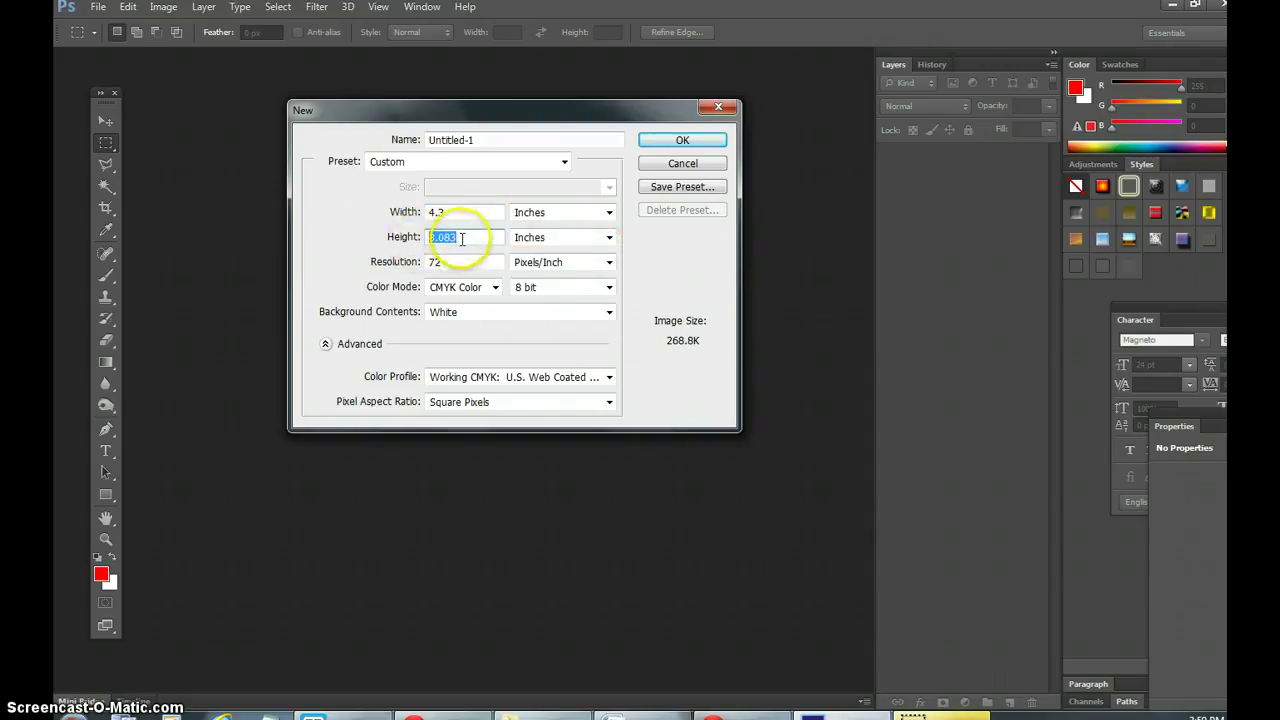
pyautogui.write('2.8')
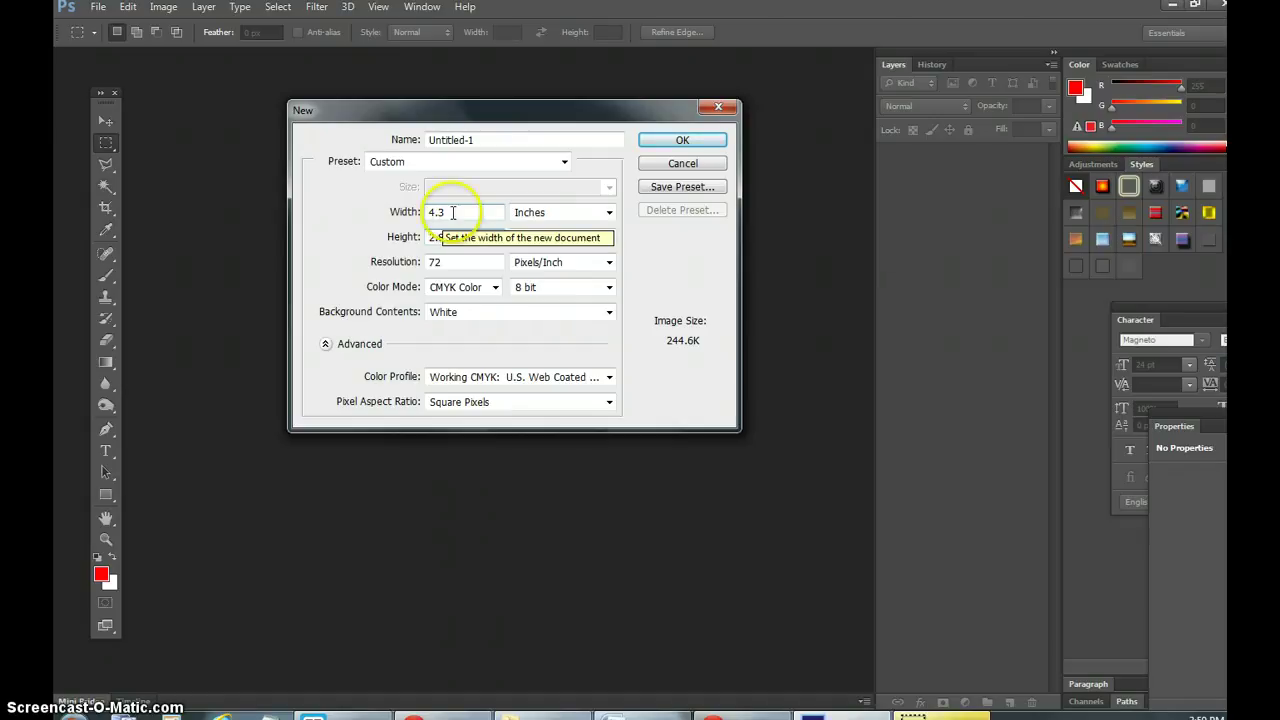
pyautogui.click(685, 143)
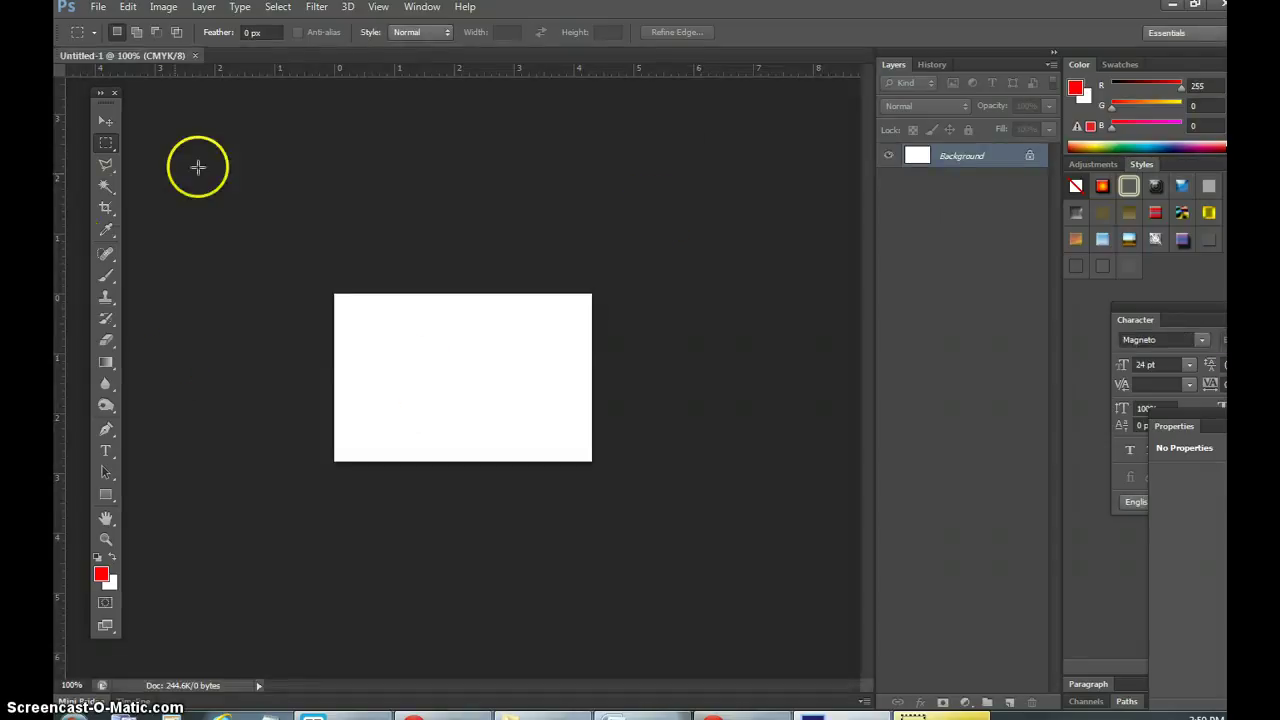
# Add a vertical guide along the left edge of the blank card.
pyautogui.click(388, 8)
pyautogui.click(388, 8)
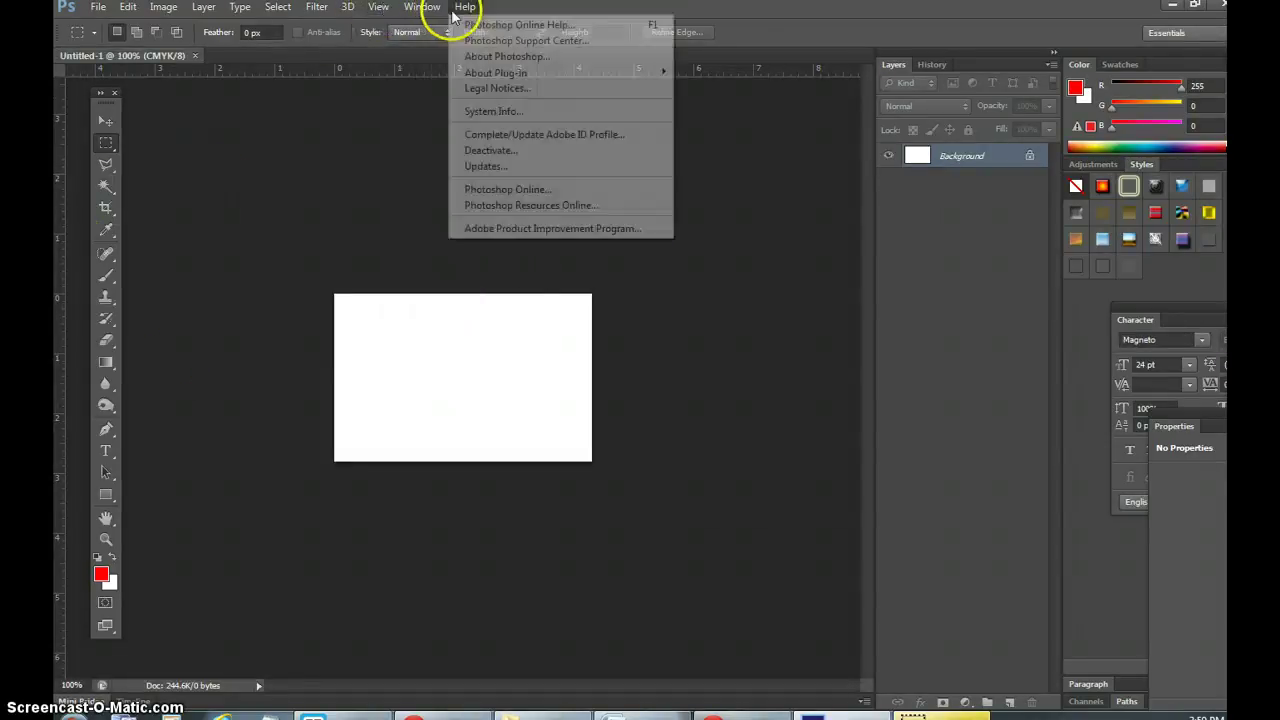
pyautogui.click(378, 8)
pyautogui.click(402, 369)
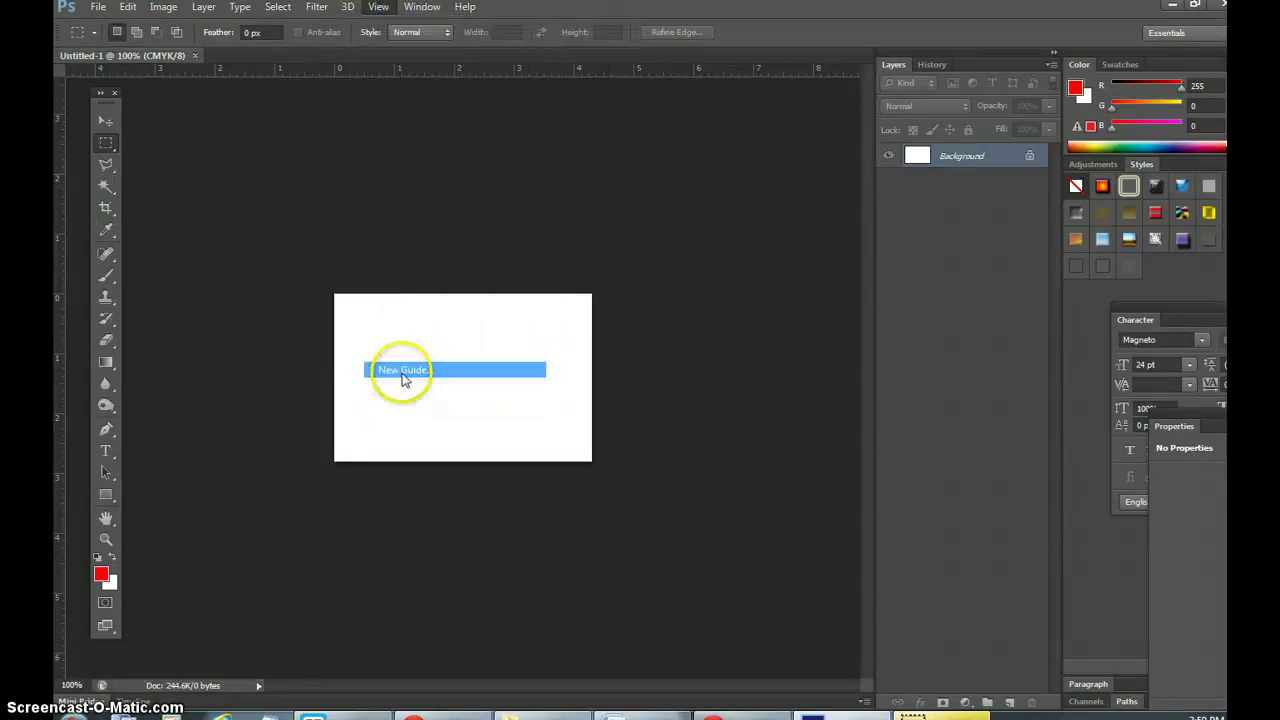
pyautogui.click(700, 235)
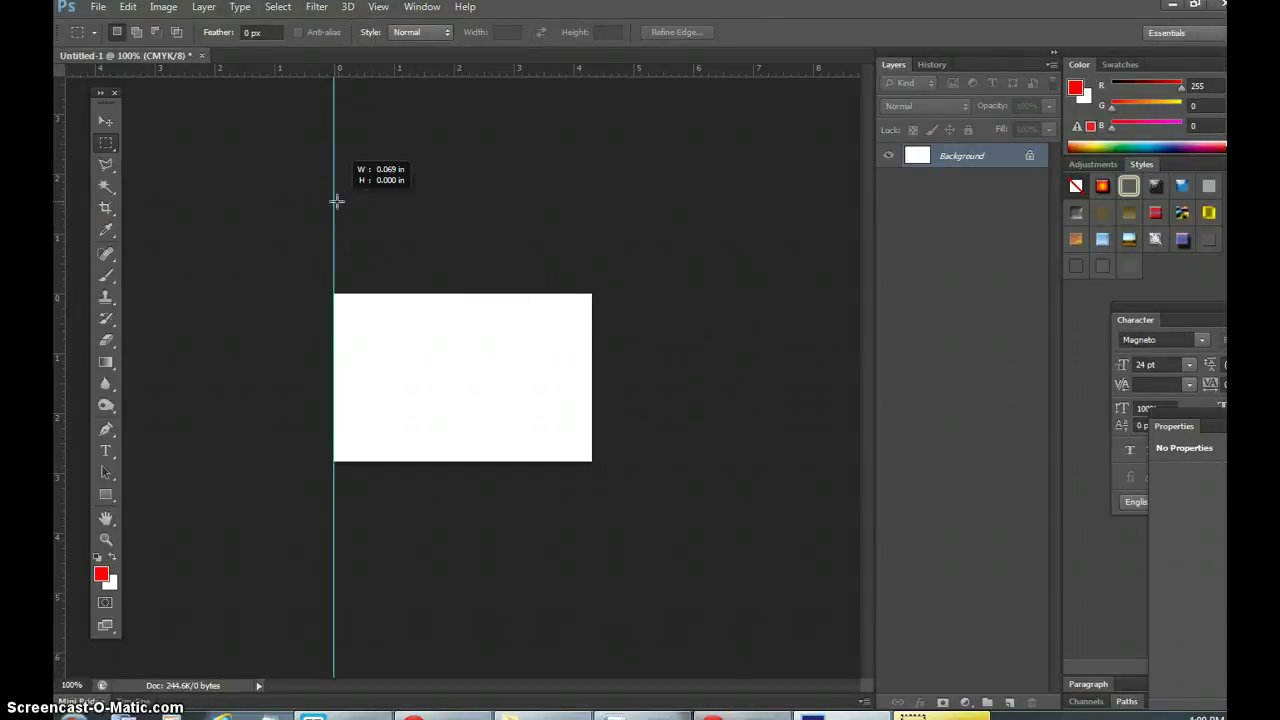
# Move the vertical guide slightly inward from the card's left edge with the Move tool.
pyautogui.moveTo(338, 201); pyautogui.dragTo(340, 201)
pyautogui.click(651, 269)
pyautogui.click(354, 223)
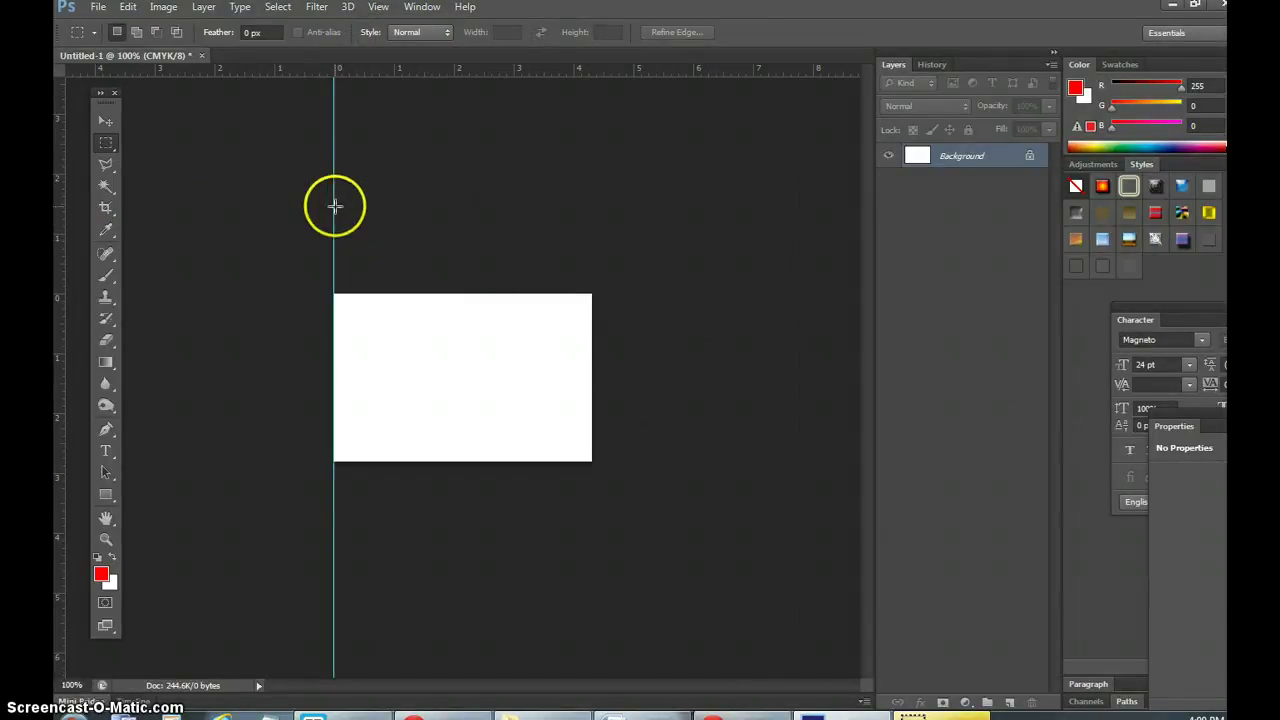
pyautogui.click(105, 120)
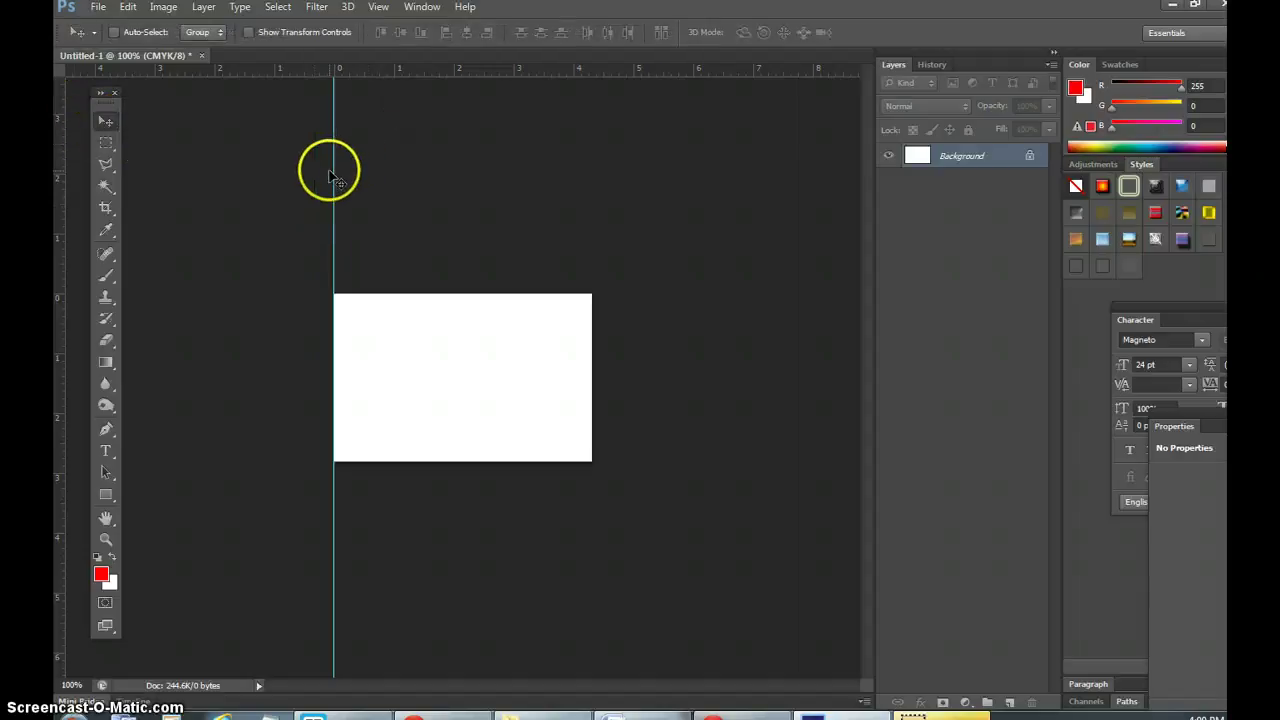
pyautogui.moveTo(334, 171); pyautogui.dragTo(338, 171)
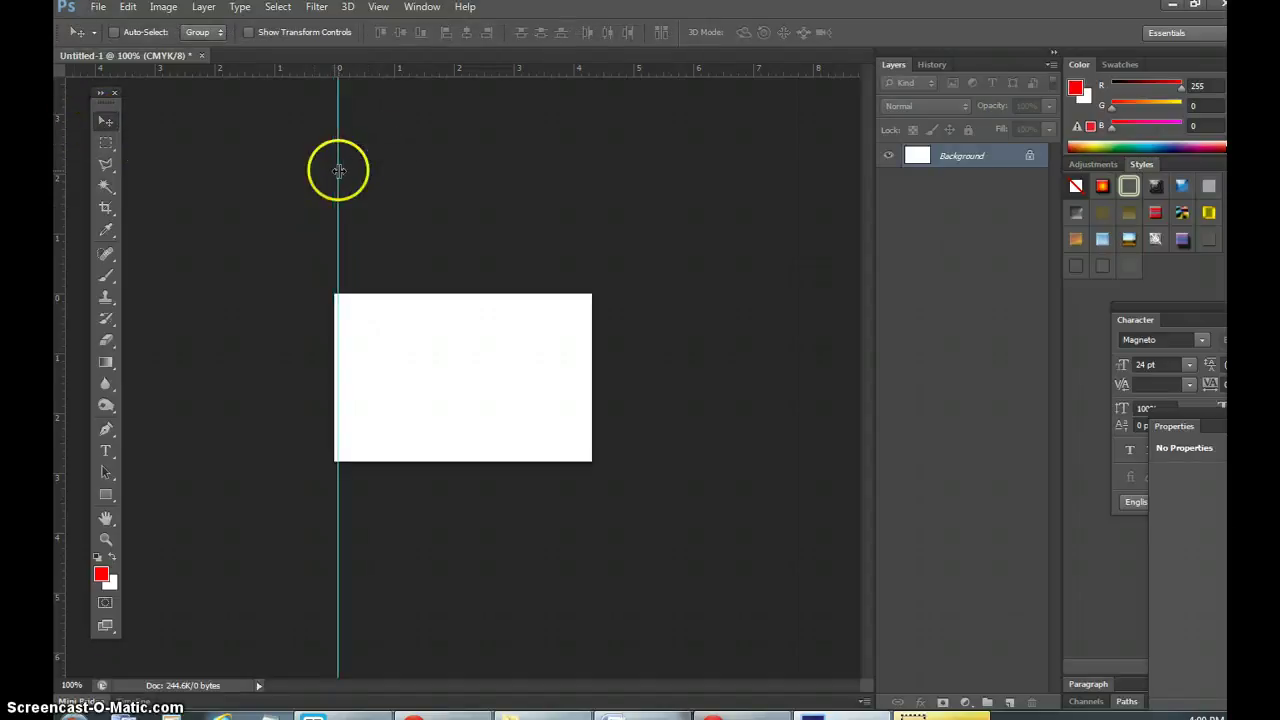
pyautogui.rightClick(340, 174)
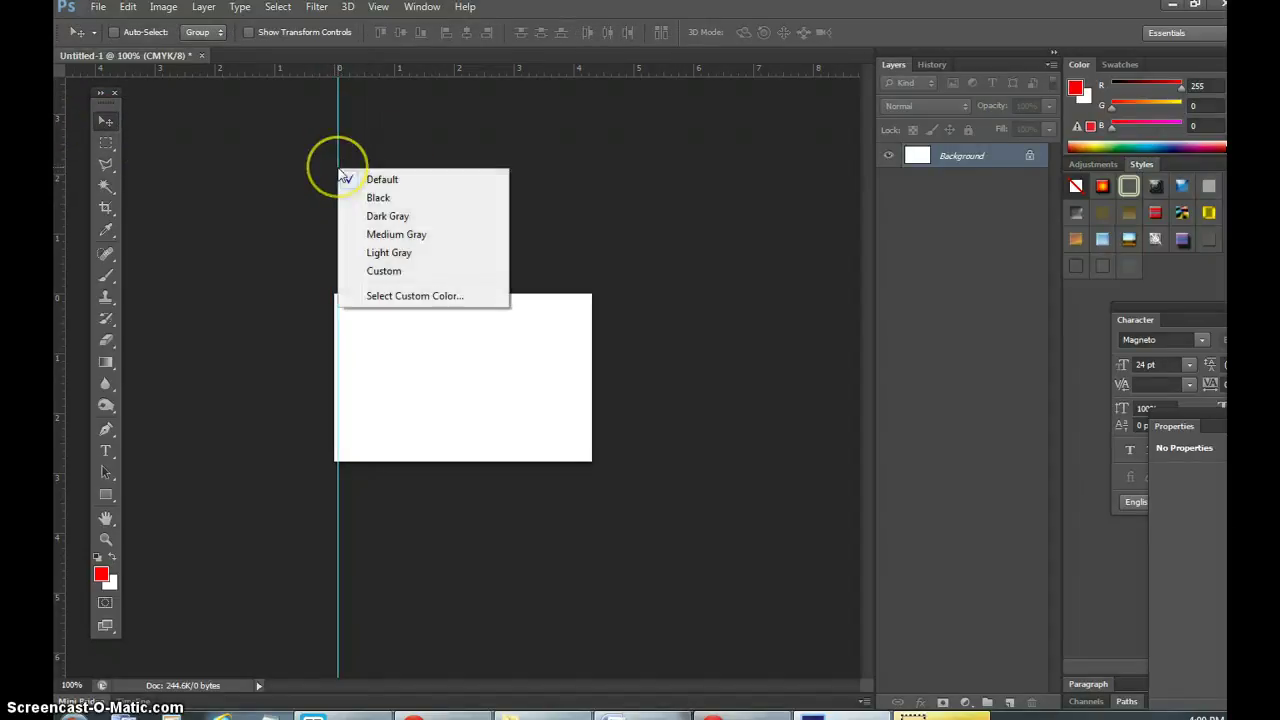
pyautogui.click(357, 137)
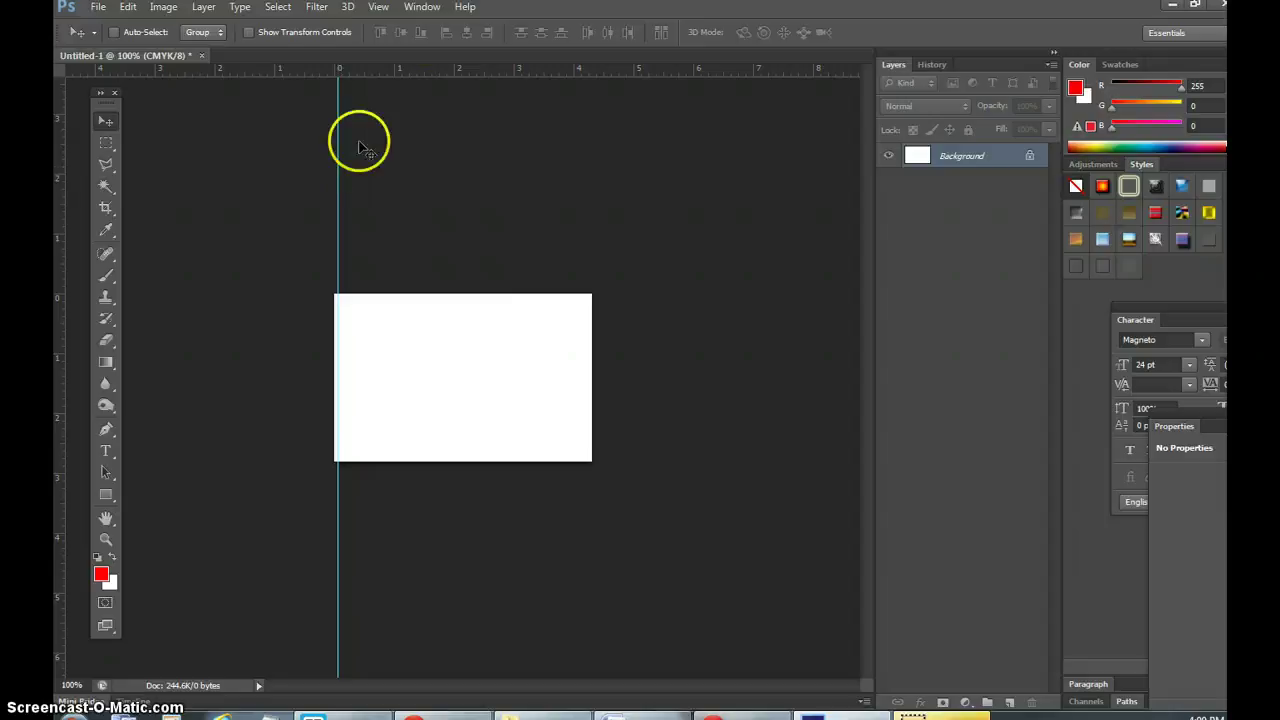
# Add a second vertical guide and position it slightly inside the card's right edge.
pyautogui.click(378, 7)
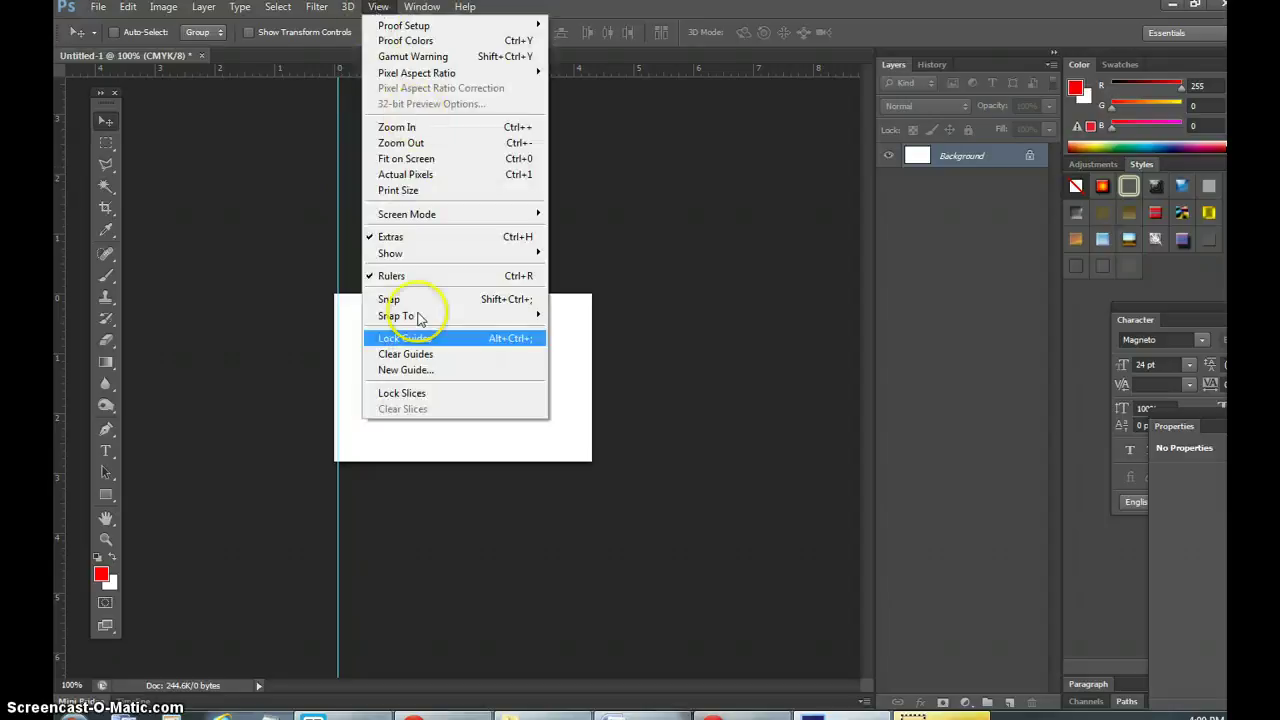
pyautogui.click(412, 366)
pyautogui.click(702, 236)
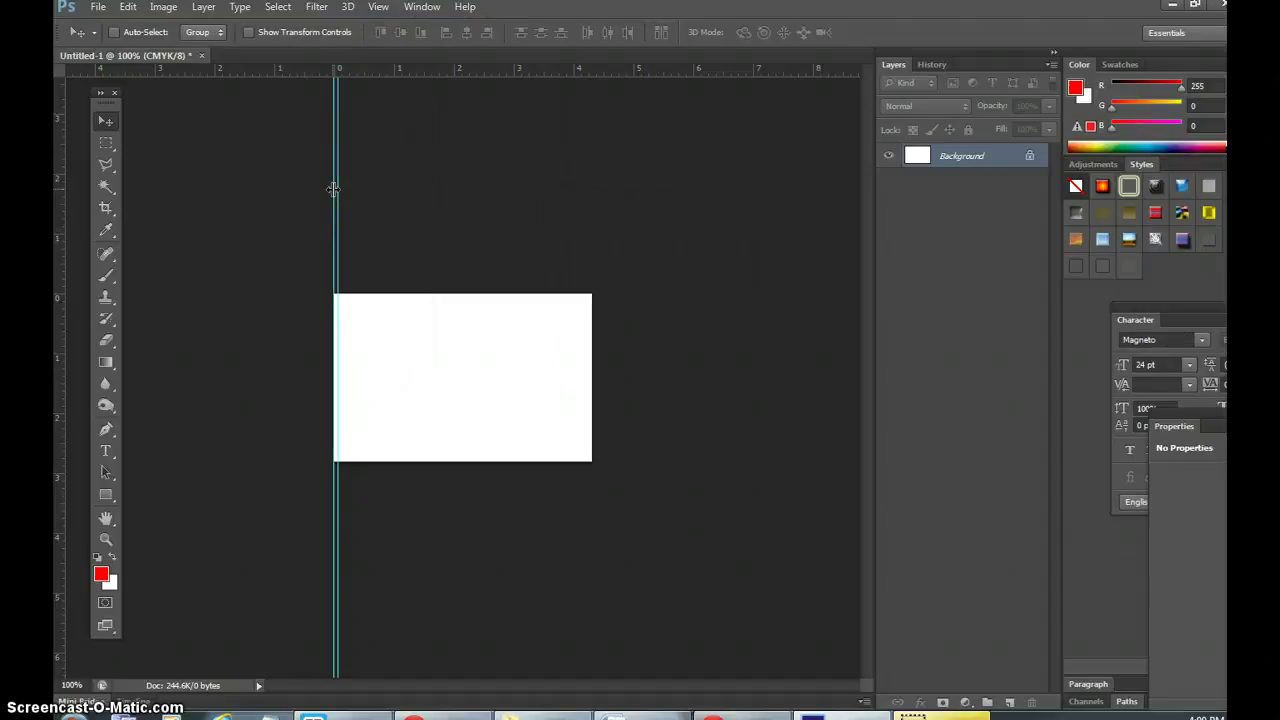
pyautogui.moveTo(333, 189); pyautogui.dragTo(590, 250)
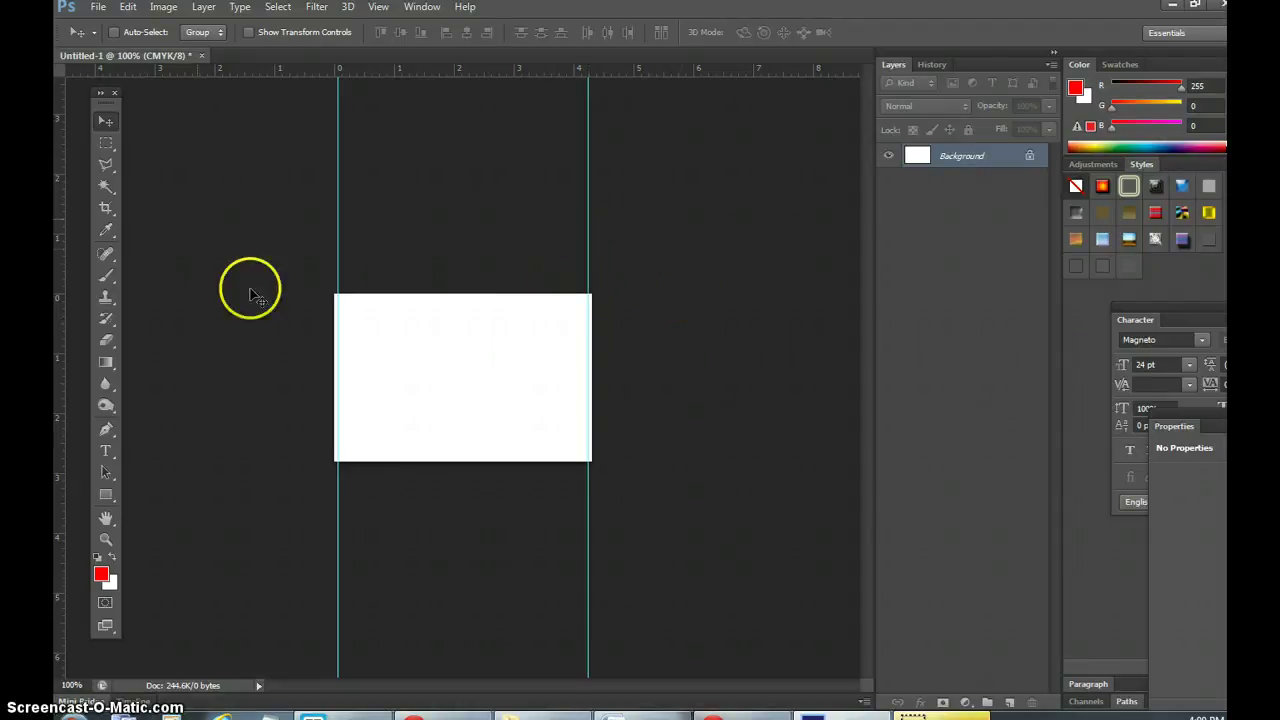
# Add a horizontal guide and position it slightly inside the card's top edge.
pyautogui.click(378, 7)
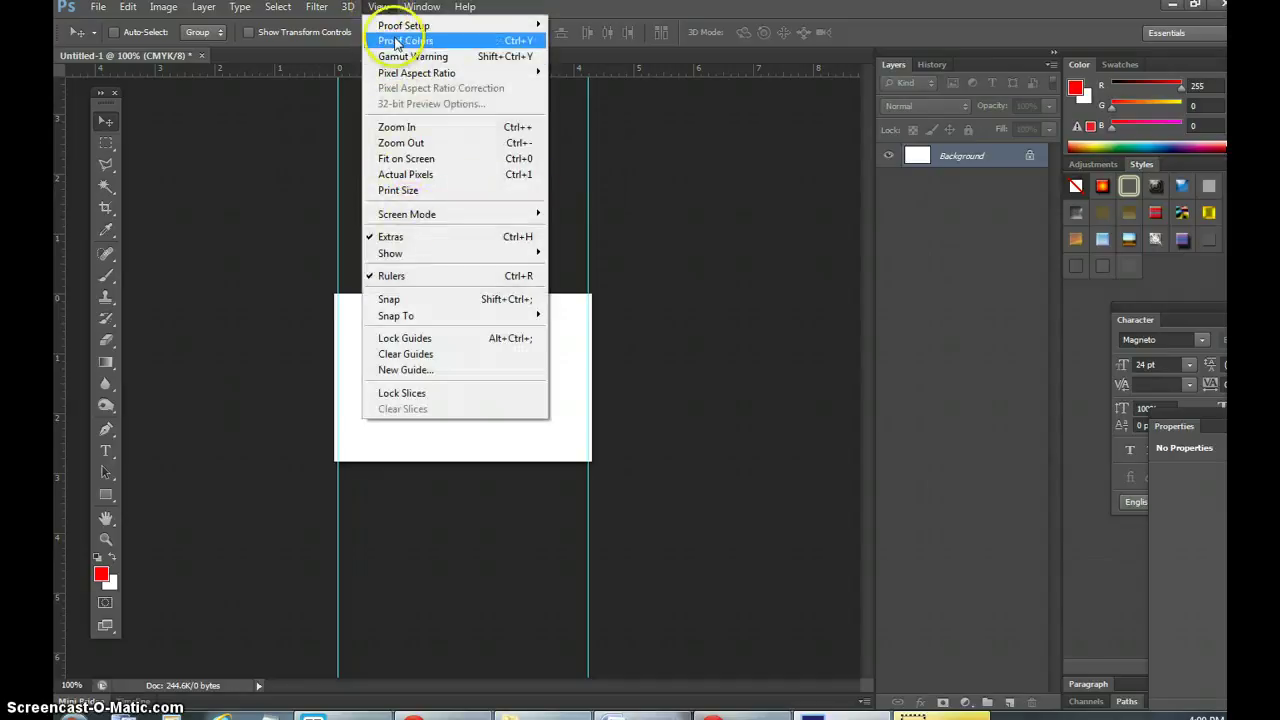
pyautogui.click(390, 369)
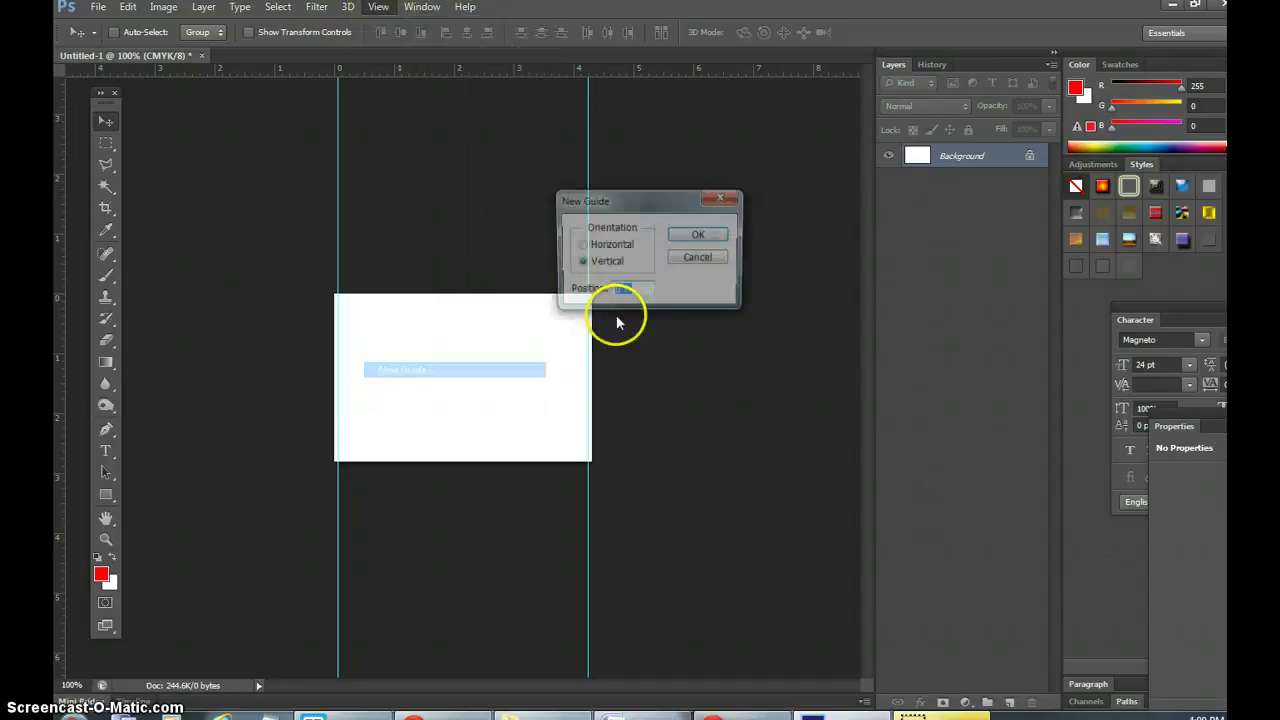
pyautogui.click(590, 245)
pyautogui.click(697, 236)
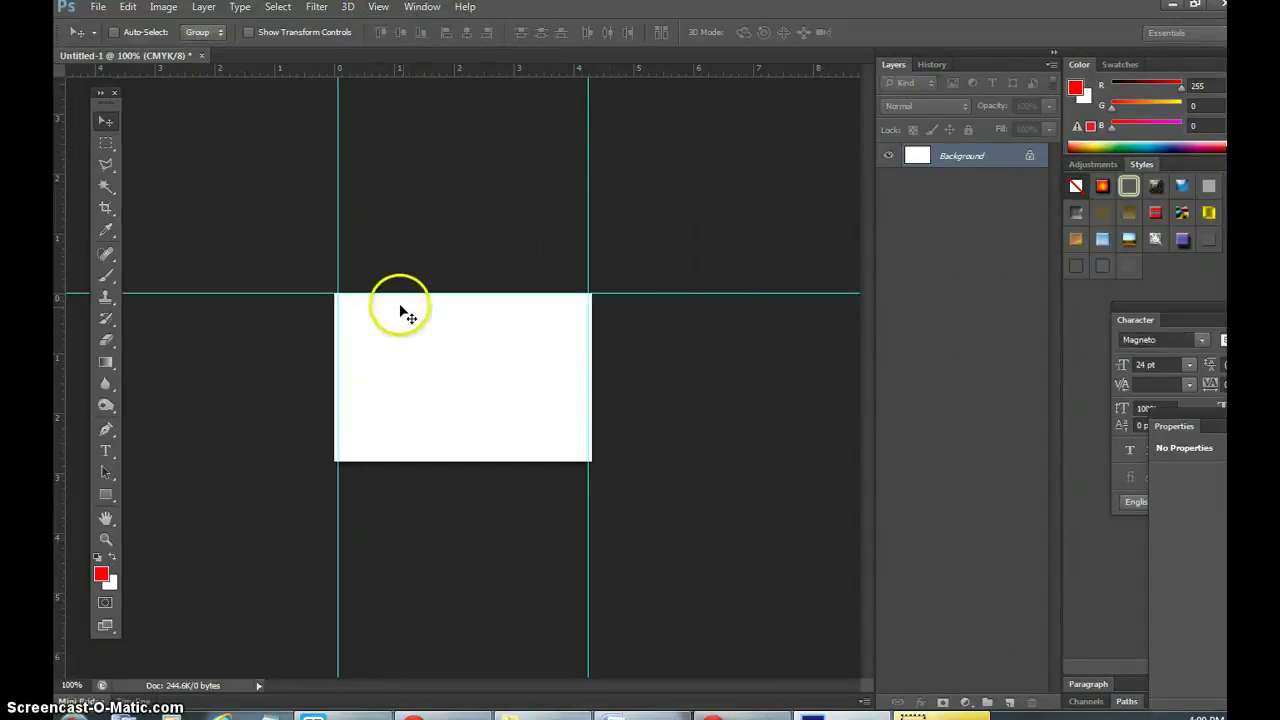
pyautogui.moveTo(215, 293); pyautogui.dragTo(214, 296)
# Add a second horizontal guide and position it slightly inside the card's bottom edge.
pyautogui.click(378, 8)
pyautogui.click(405, 370)
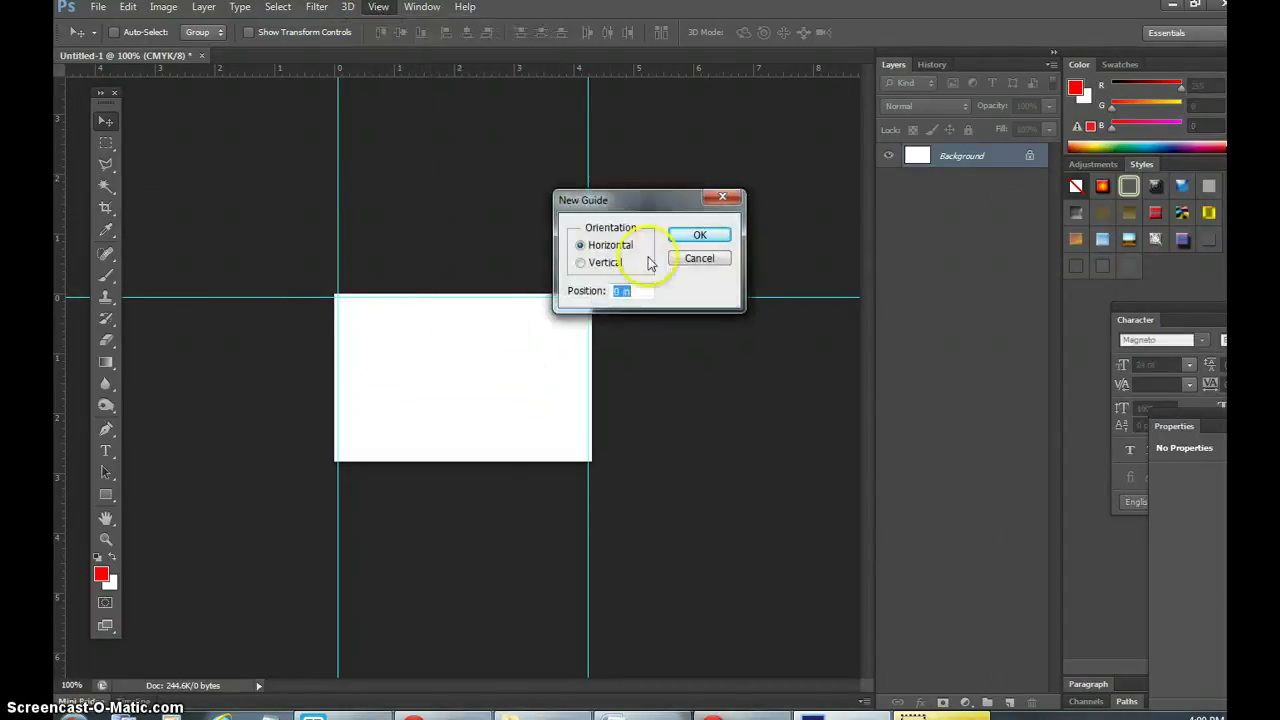
pyautogui.click(698, 236)
pyautogui.moveTo(296, 293); pyautogui.dragTo(297, 457)
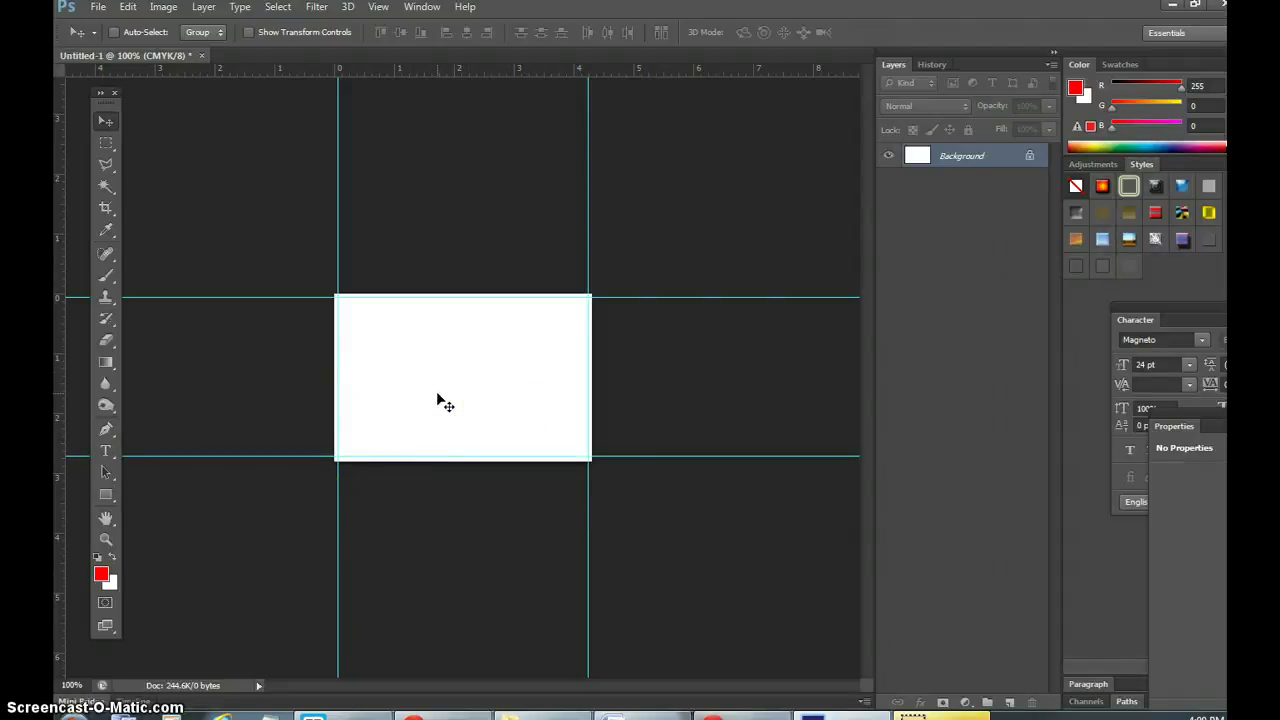
# Add a text layer near the card's upper edge with the cardholder's full name in red 24 pt Magneto.
pyautogui.click(105, 451)
pyautogui.click(385, 358)
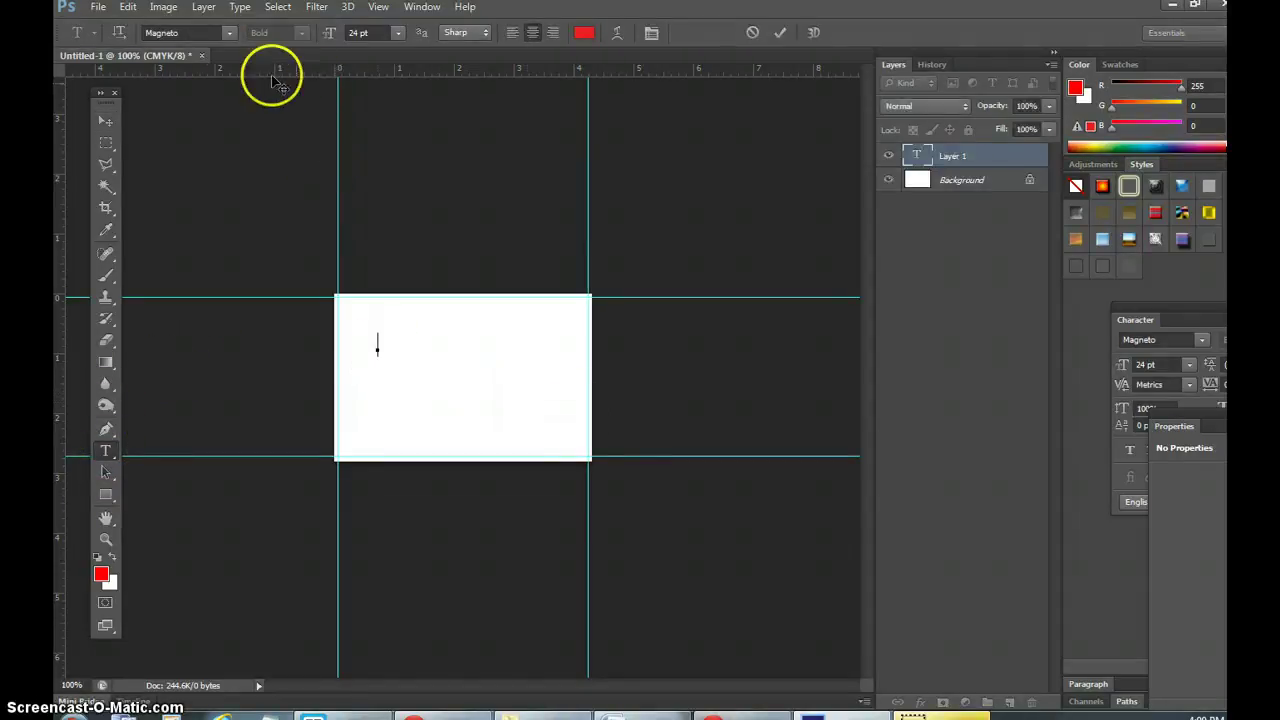
pyautogui.click(228, 34)
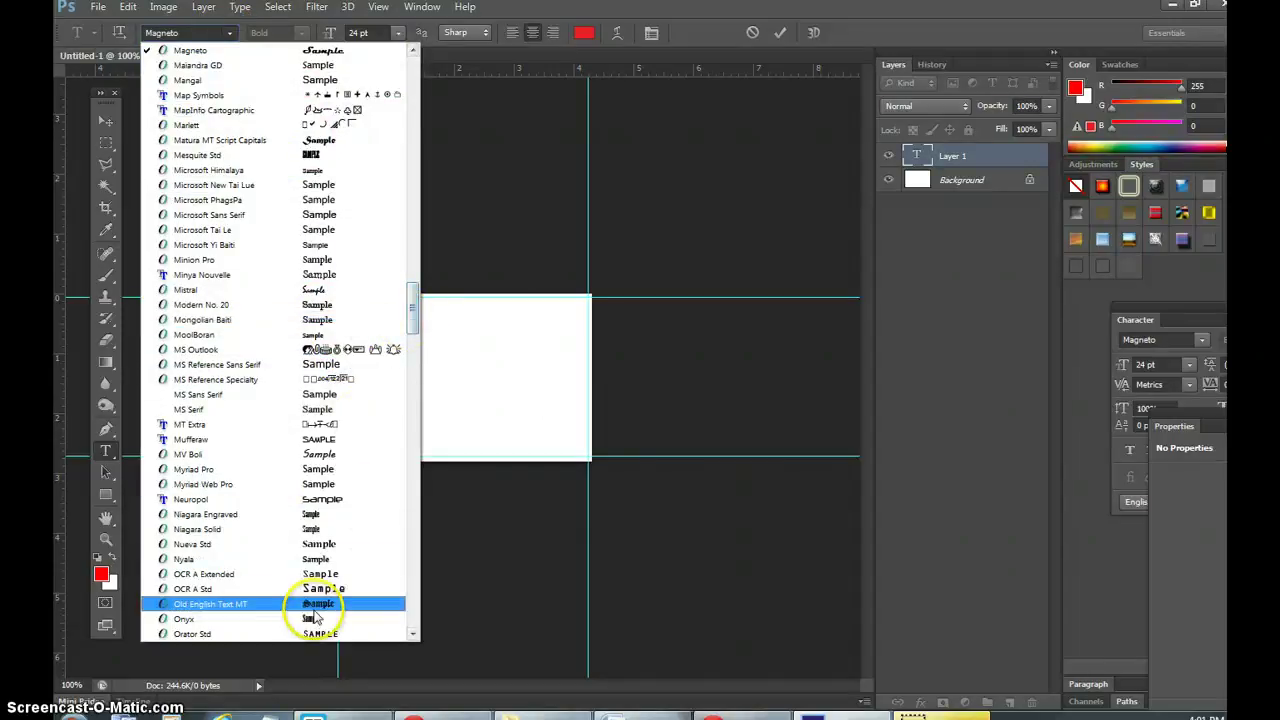
pyautogui.moveTo(413, 310); pyautogui.dragTo(424, 359)
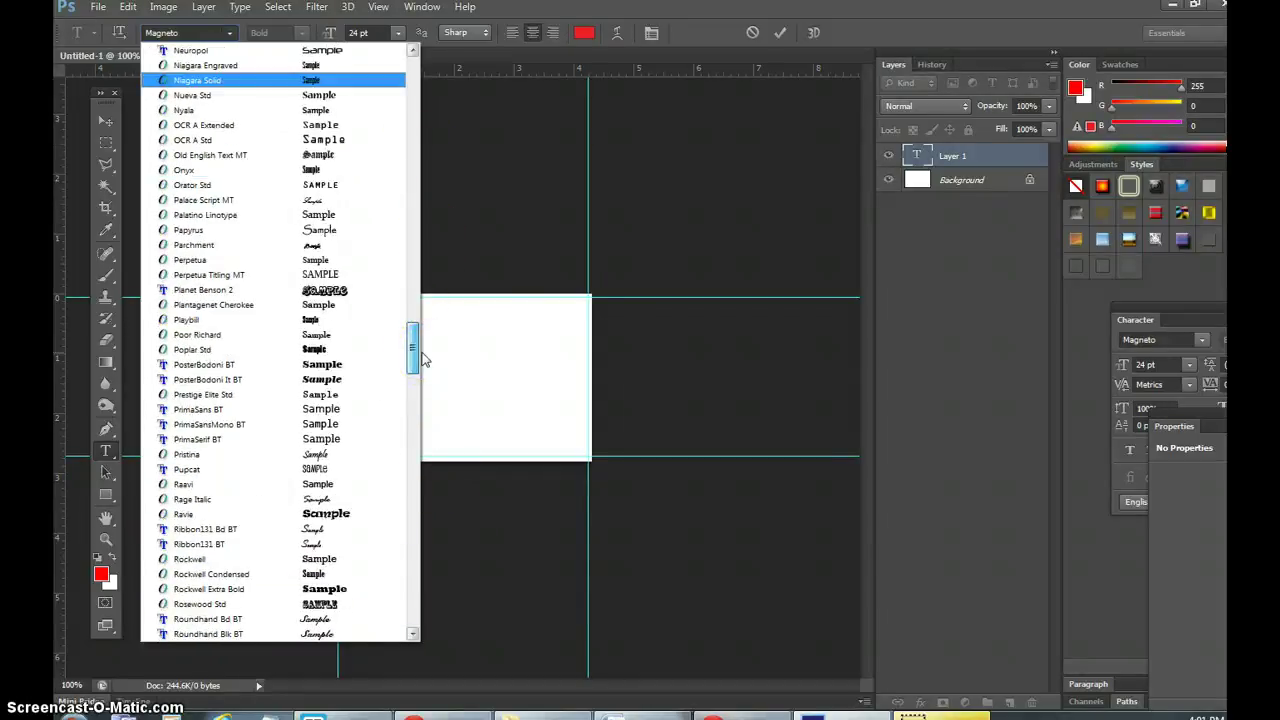
pyautogui.moveTo(422, 358)
pyautogui.mouseDown()
pyautogui.moveTo(423, 460)
pyautogui.moveTo(420, 342)
pyautogui.mouseUp()
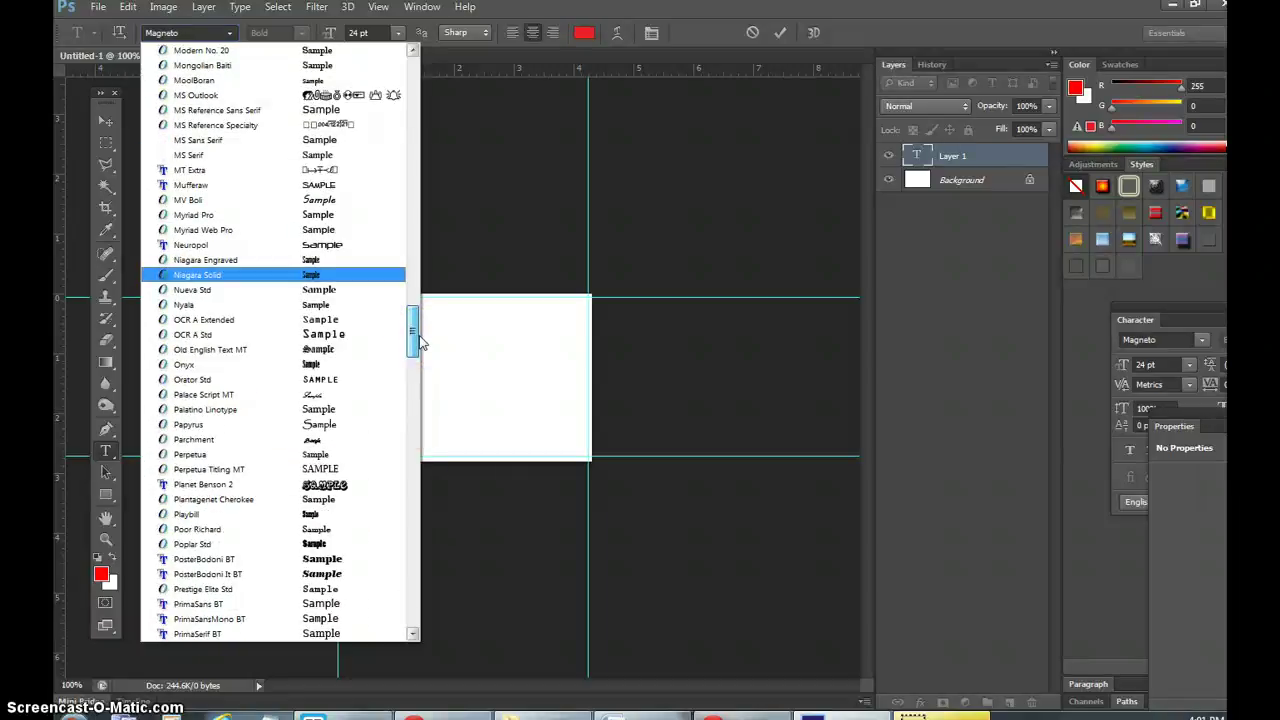
pyautogui.moveTo(422, 340); pyautogui.dragTo(424, 315)
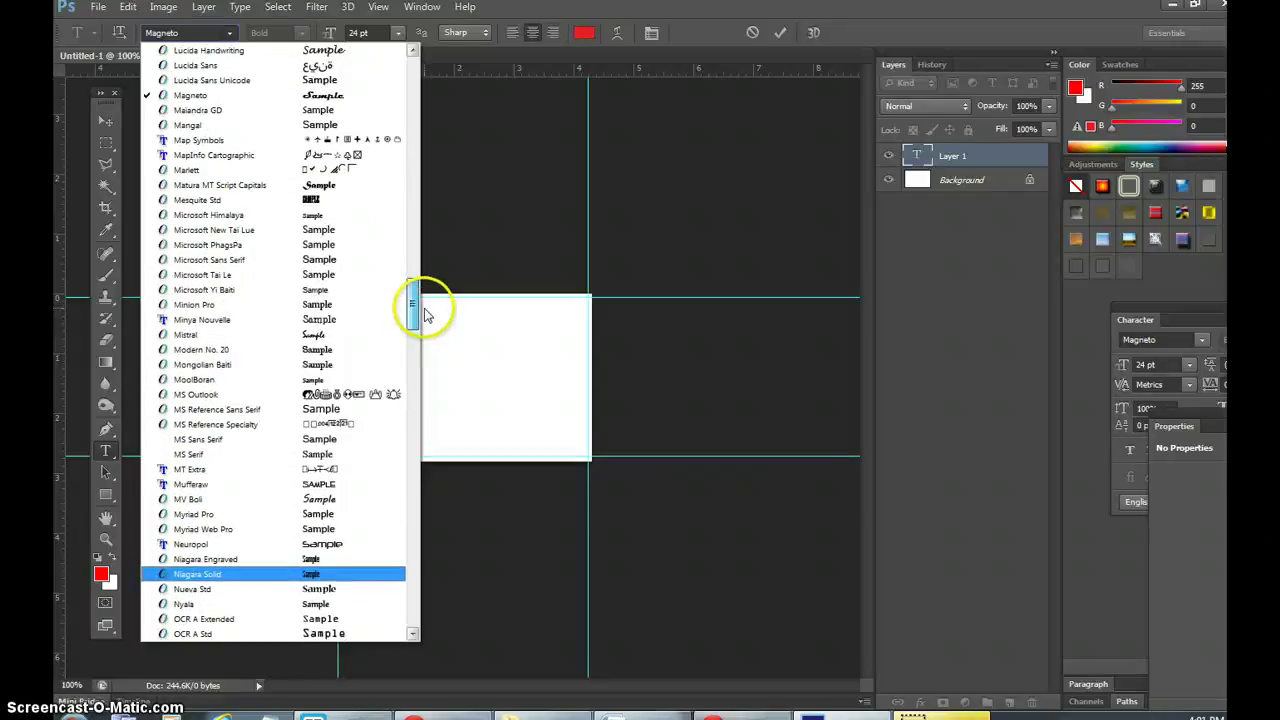
pyautogui.click(342, 96)
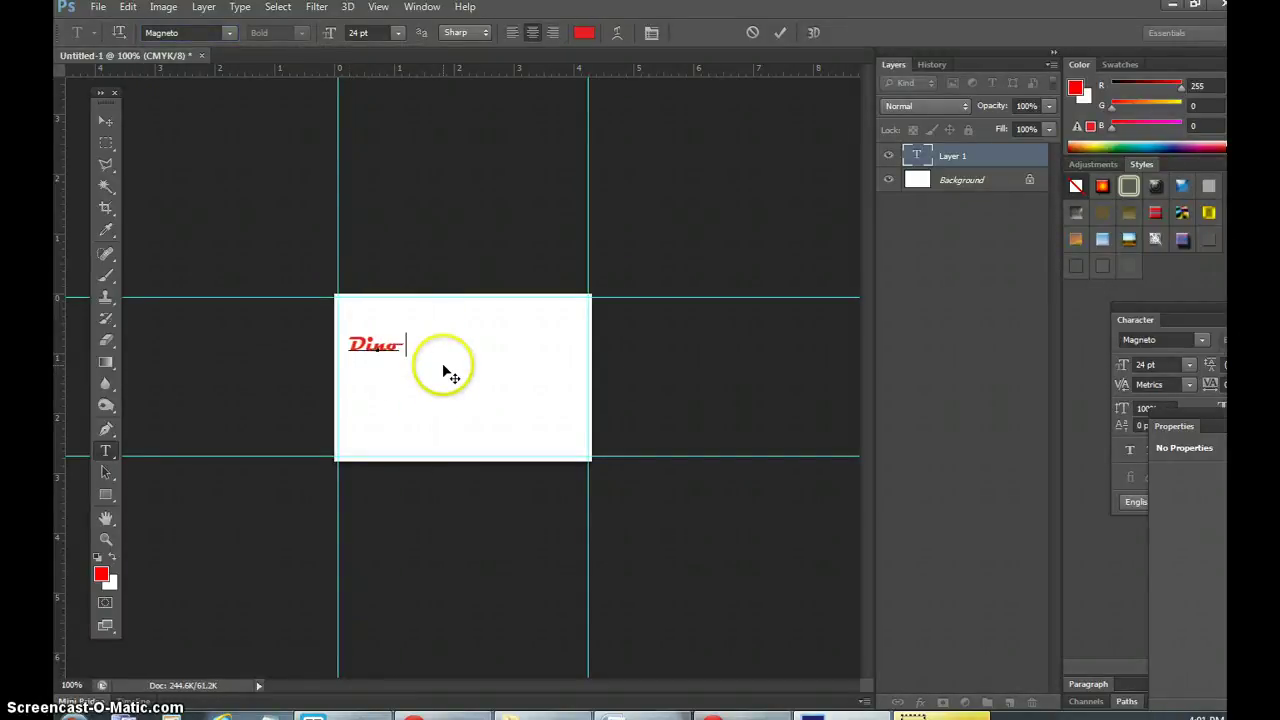
pyautogui.write('iosc')
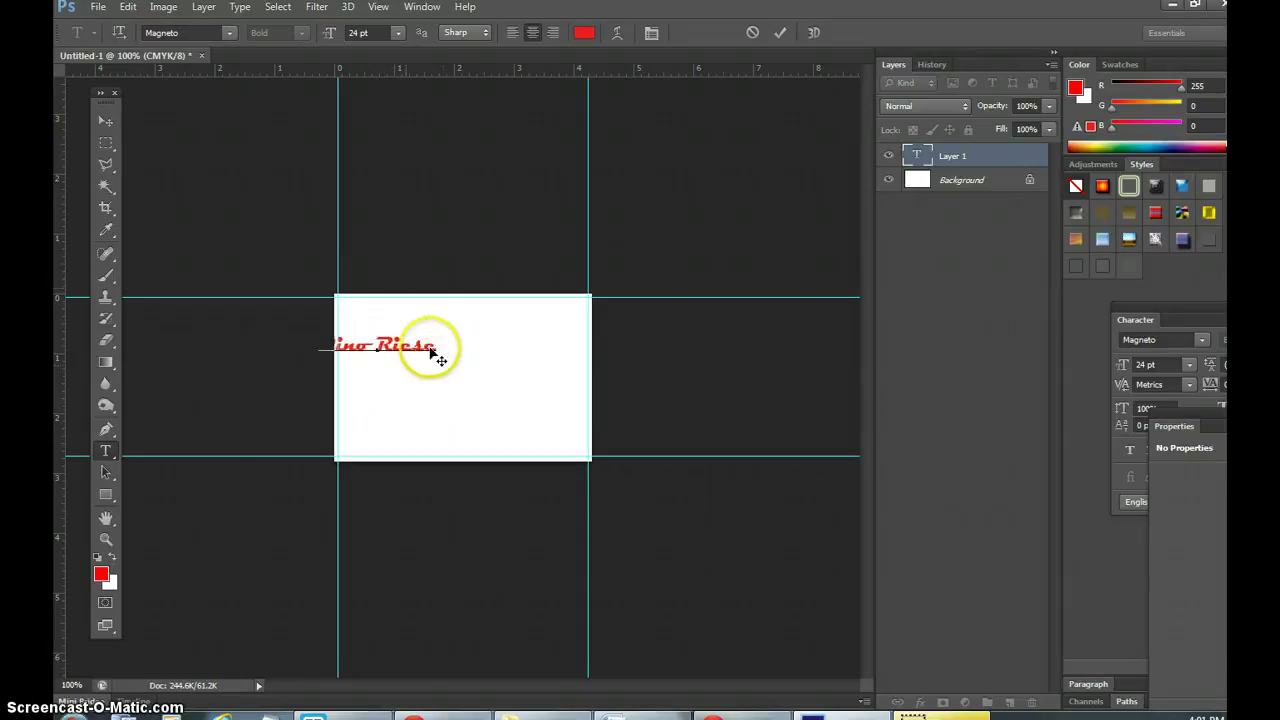
# Move the name to the card's top and scale it to about 194% width and 156% height.
pyautogui.click(106, 120)
pyautogui.moveTo(418, 355); pyautogui.dragTo(543, 323)
pyautogui.hotkey('ctrl', 't')
pyautogui.click(105, 120)
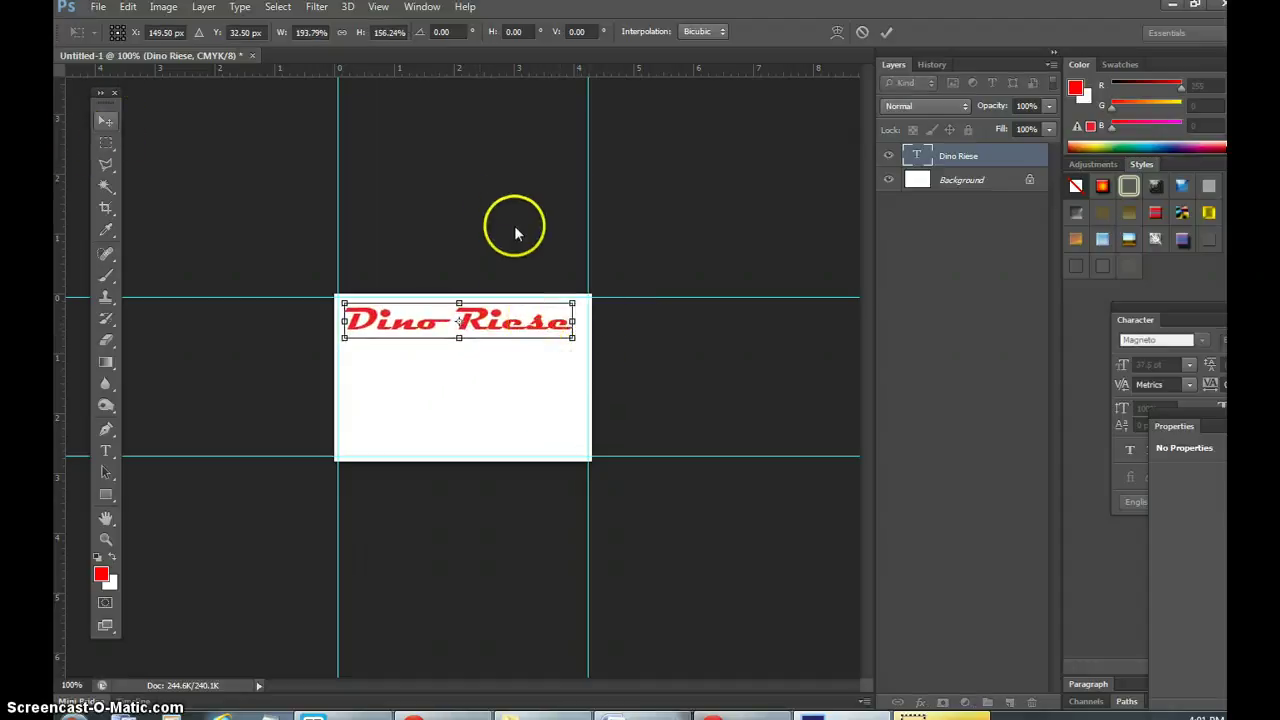
pyautogui.click(628, 270)
# Recolor the whole name text black (000000).
pyautogui.click(105, 450)
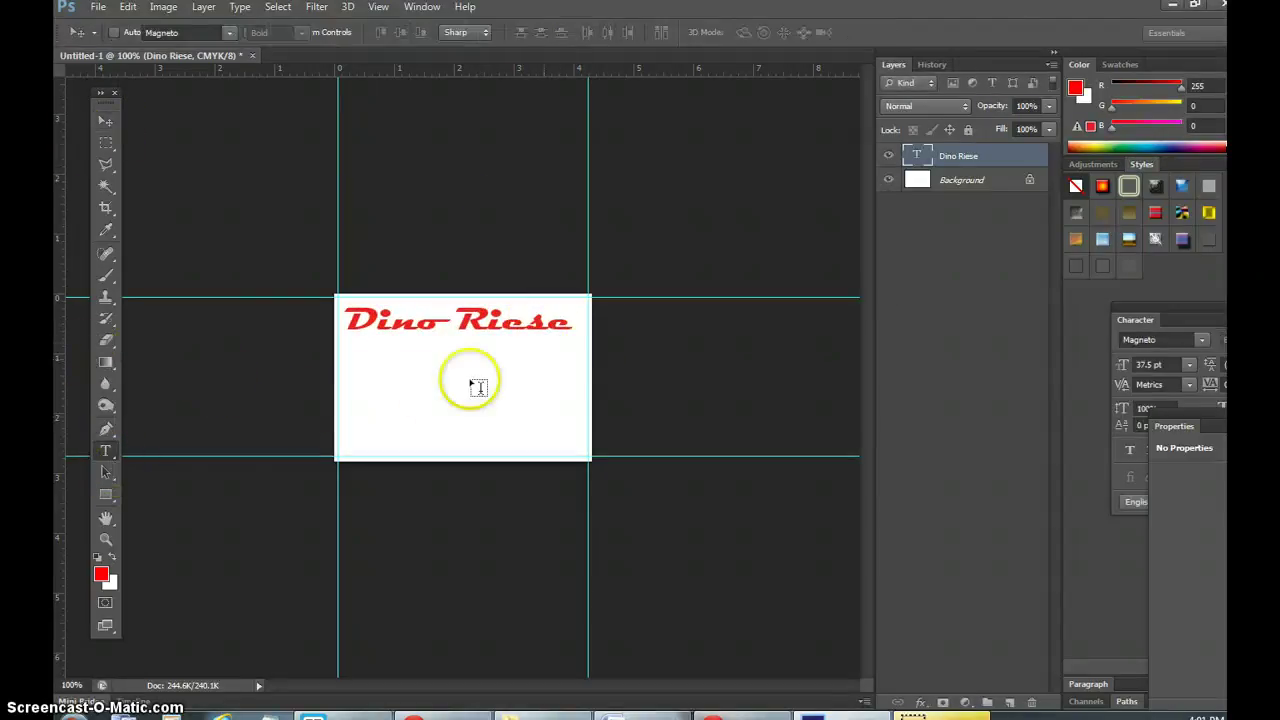
pyautogui.click(563, 323)
pyautogui.moveTo(567, 323); pyautogui.dragTo(307, 336)
pyautogui.click(101, 574)
pyautogui.moveTo(551, 294); pyautogui.dragTo(397, 398)
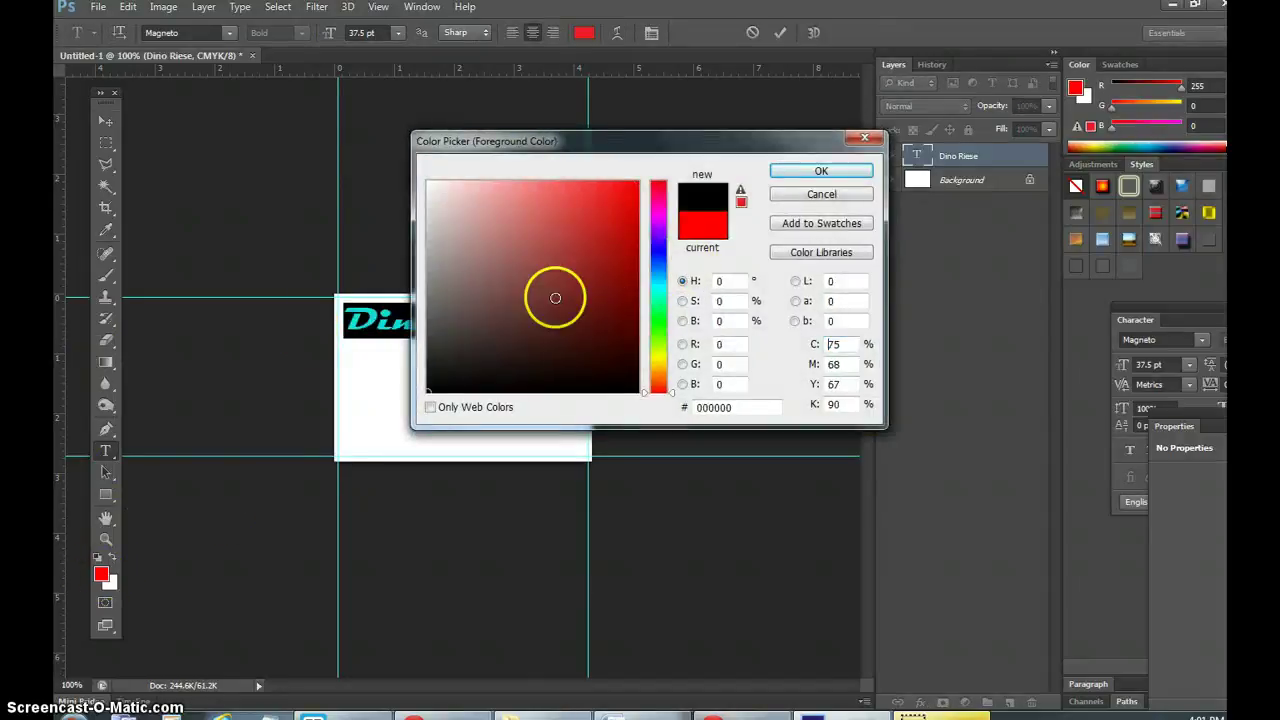
pyautogui.click(822, 171)
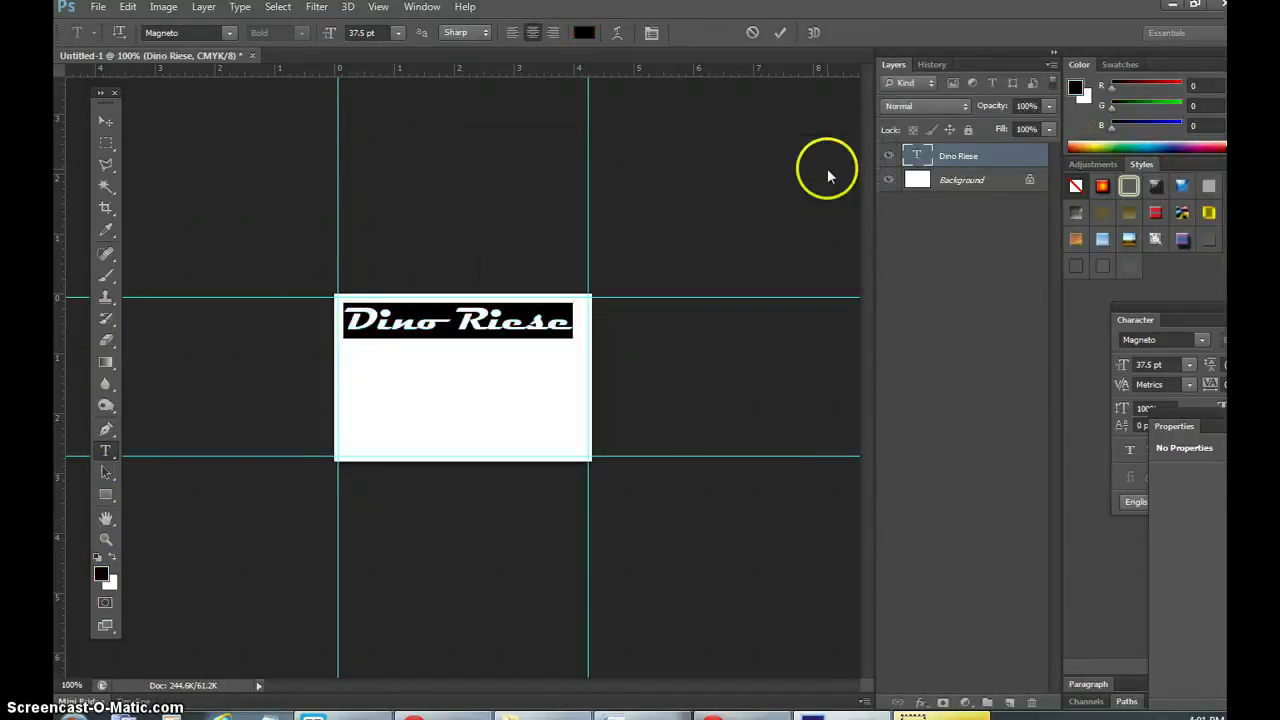
pyautogui.click(105, 122)
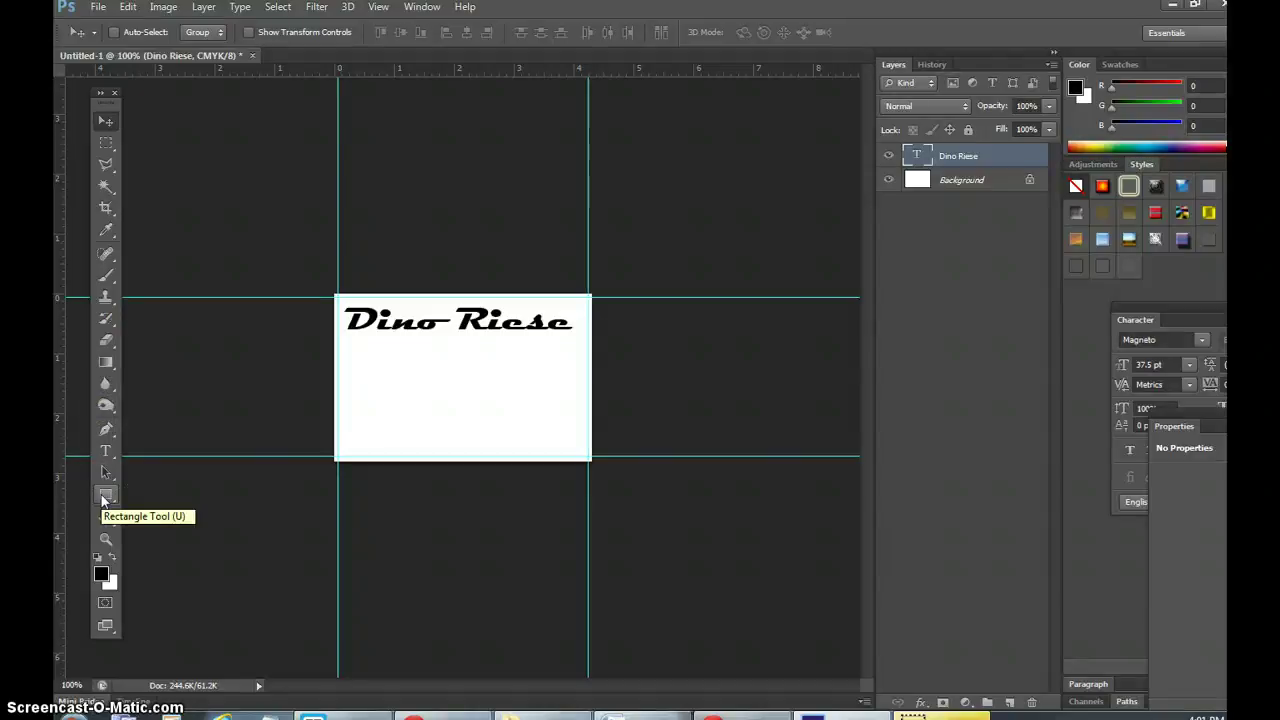
# Draw a thin red (ff0000) rectangle as an underline across the card and align it between the side guides just beneath the name.
pyautogui.moveTo(104, 497); pyautogui.dragTo(210, 491)
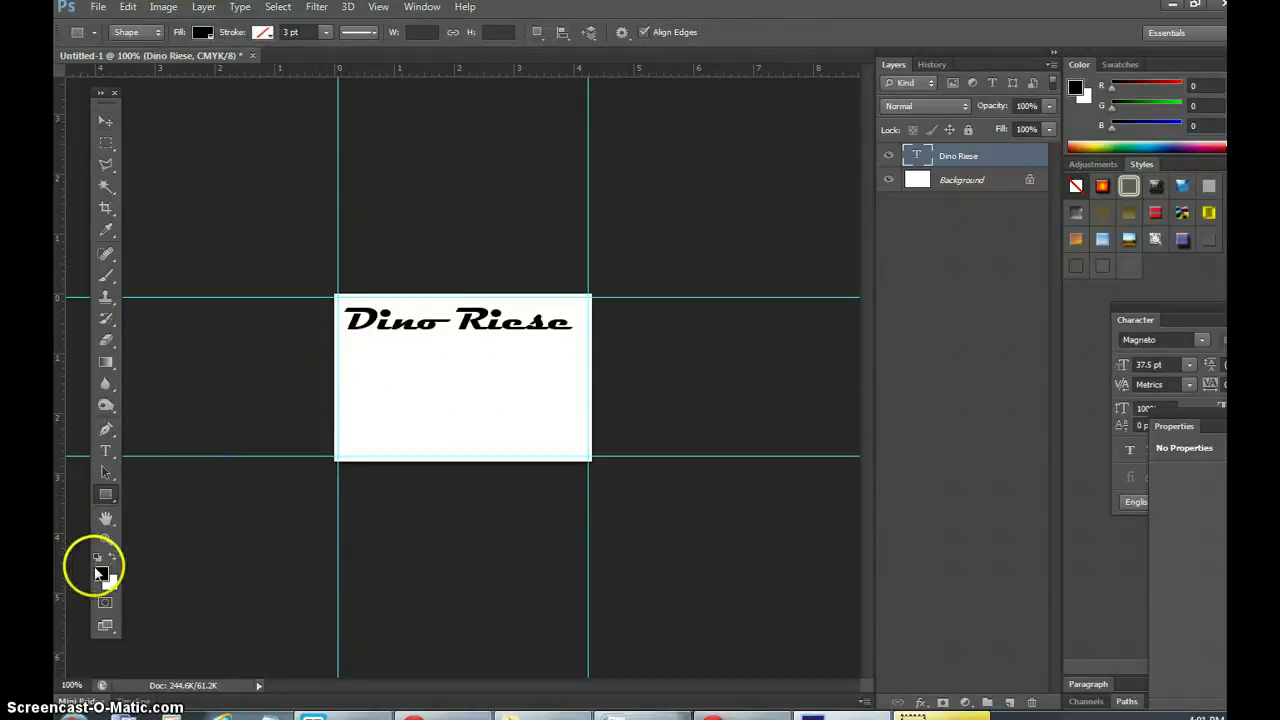
pyautogui.click(101, 573)
pyautogui.click(605, 245)
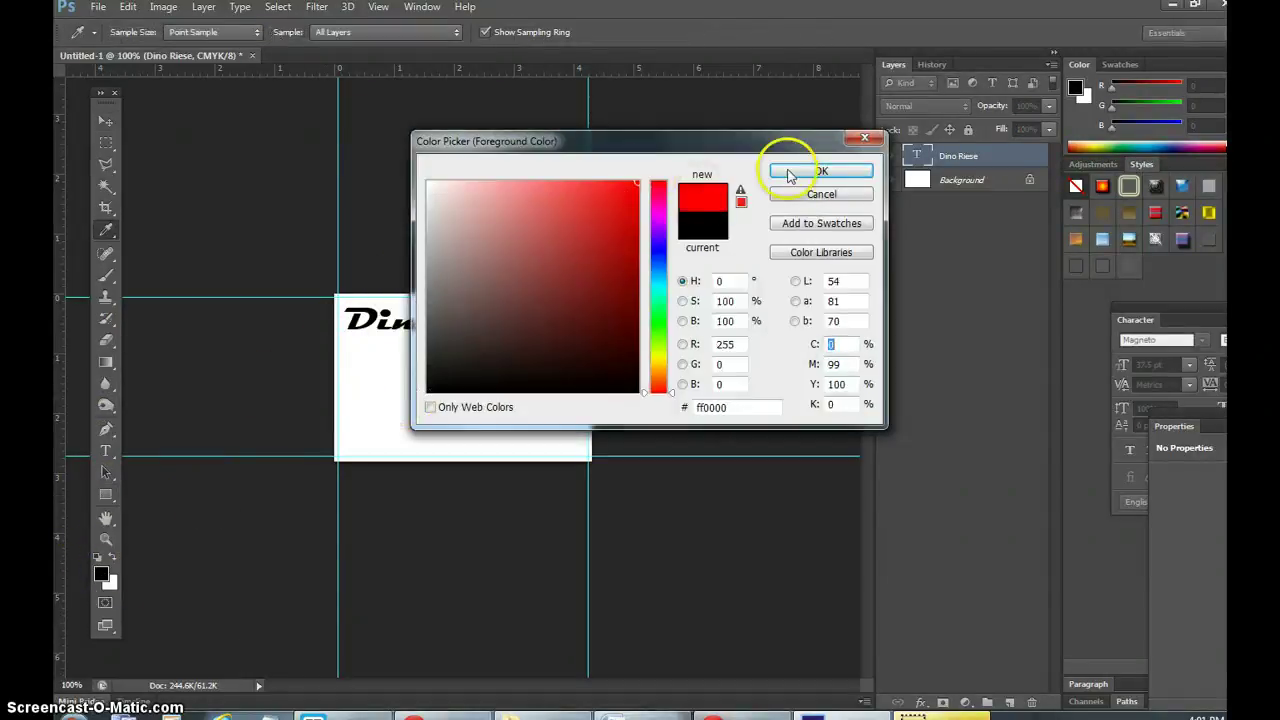
pyautogui.click(818, 170)
pyautogui.moveTo(335, 333); pyautogui.dragTo(586, 337)
pyautogui.click(106, 120)
pyautogui.moveTo(457, 343); pyautogui.dragTo(454, 343)
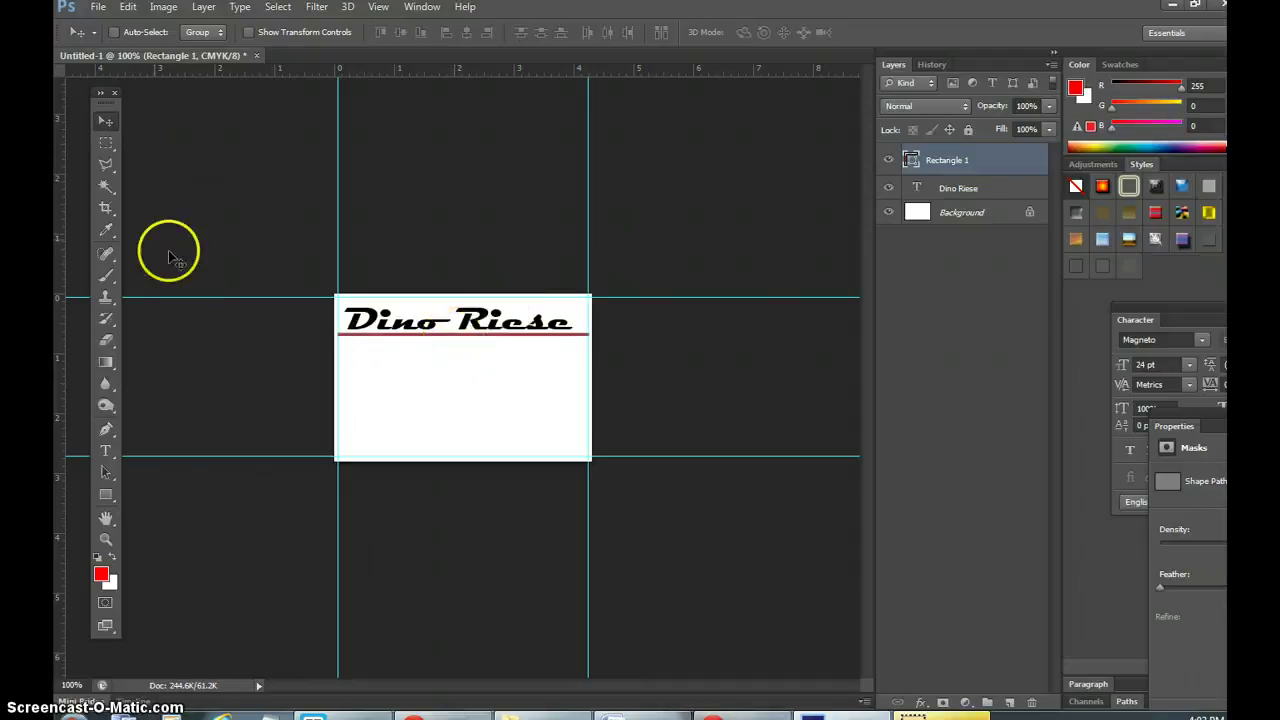
# Rasterize the red underline's layer and fade out both of its ends with the Eraser tool.
pyautogui.click(108, 345)
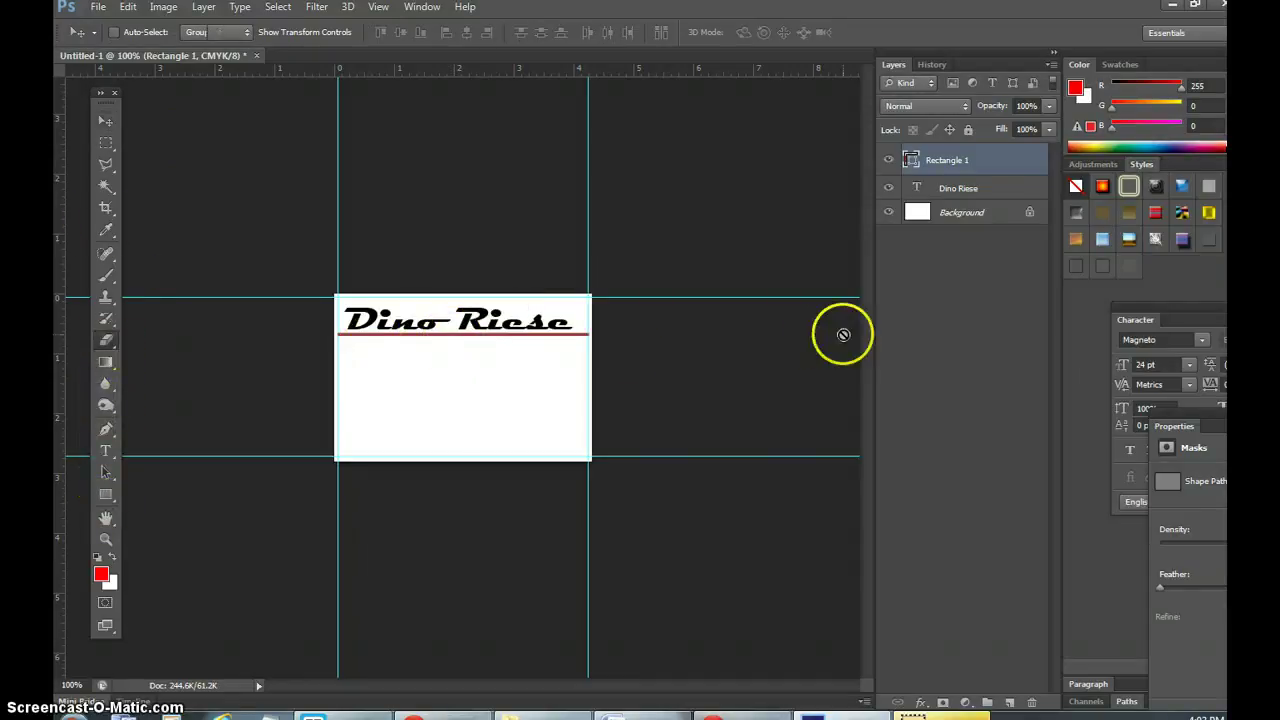
pyautogui.rightClick(971, 158)
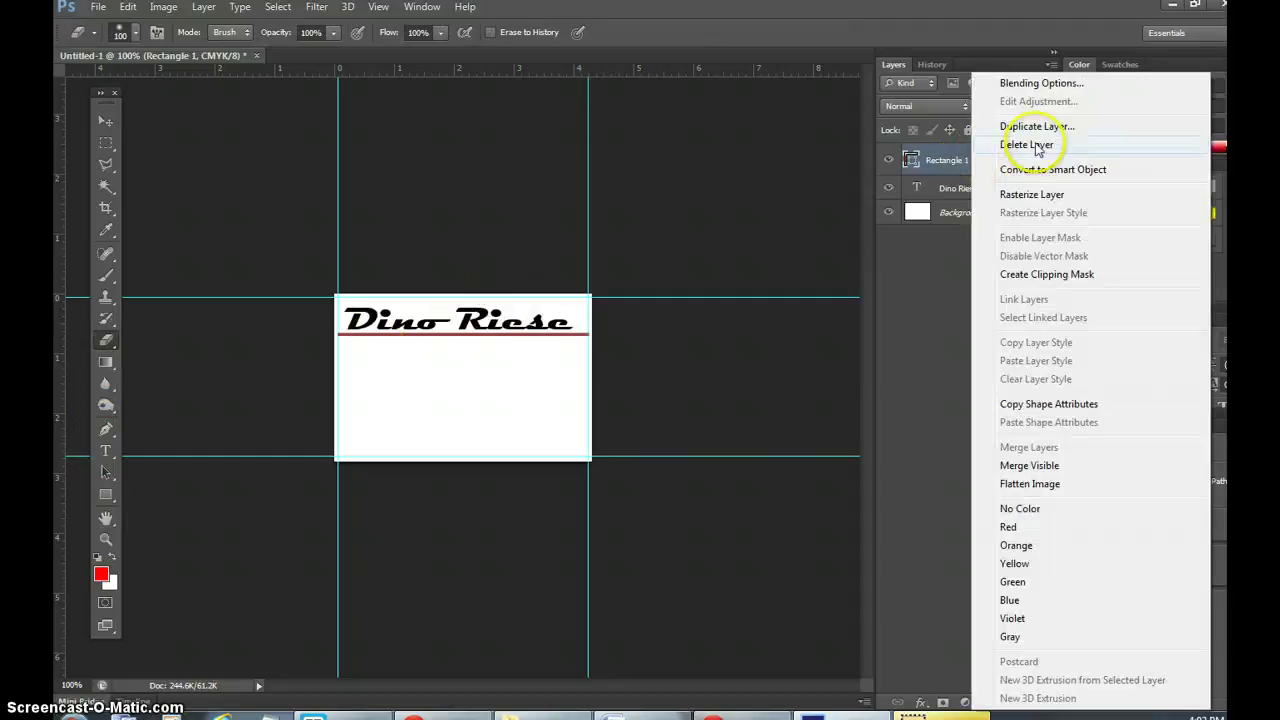
pyautogui.click(1052, 200)
pyautogui.moveTo(571, 414)
pyautogui.mouseDown()
pyautogui.moveTo(614, 320)
pyautogui.moveTo(602, 330)
pyautogui.mouseUp()
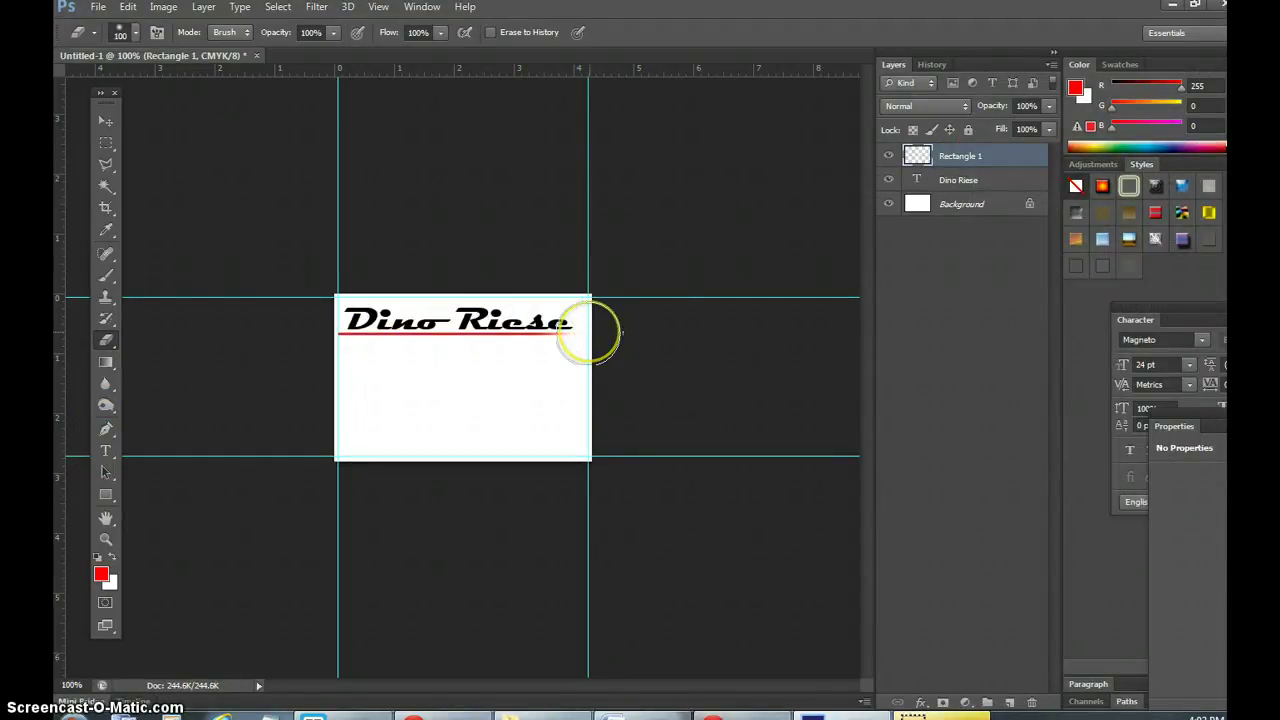
pyautogui.click(328, 333)
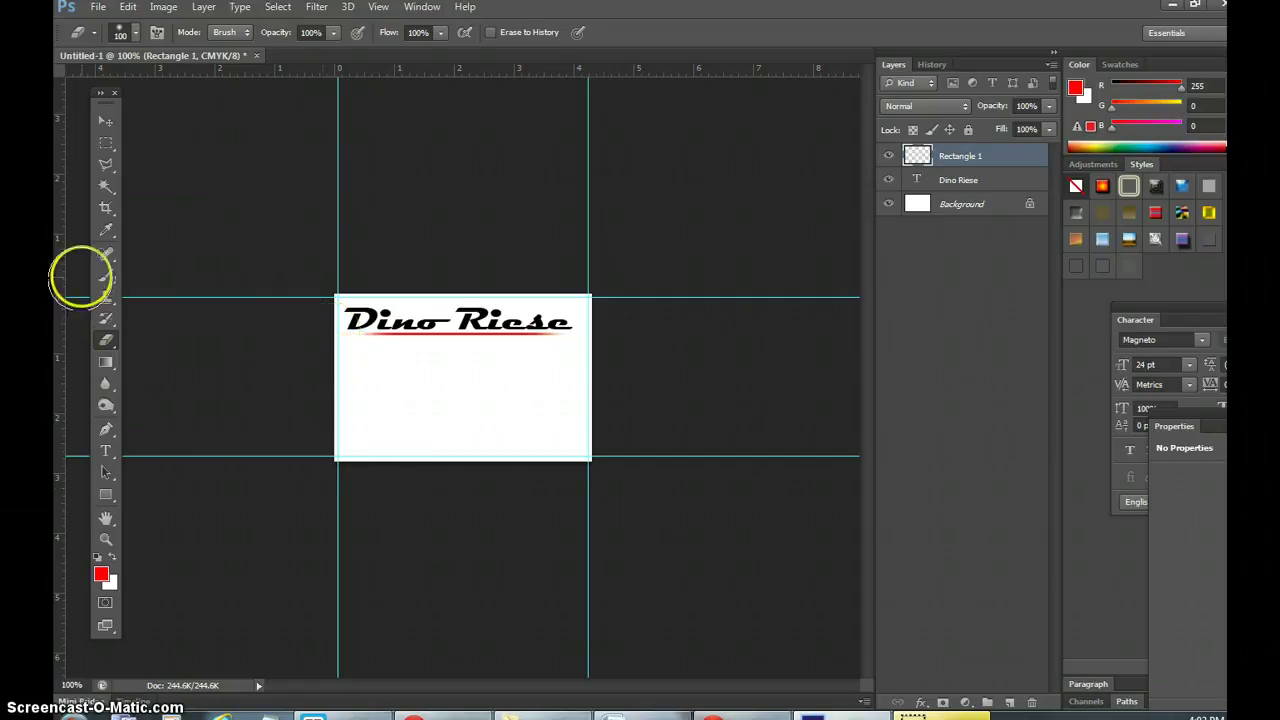
# Shift the faded underline slightly right and stretch its left end outward to about 111% width.
pyautogui.click(105, 120)
pyautogui.moveTo(499, 339); pyautogui.dragTo(517, 342)
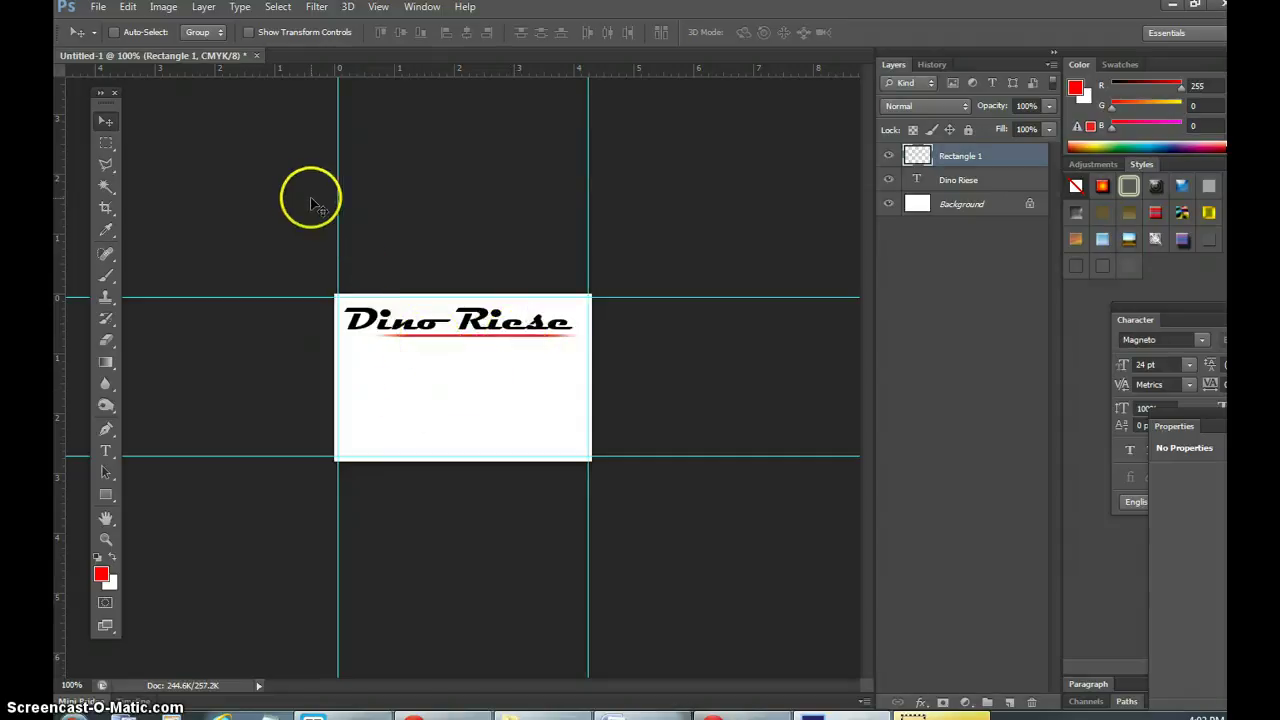
pyautogui.hotkey('ctrl', 't')
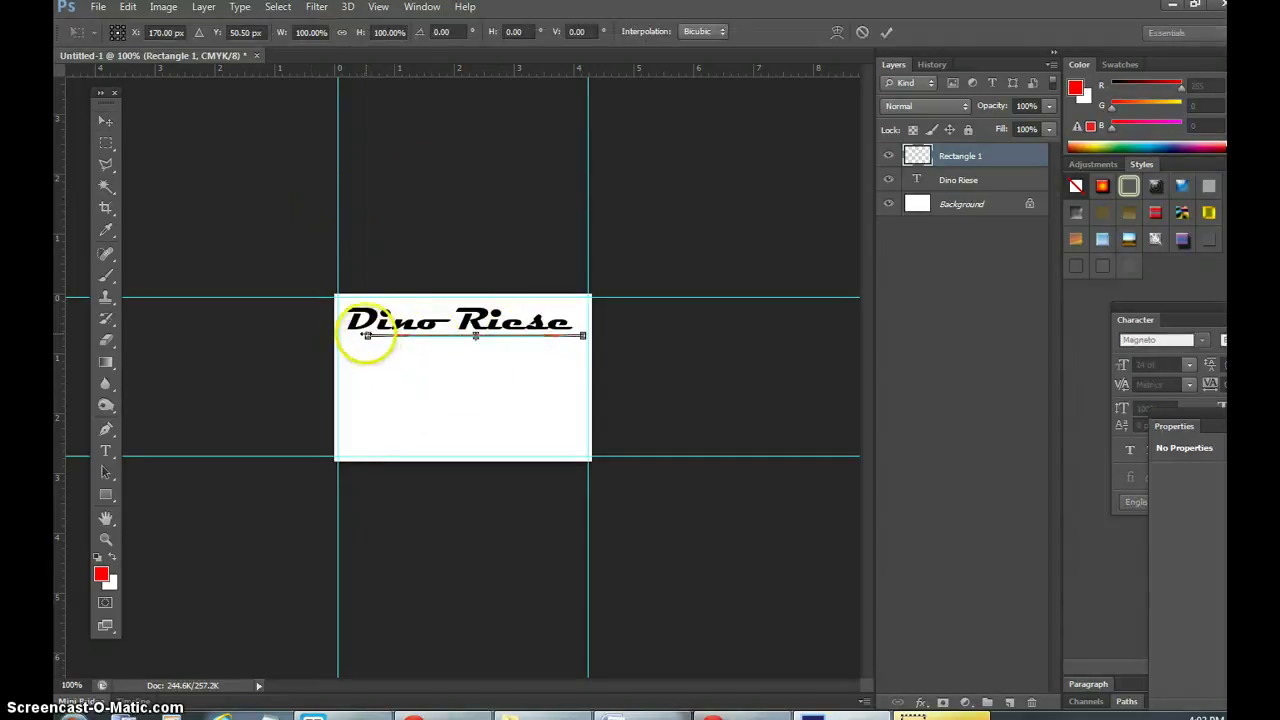
pyautogui.moveTo(366, 335); pyautogui.dragTo(344, 335)
pyautogui.click(106, 120)
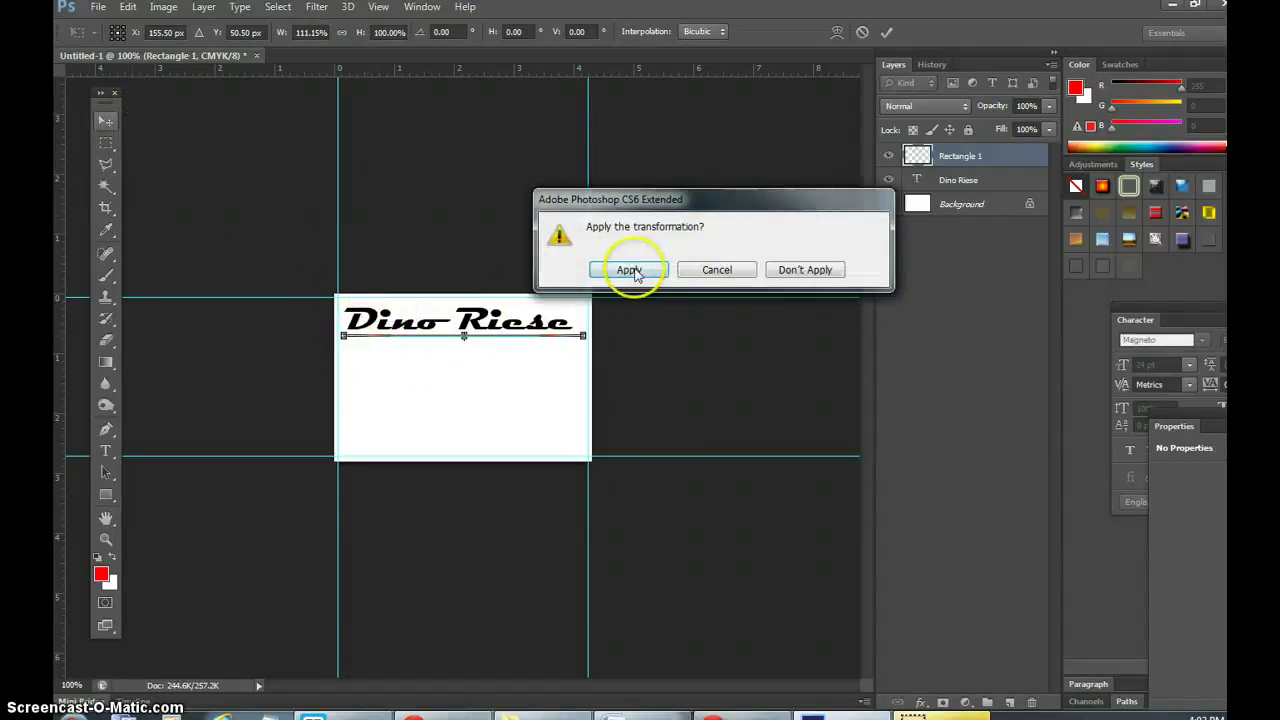
pyautogui.click(630, 270)
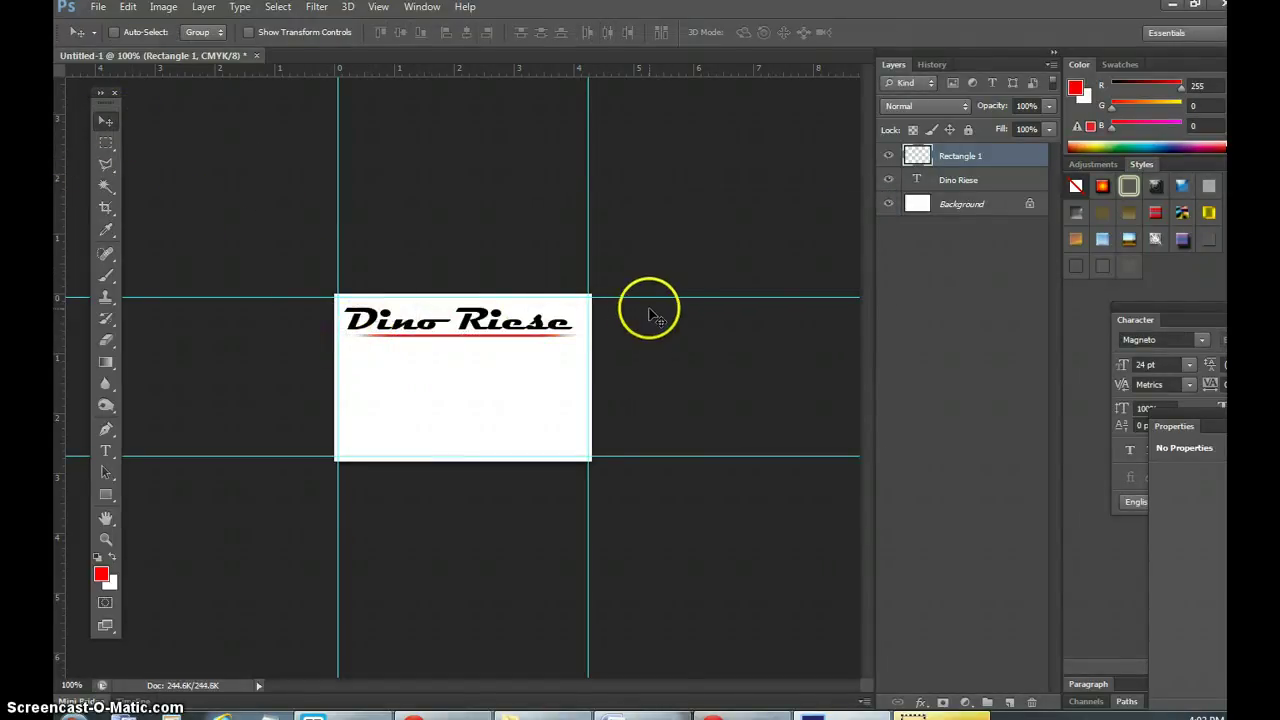
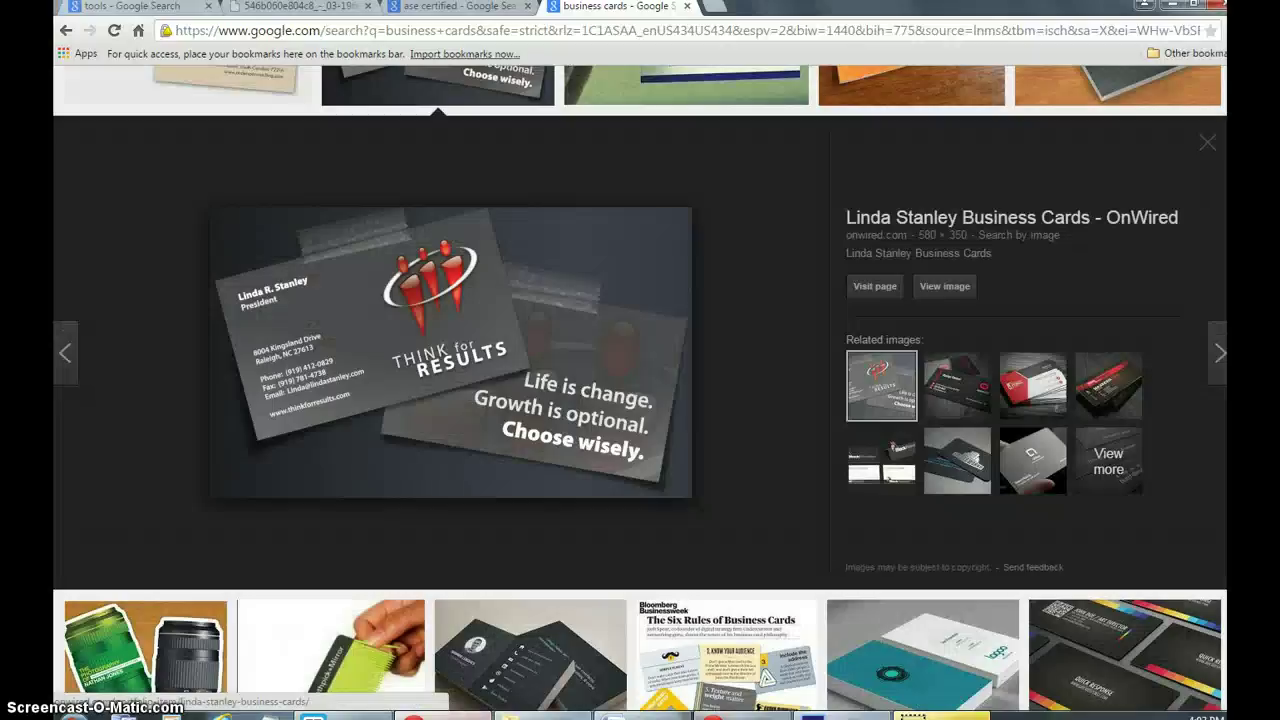
# Switch back to Photoshop, lower the red line slightly and place the black text "Master Mechanic" just beneath it.
pyautogui.hotkey('alt', 'Tab')
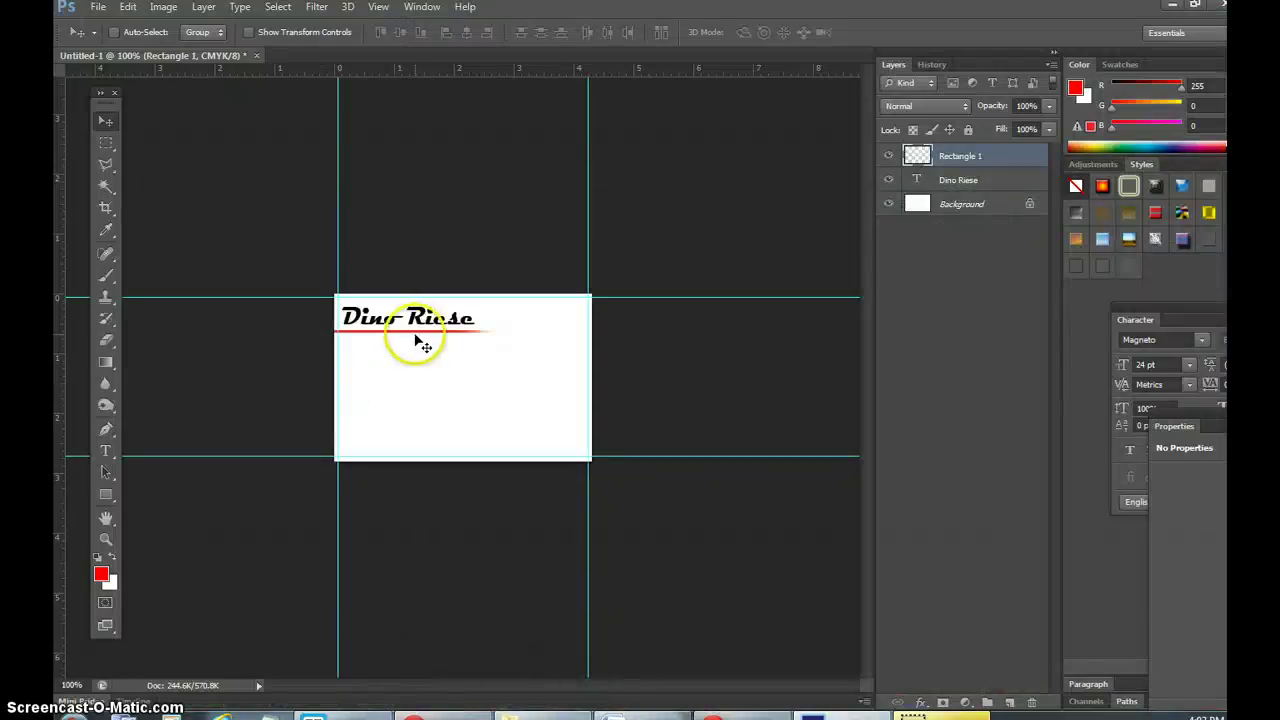
pyautogui.moveTo(417, 337); pyautogui.dragTo(416, 354)
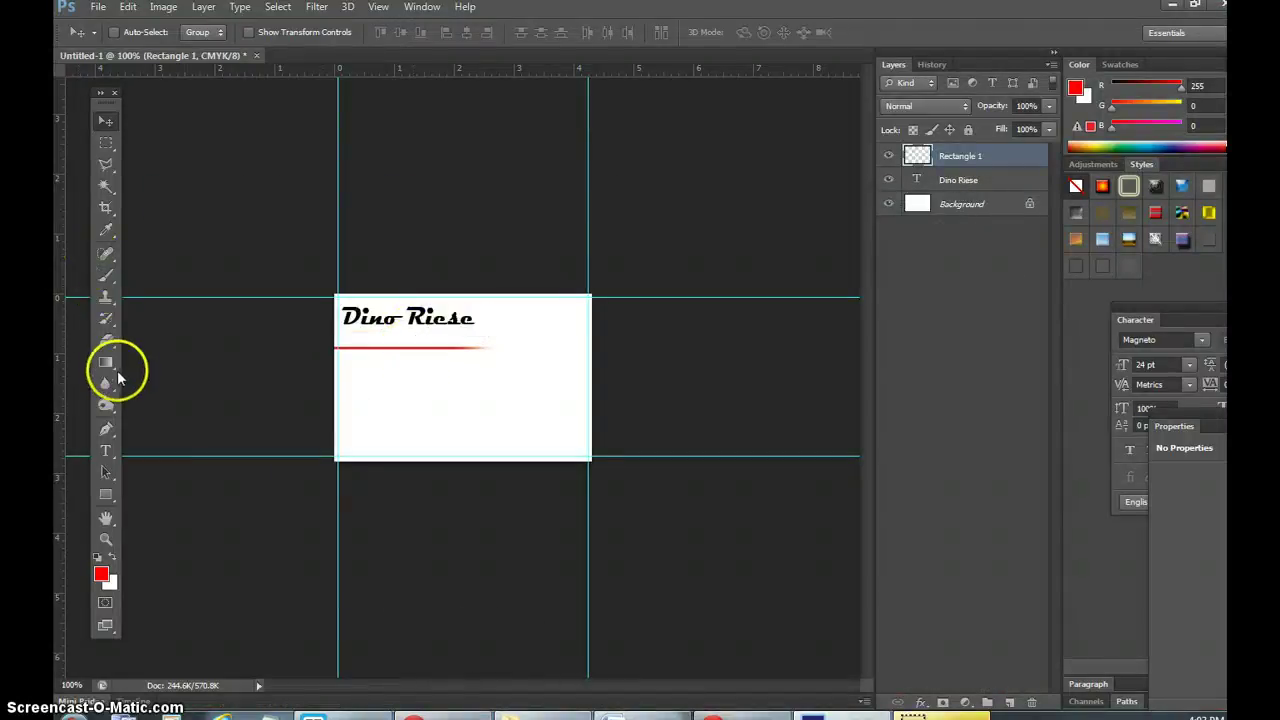
pyautogui.click(106, 451)
pyautogui.click(361, 378)
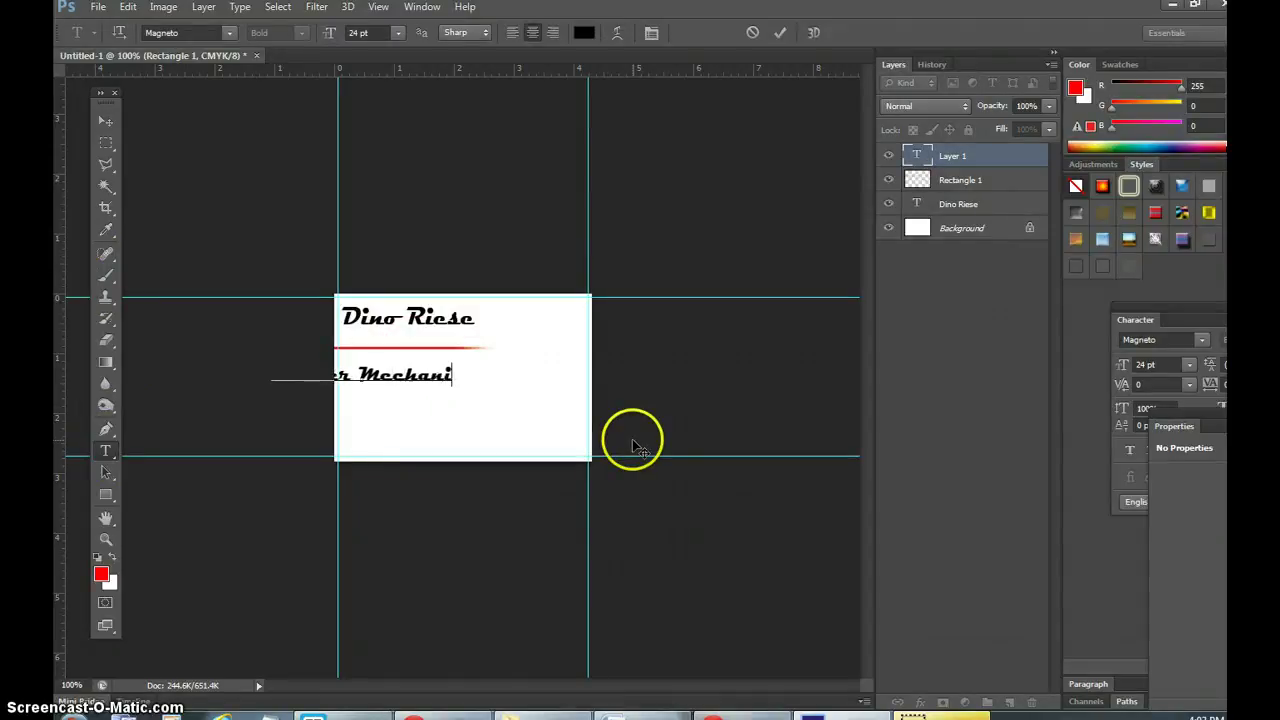
pyautogui.click(106, 120)
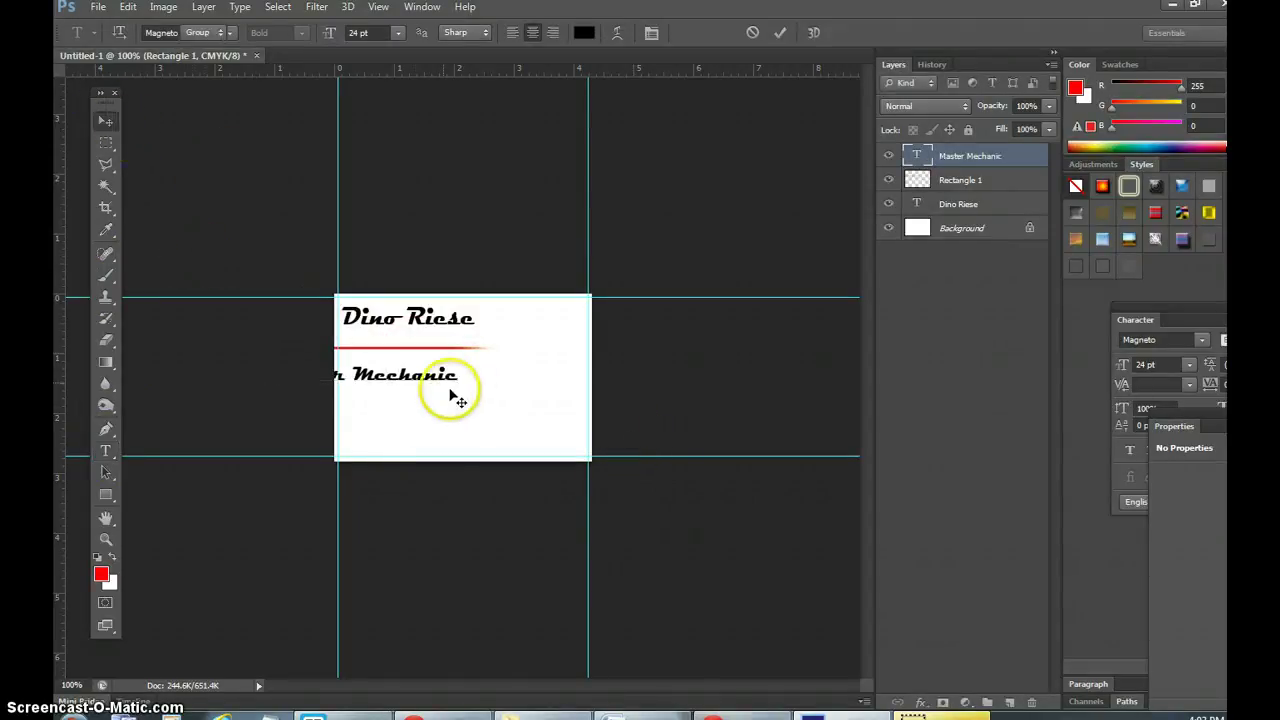
pyautogui.moveTo(449, 391); pyautogui.dragTo(522, 370)
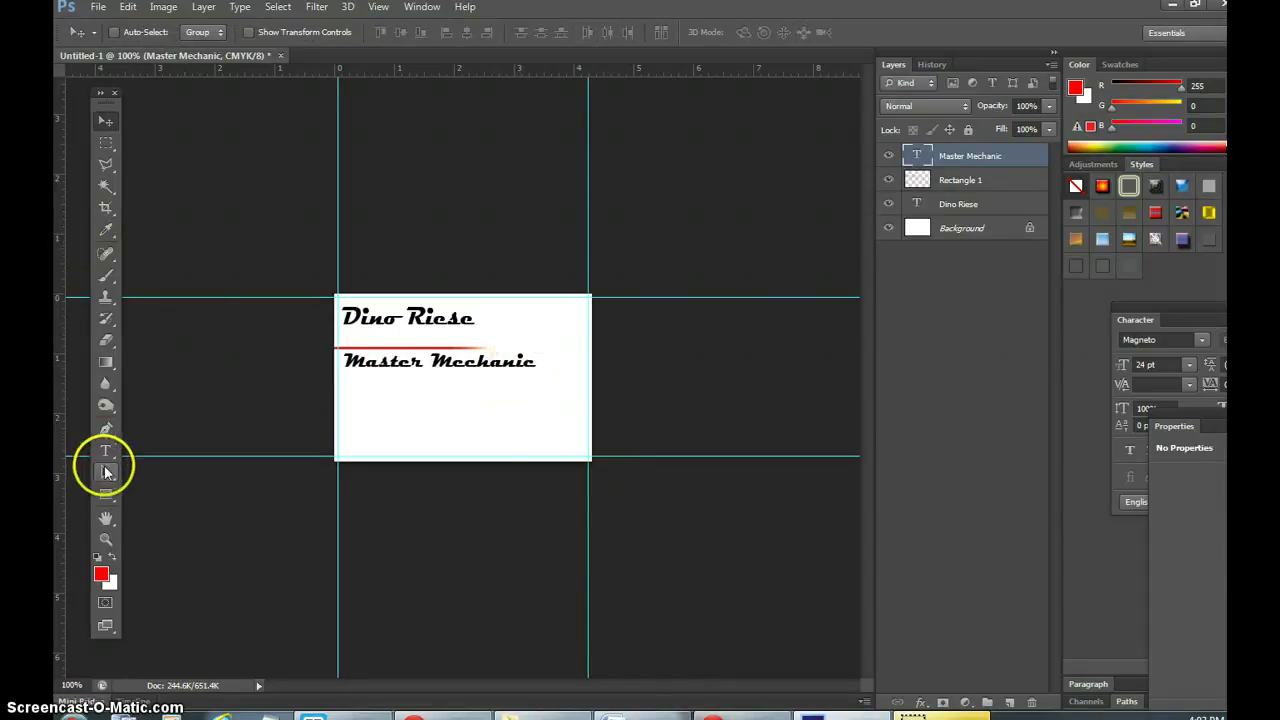
# Change the font of the "Master Mechanic" text to Microsoft New Tai Lue.
pyautogui.click(106, 451)
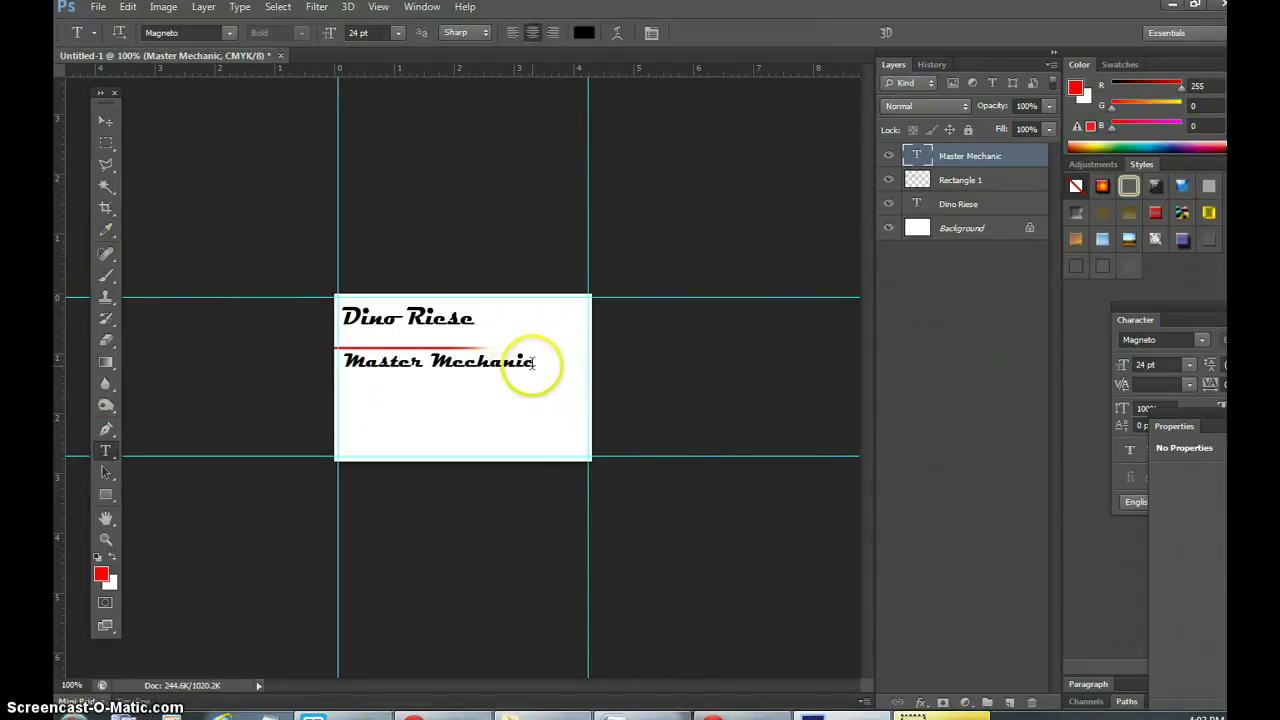
pyautogui.tripleClick(534, 362)
pyautogui.click(230, 33)
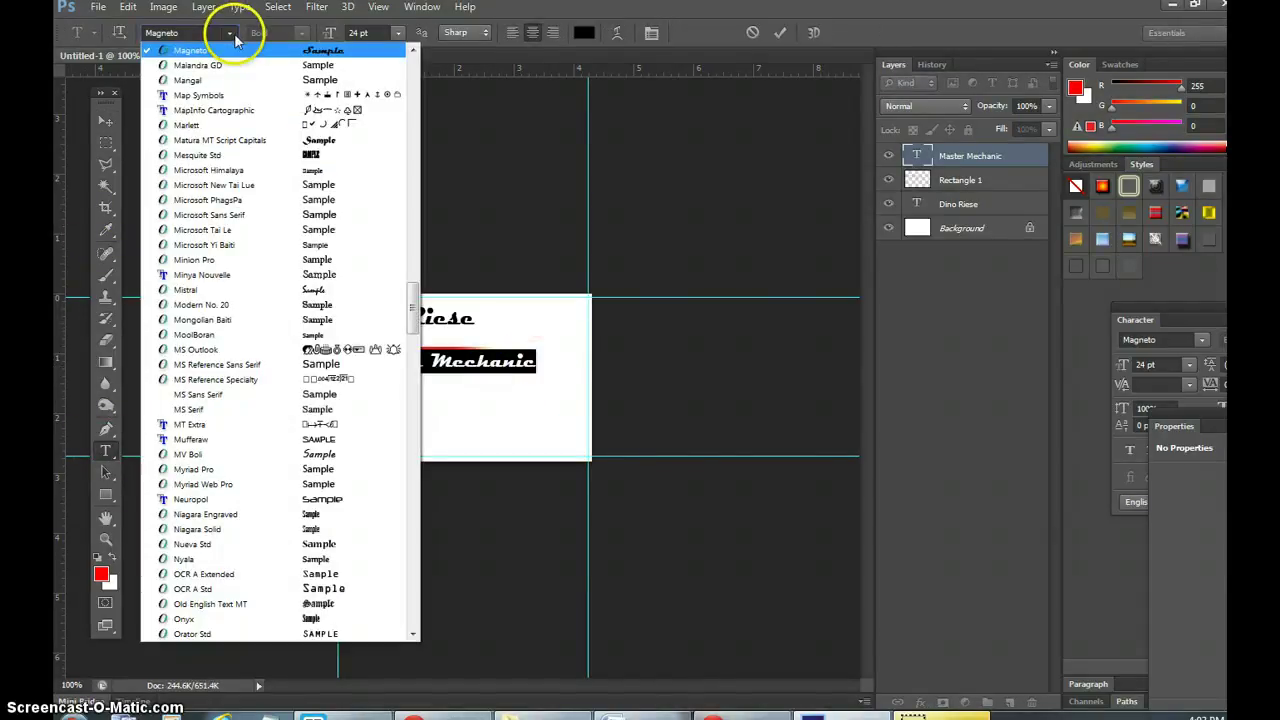
pyautogui.click(316, 185)
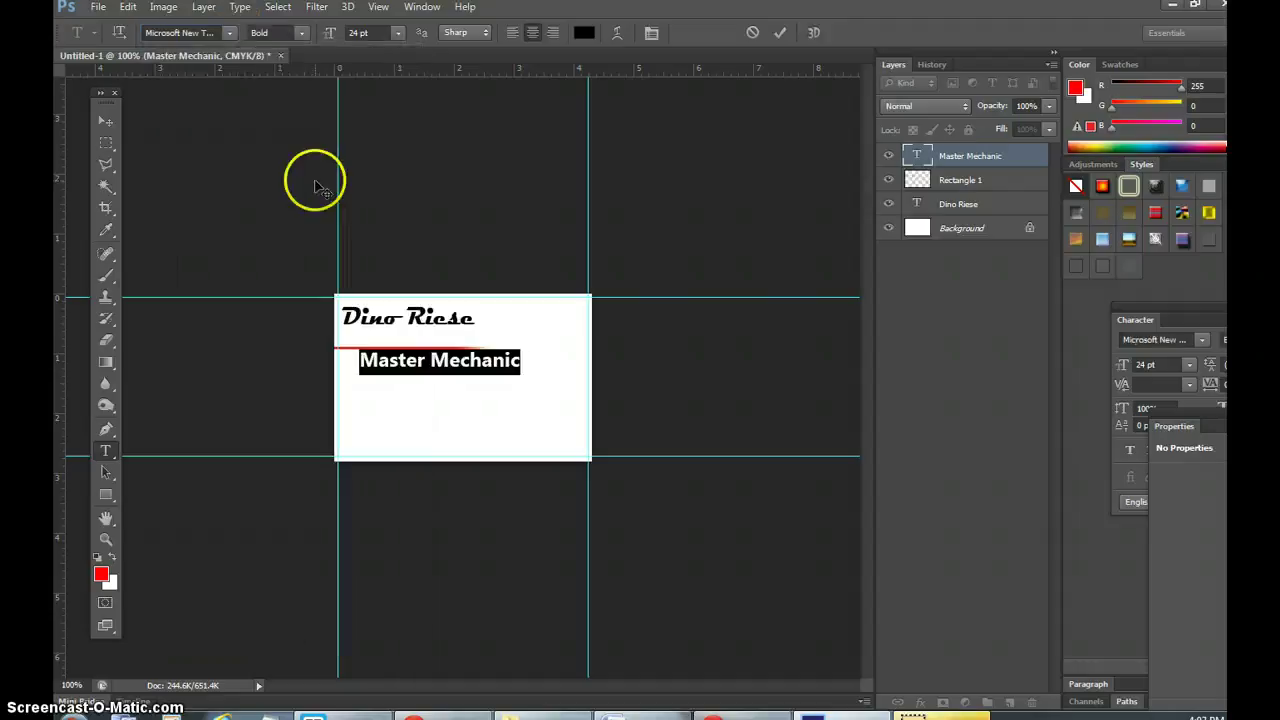
# Scale the "Master Mechanic" text down to about 60% width and 51% height and apply the transformation.
pyautogui.click(125, 12)
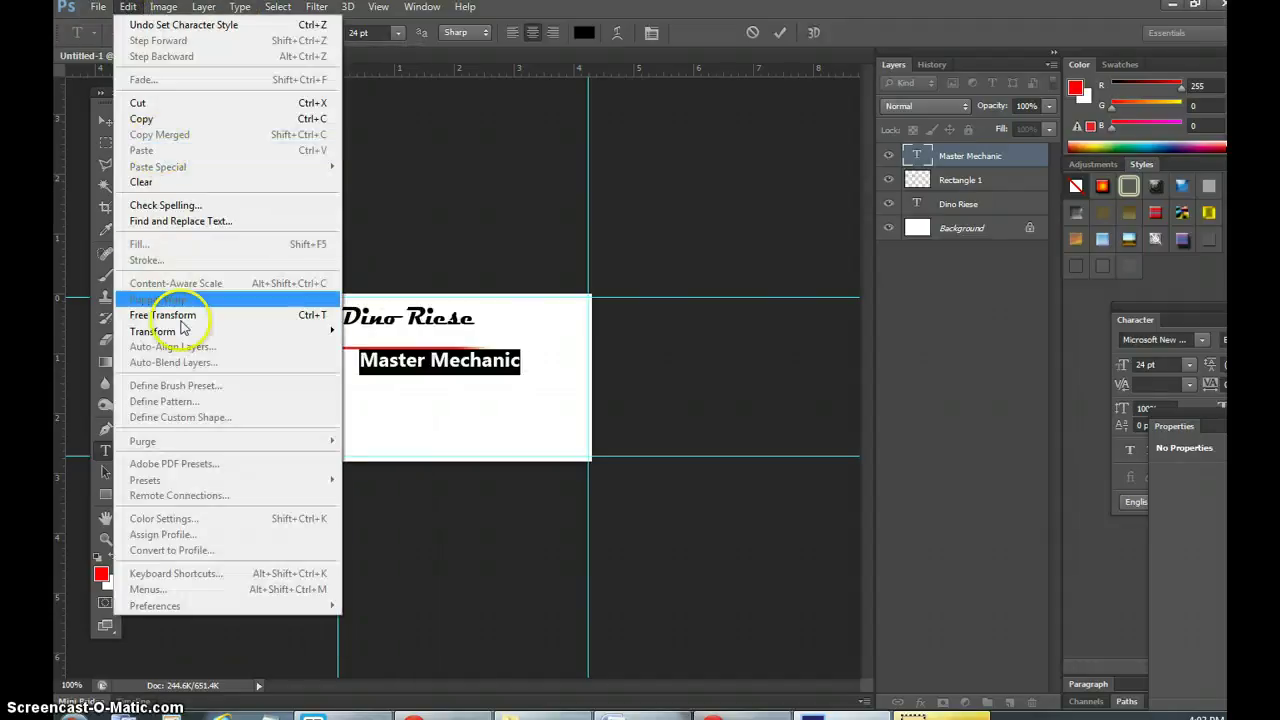
pyautogui.click(188, 312)
pyautogui.moveTo(343, 351); pyautogui.dragTo(387, 355)
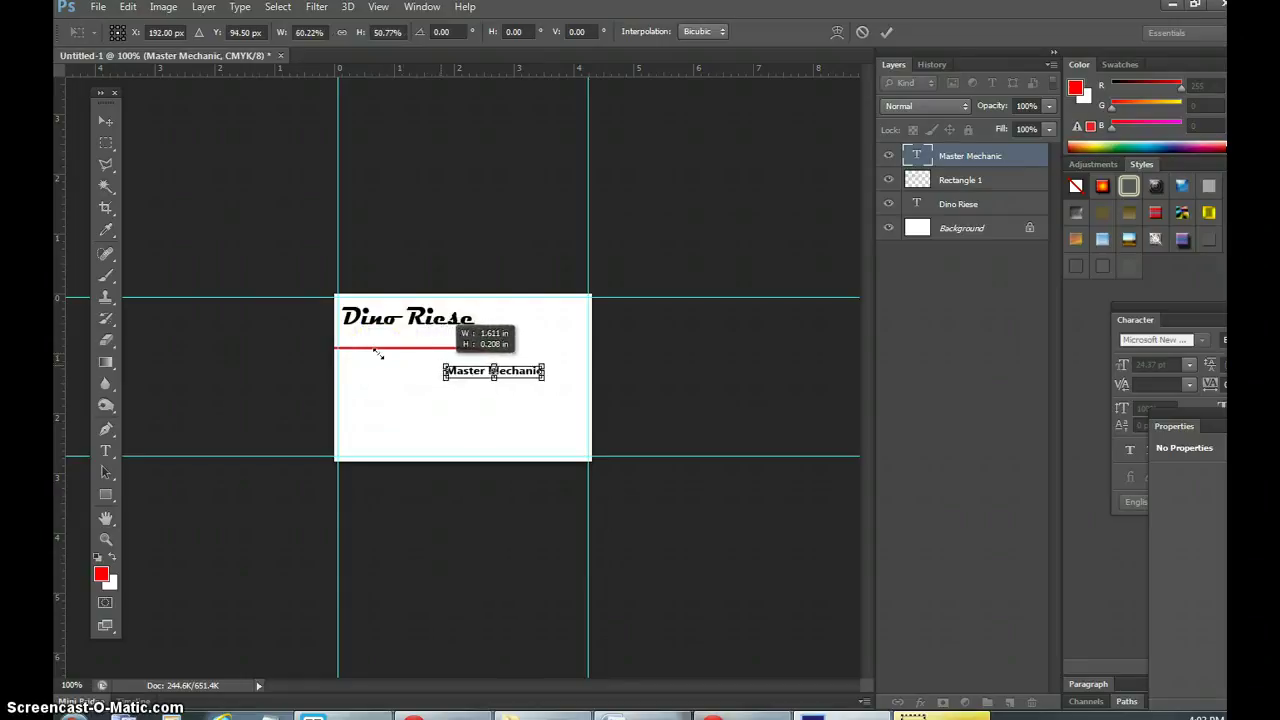
pyautogui.click(106, 120)
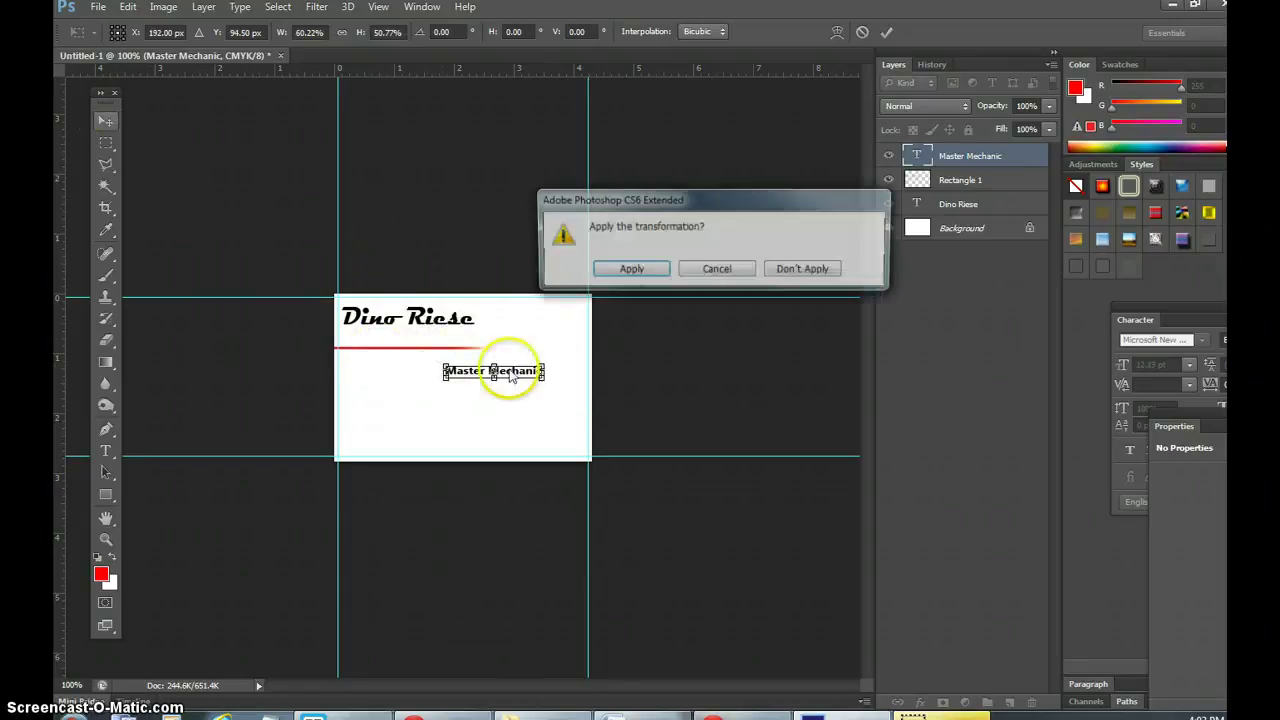
pyautogui.click(631, 268)
# Move the "Master Mechanic" text beneath the name at the card's left margin and raise the red line between them.
pyautogui.moveTo(524, 377); pyautogui.dragTo(411, 330)
pyautogui.click(966, 182)
pyautogui.click(971, 157)
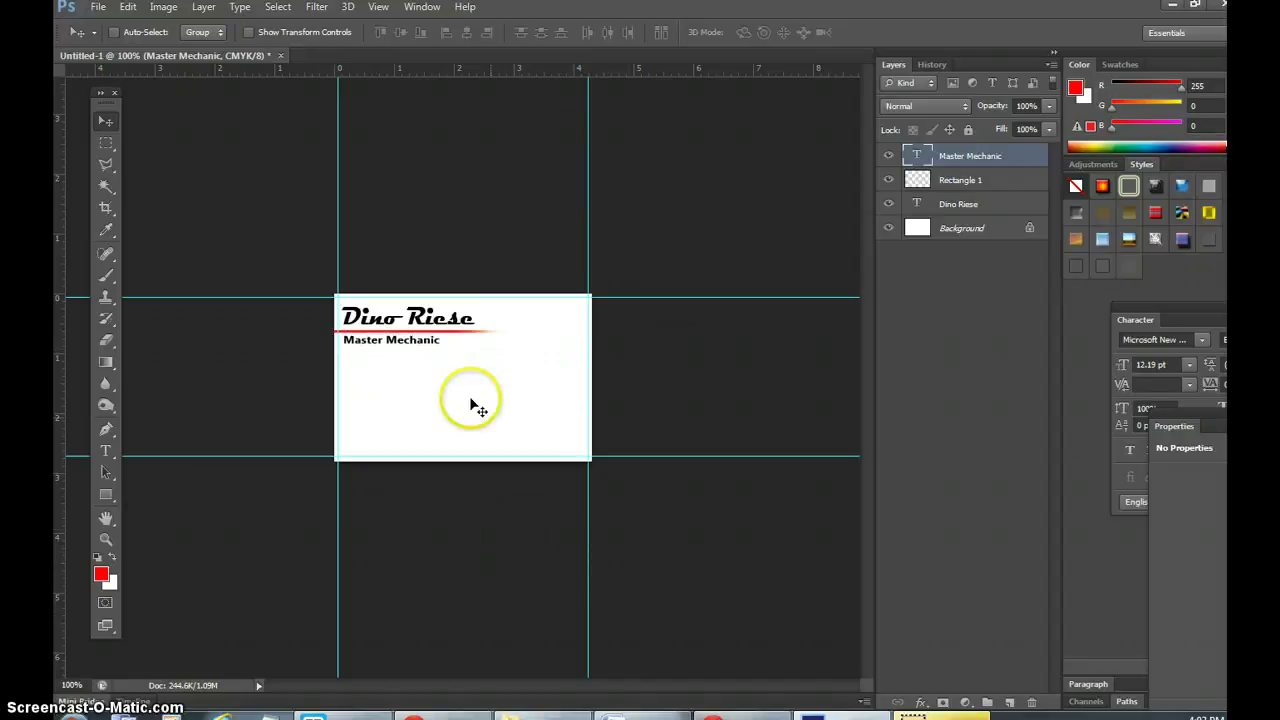
# Add a Drop Shadow layer style with its default settings to the name text layer.
pyautogui.click(952, 180)
pyautogui.click(966, 205)
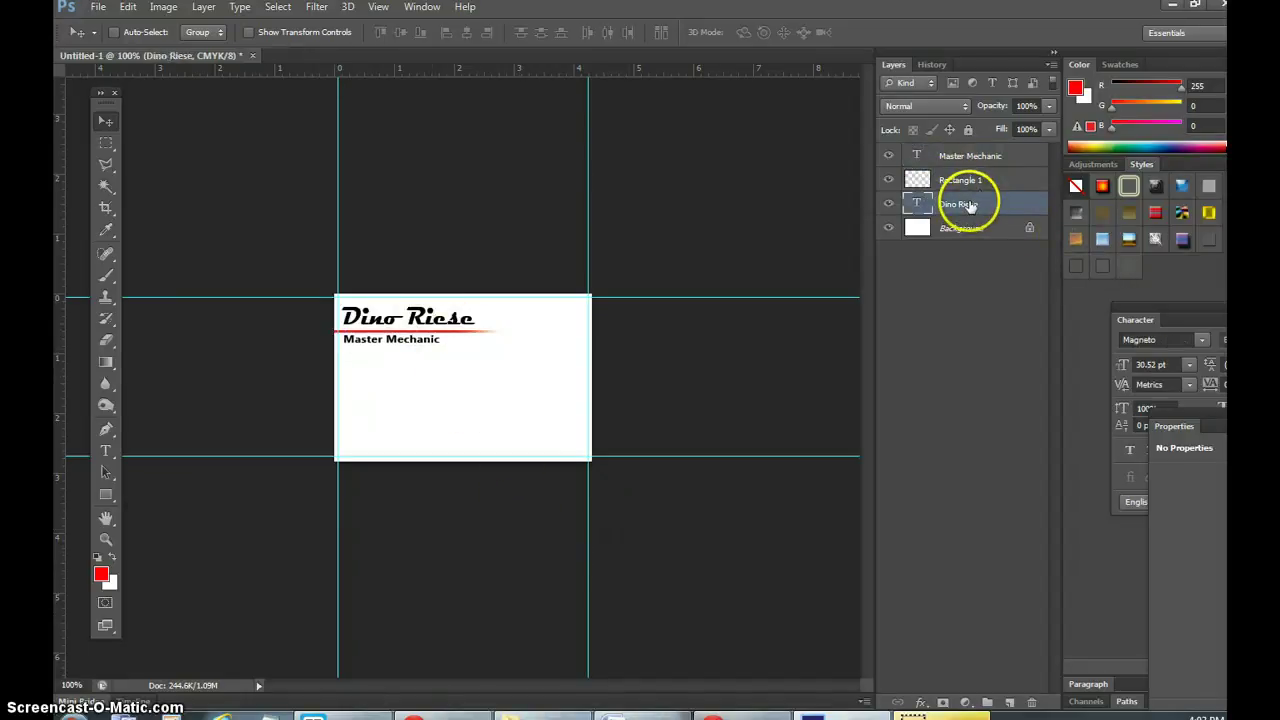
pyautogui.rightClick(966, 205)
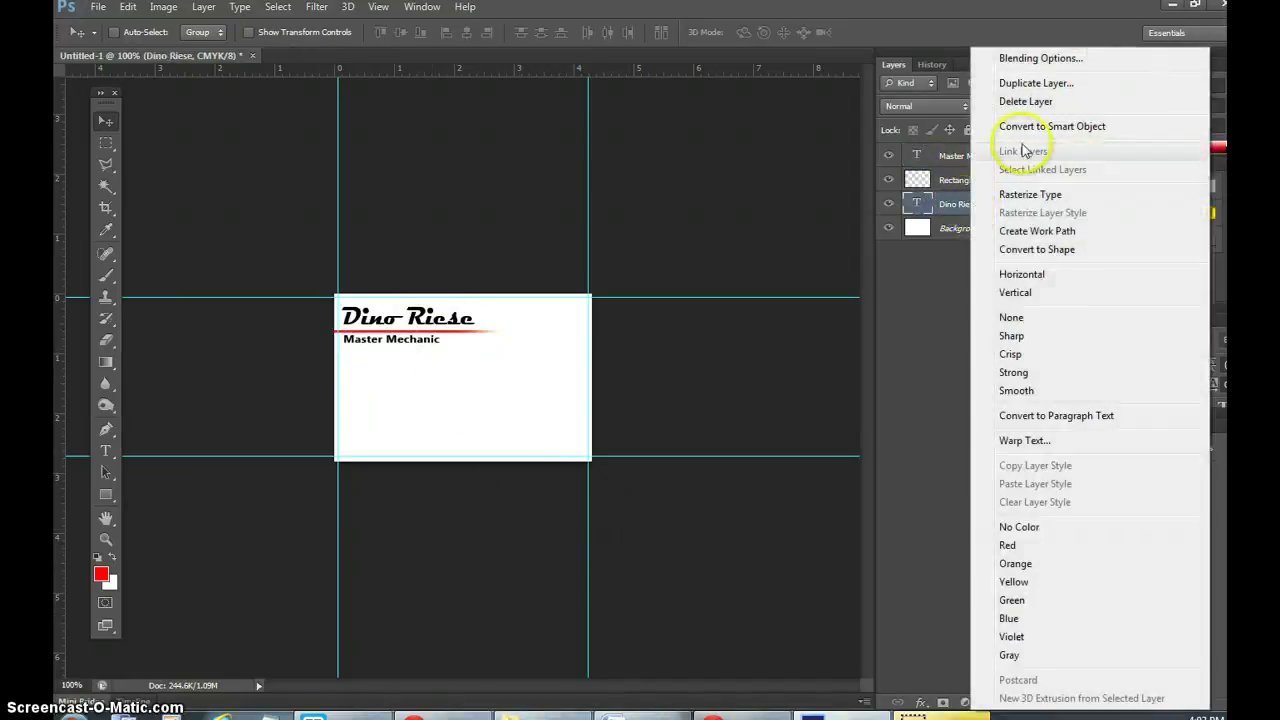
pyautogui.click(1045, 58)
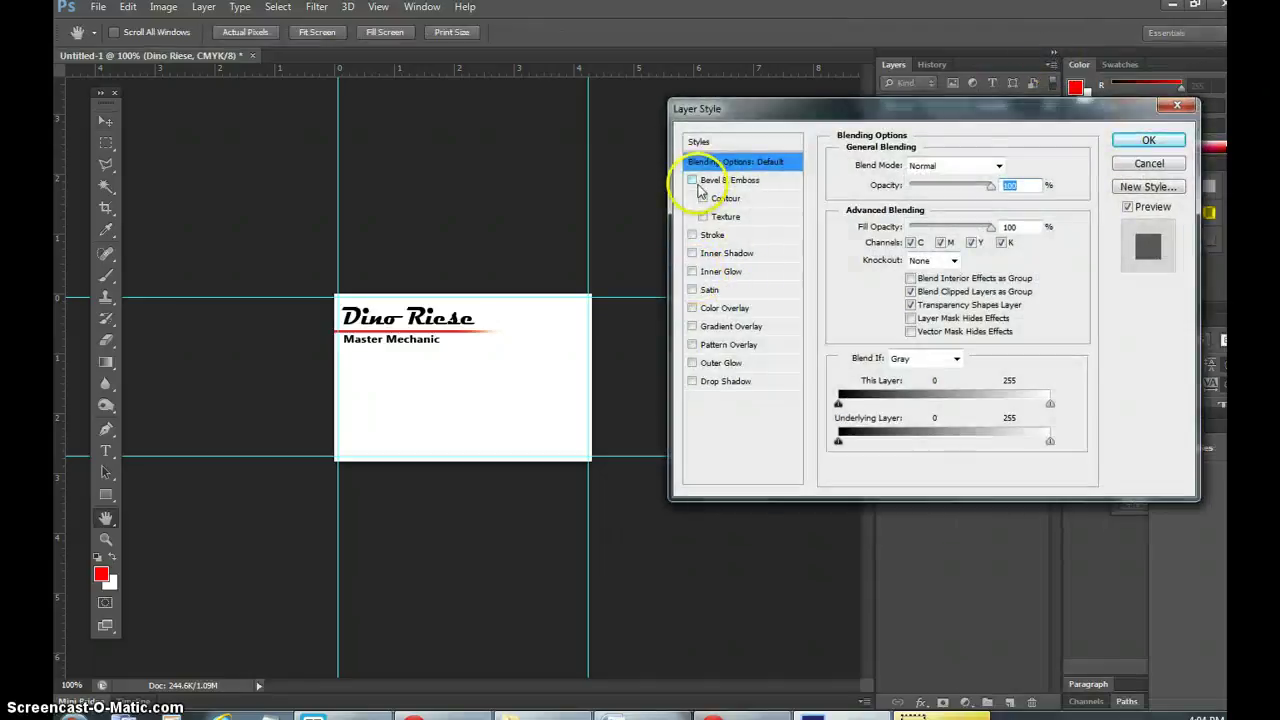
pyautogui.click(692, 253)
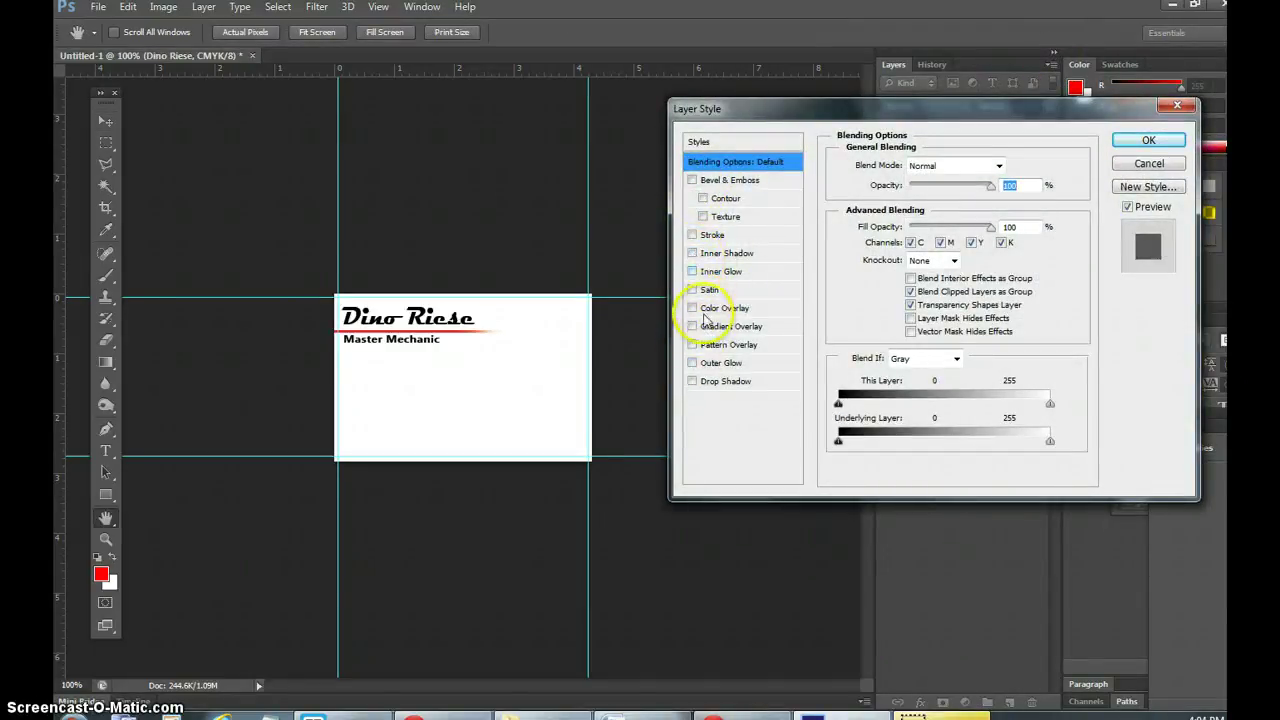
pyautogui.click(692, 381)
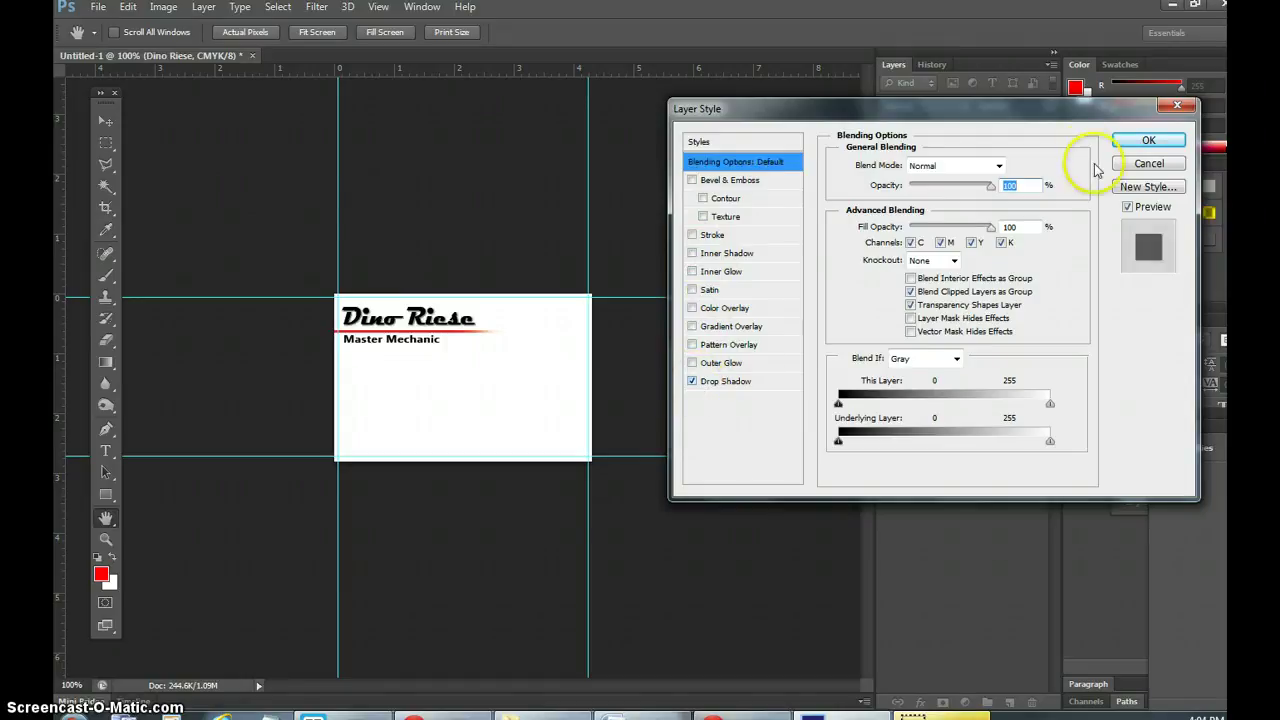
pyautogui.click(1150, 141)
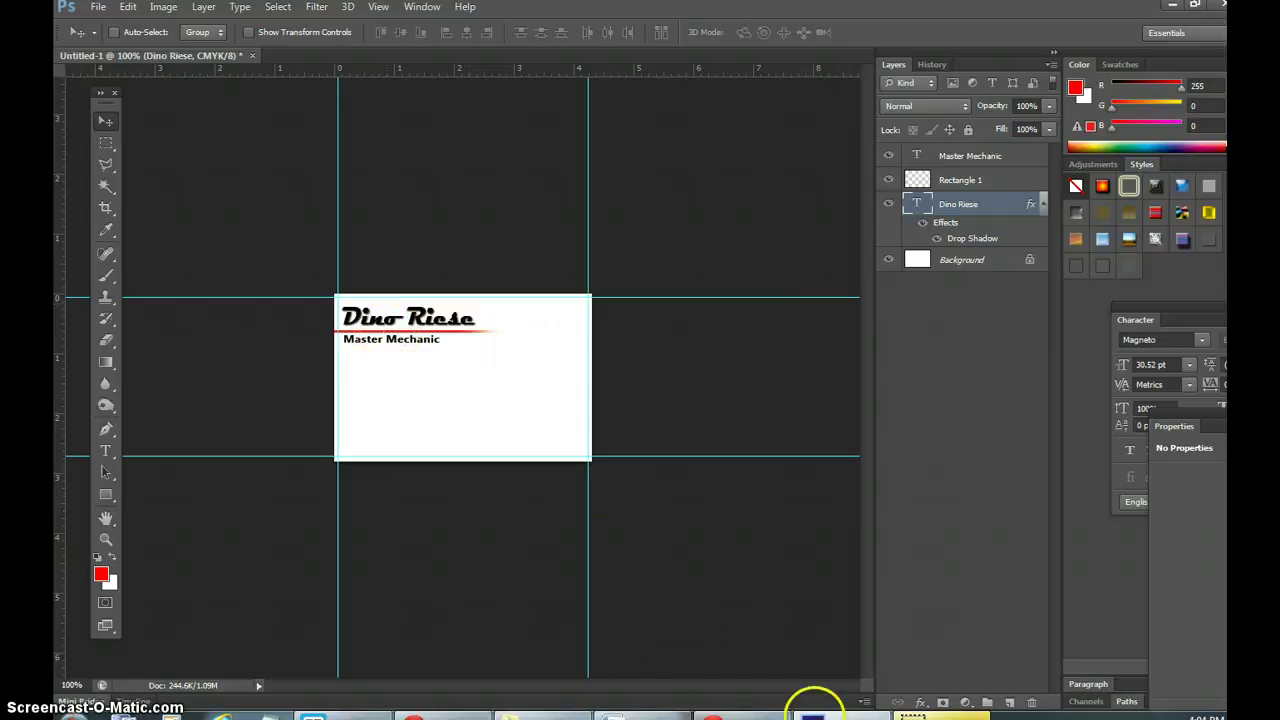
# Consult the reference business card in the browser, add the street address text below the job title and align it to the left margin guide.
pyautogui.click(446, 714)
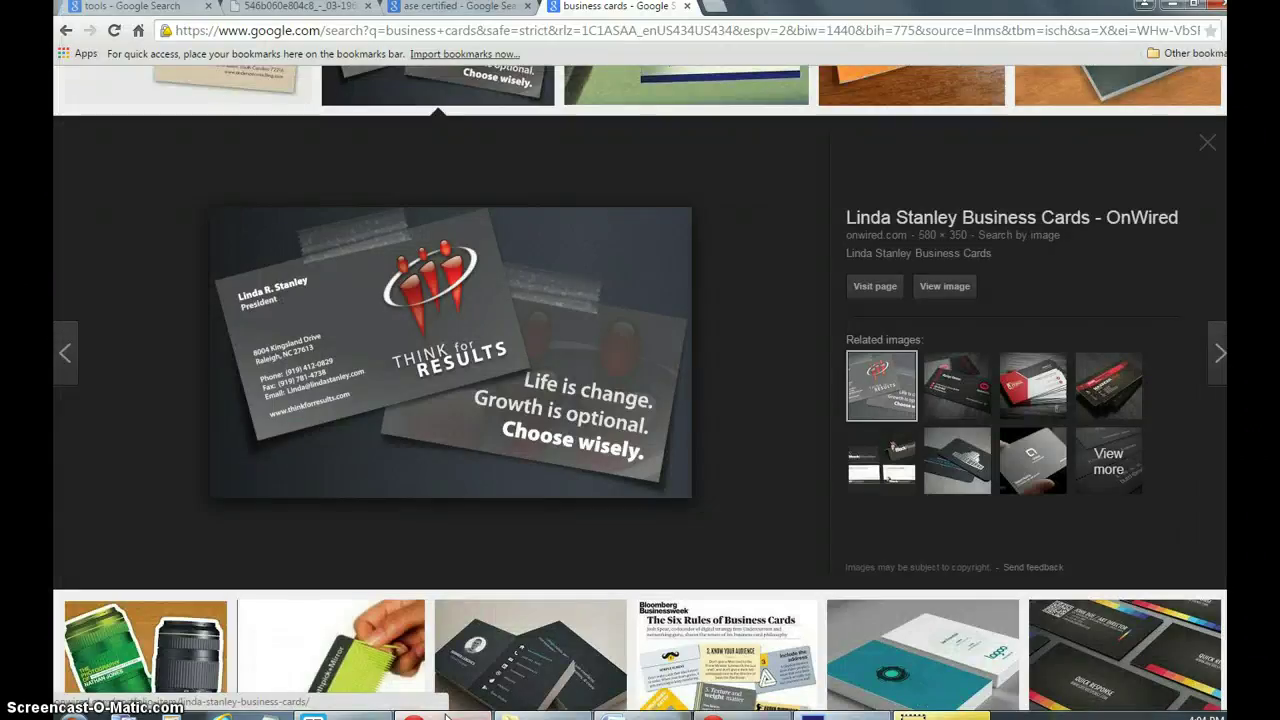
pyautogui.click(446, 714)
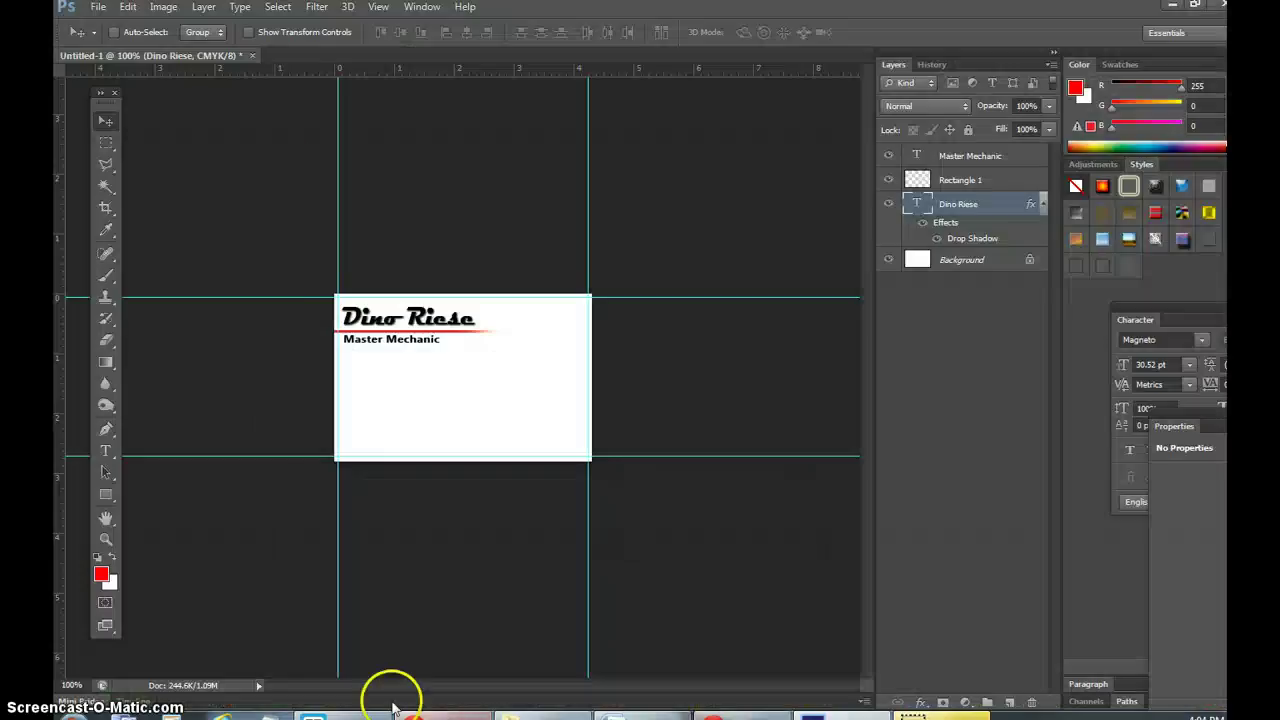
pyautogui.click(106, 451)
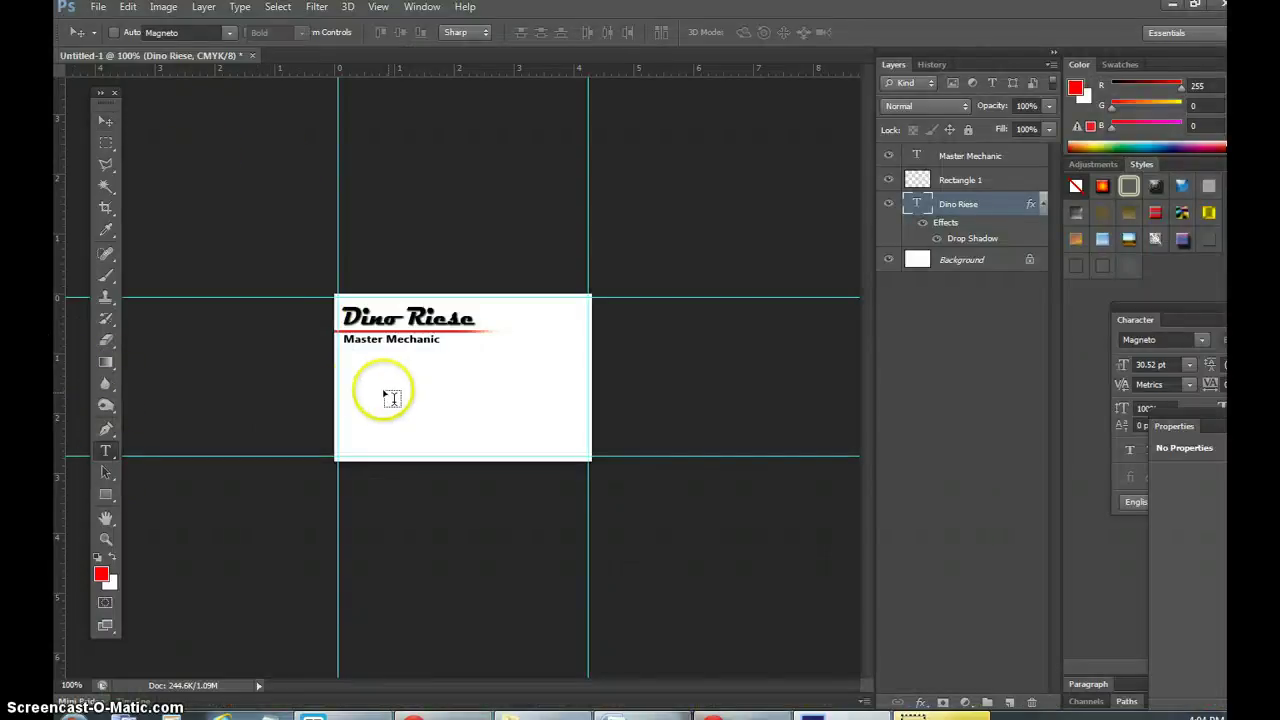
pyautogui.click(363, 376)
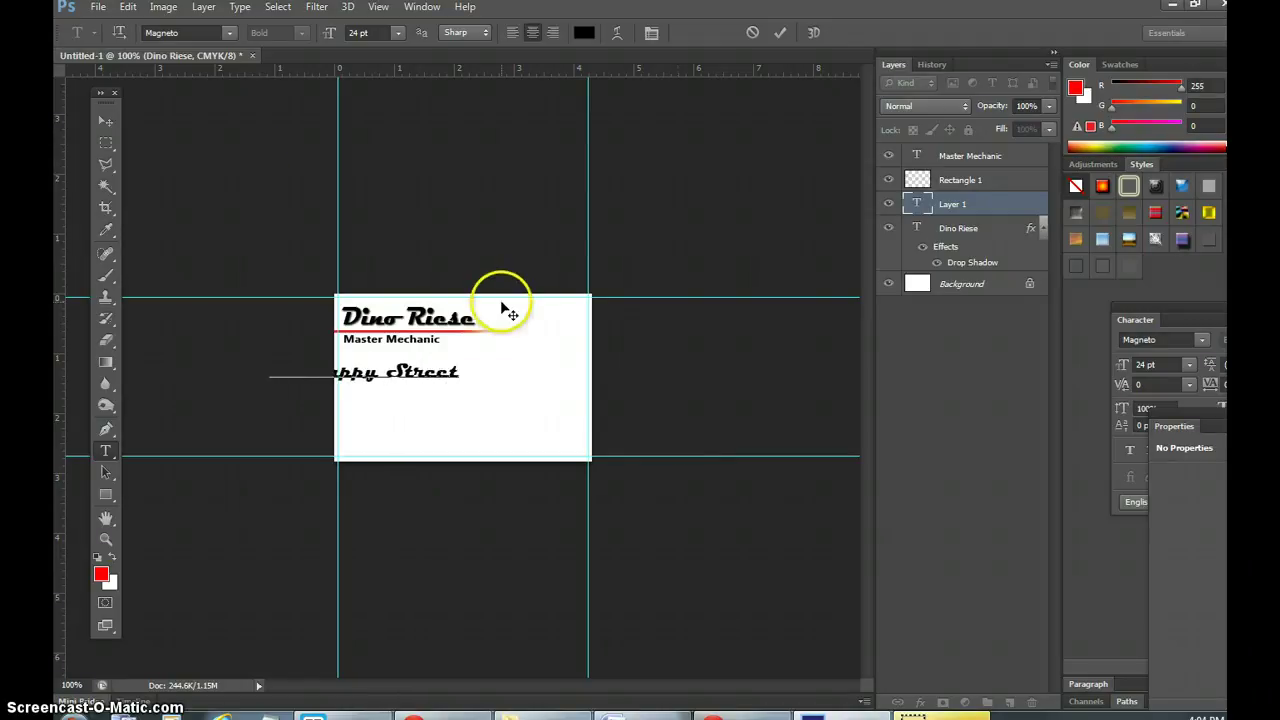
pyautogui.click(106, 120)
pyautogui.moveTo(428, 372); pyautogui.dragTo(488, 375)
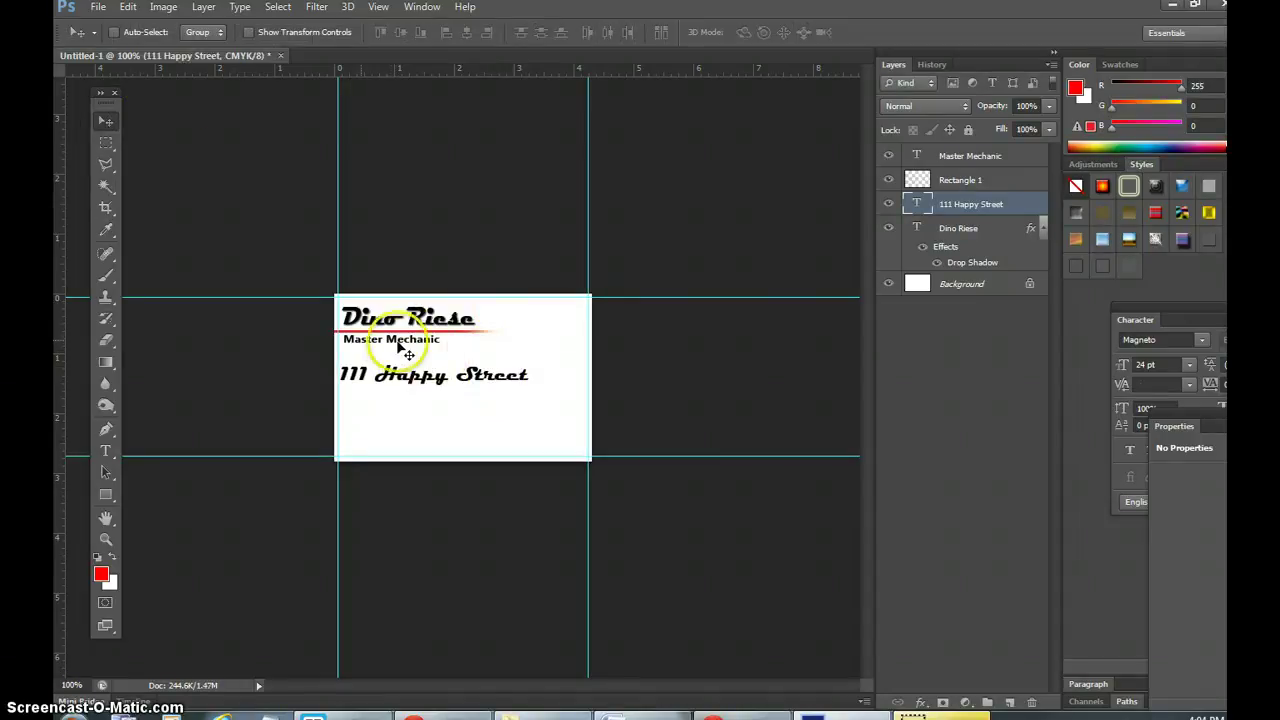
# Change the font of the whole street address text to Arial.
pyautogui.click(106, 451)
pyautogui.click(508, 393)
pyautogui.hotkey('ctrl', 'a')
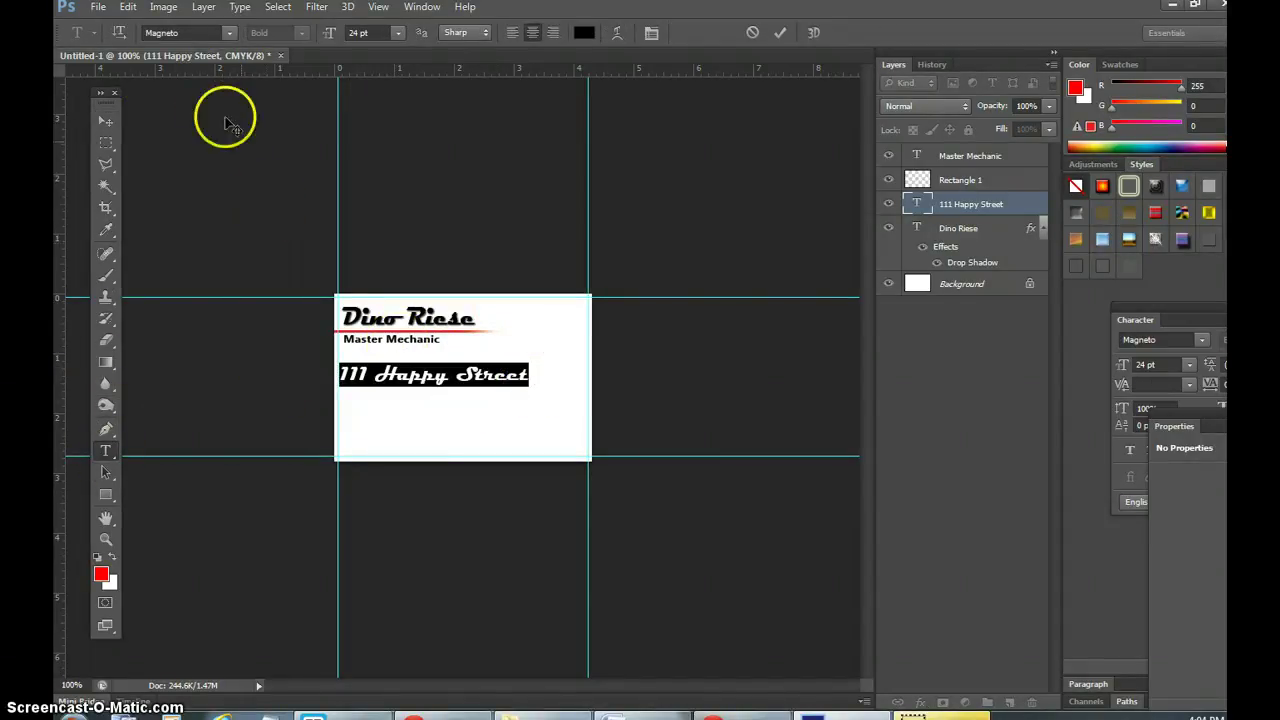
pyautogui.click(229, 33)
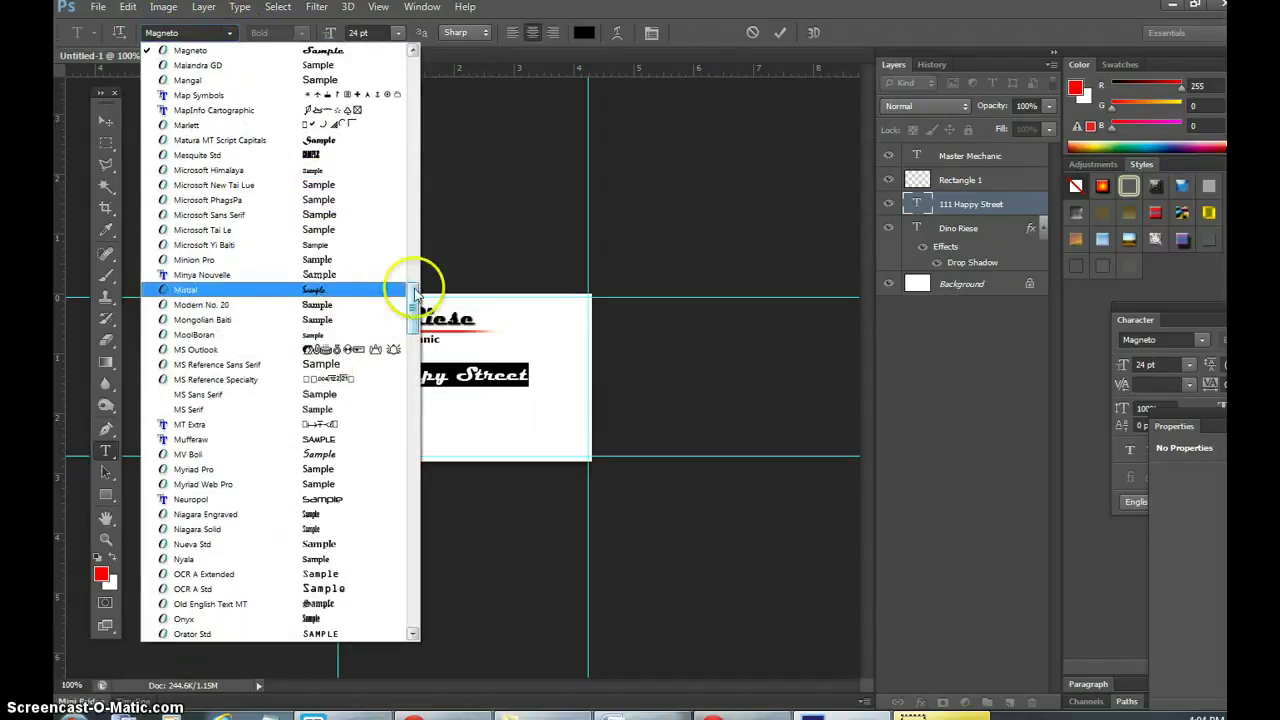
pyautogui.moveTo(415, 293); pyautogui.dragTo(408, 78)
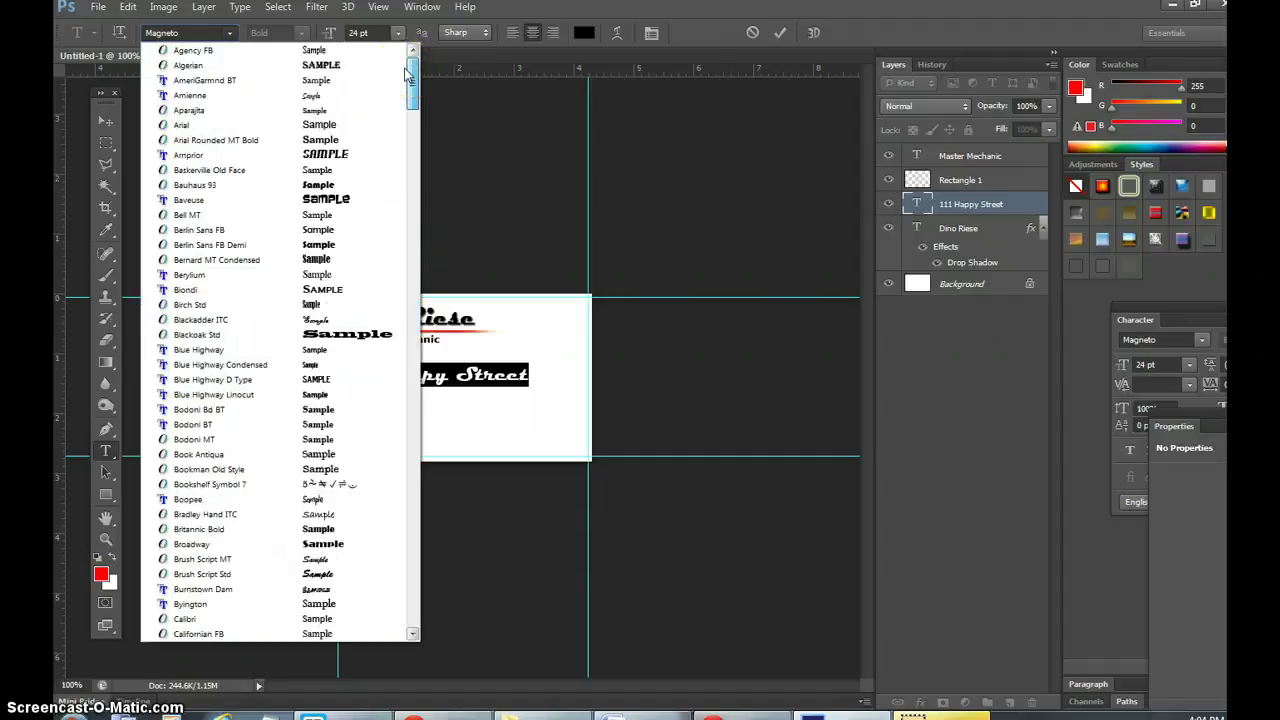
pyautogui.click(312, 125)
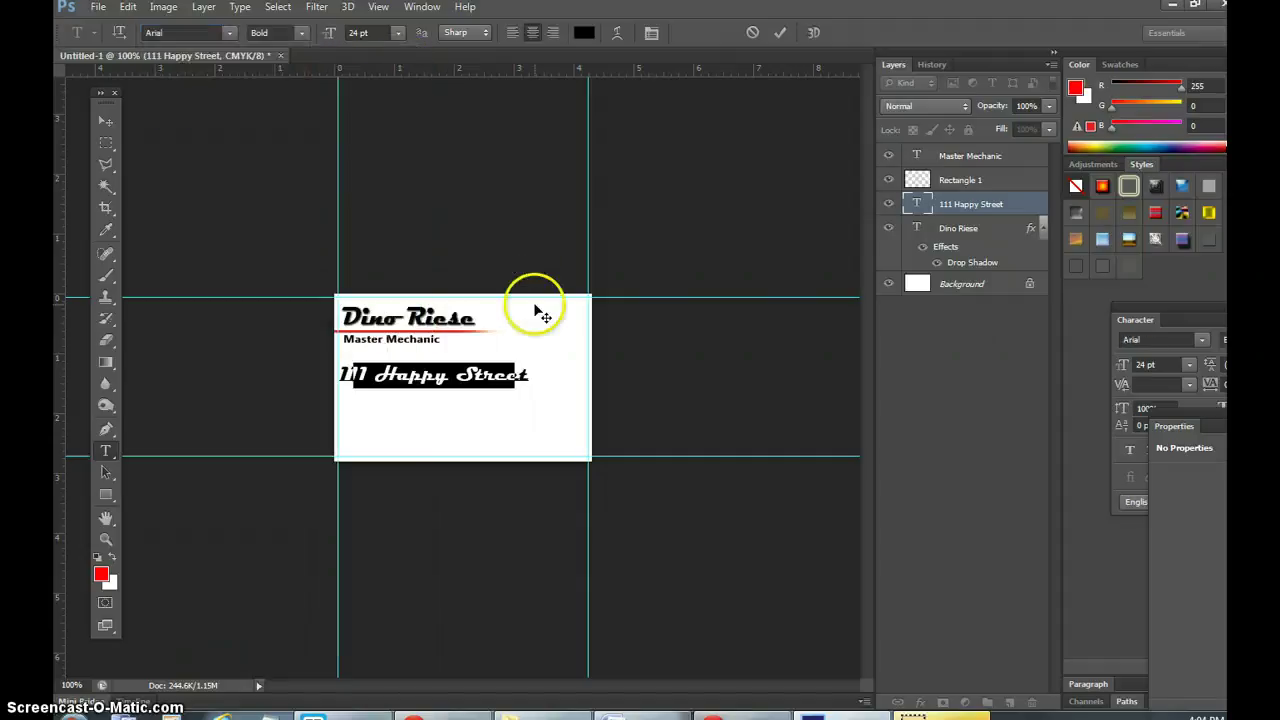
# Add a second line with the town, state and ZIP code to the address text.
pyautogui.click(512, 382)
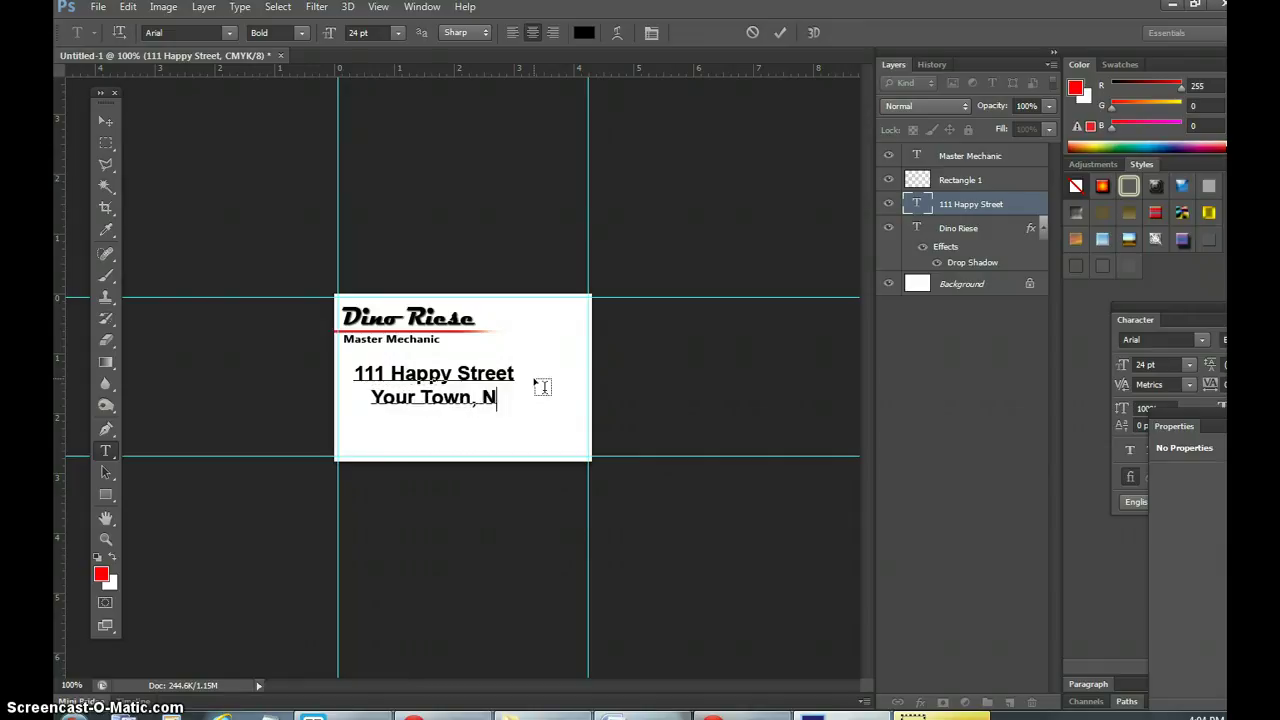
pyautogui.write('123')
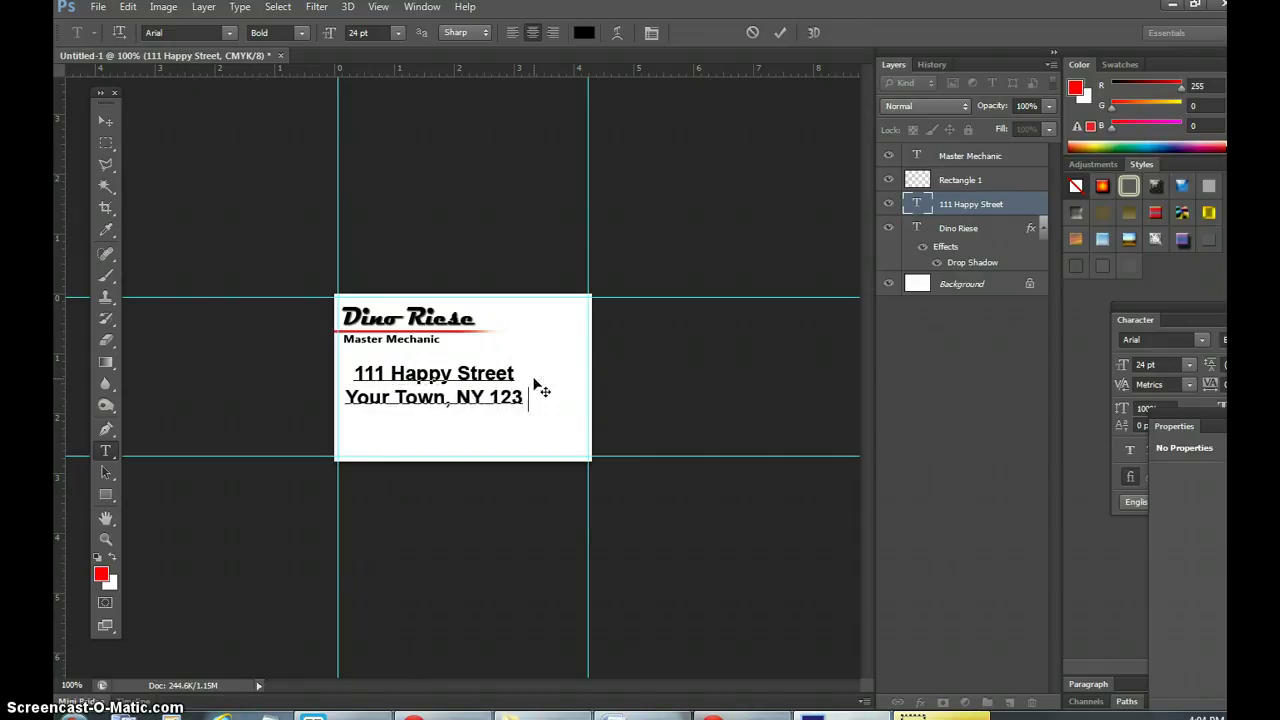
pyautogui.write('45')
# Set the font size of the entire two-line address to 10 pt.
pyautogui.hotkey('ctrl', 'a')
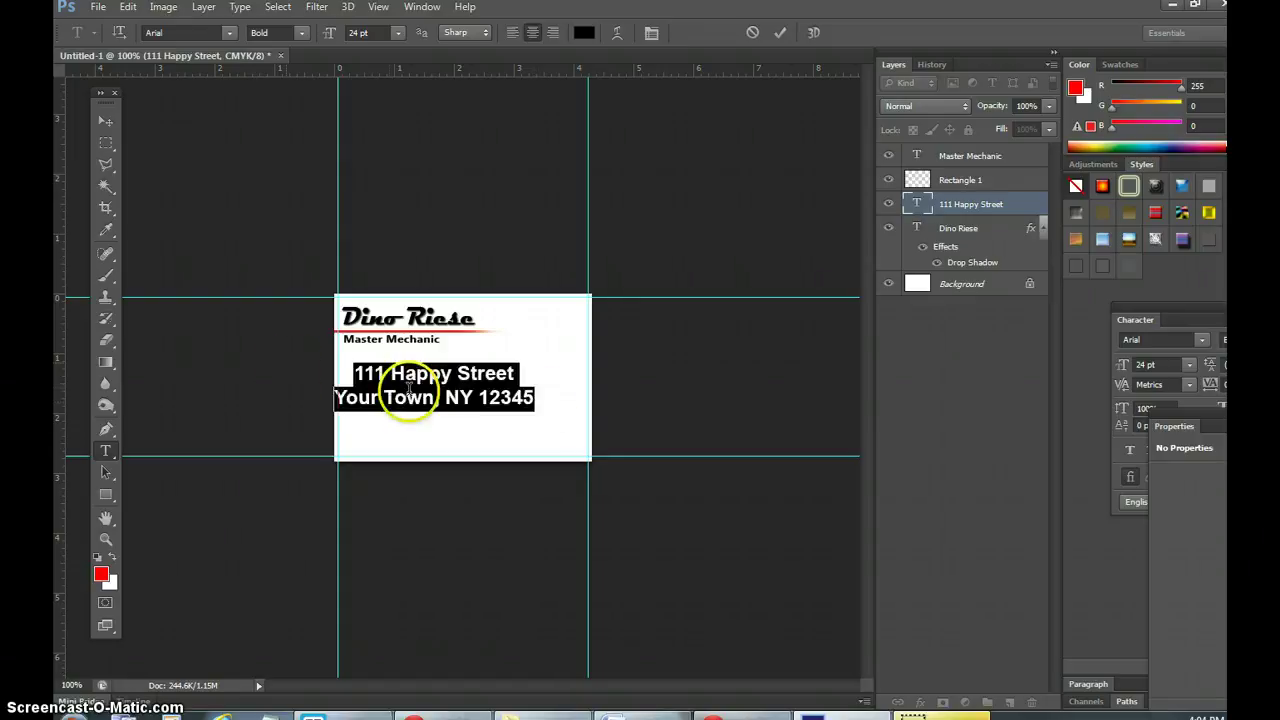
pyautogui.click(398, 33)
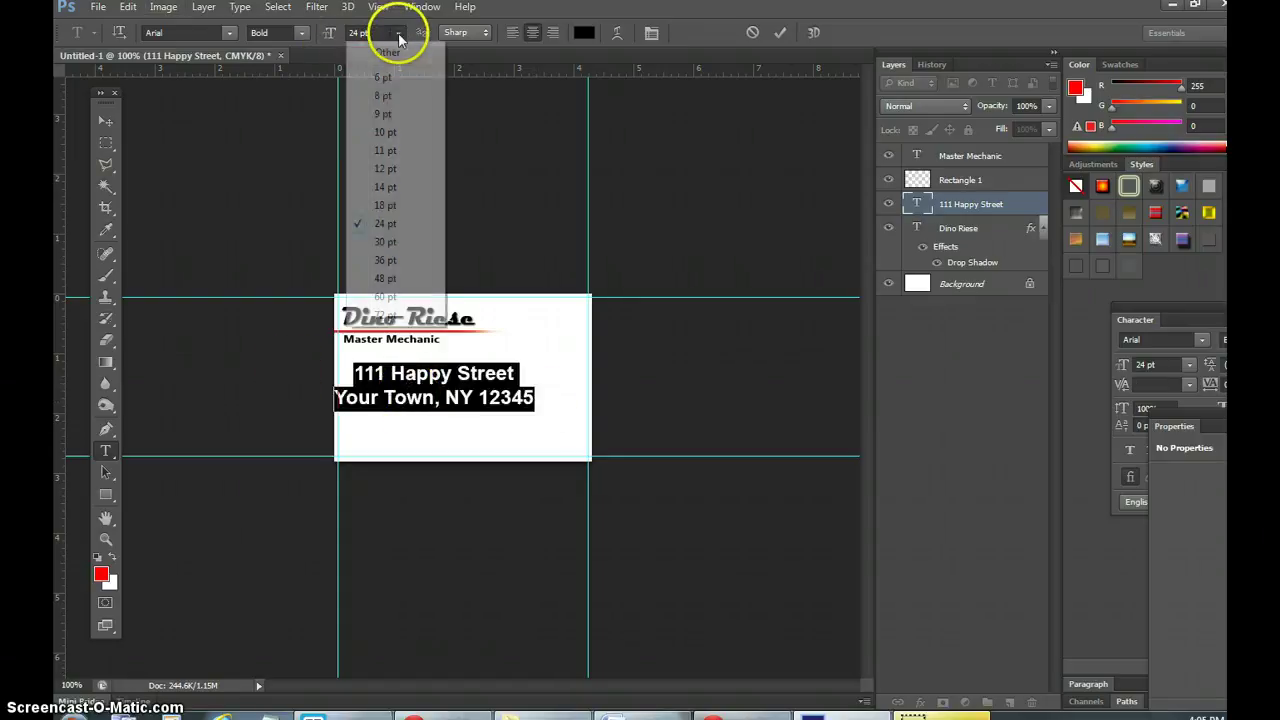
pyautogui.click(383, 116)
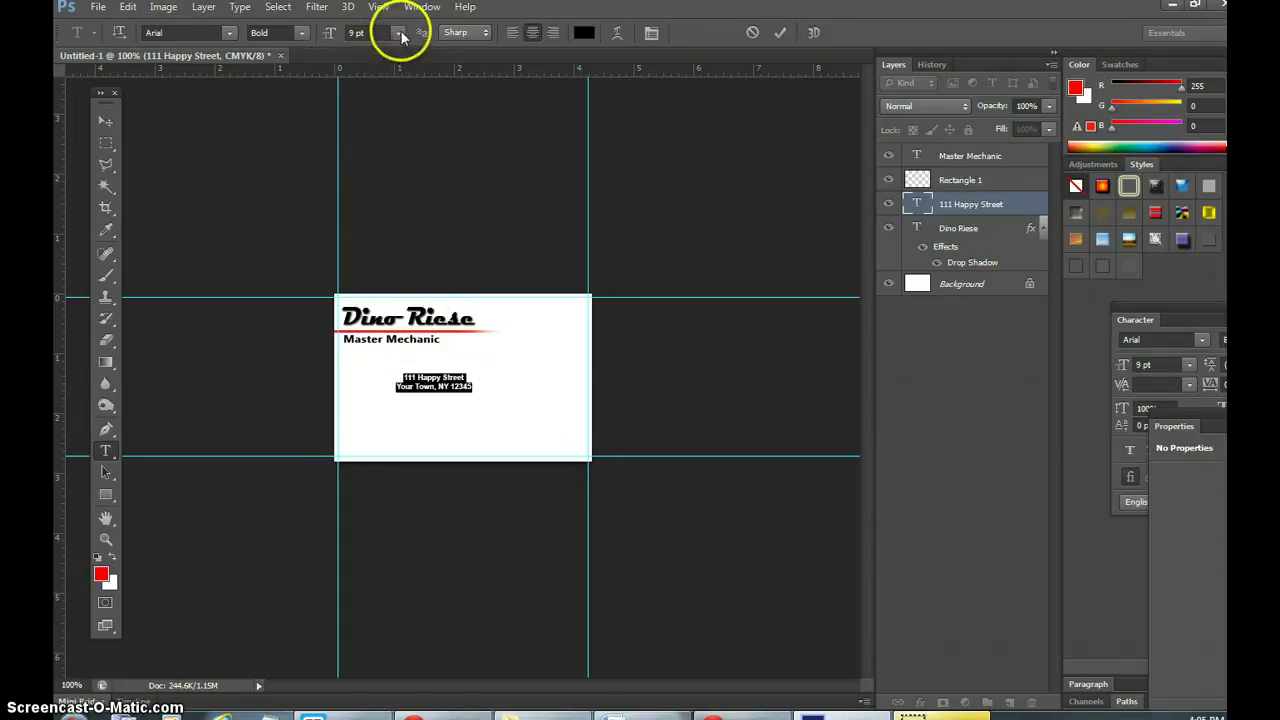
pyautogui.click(399, 32)
pyautogui.click(390, 134)
pyautogui.click(105, 120)
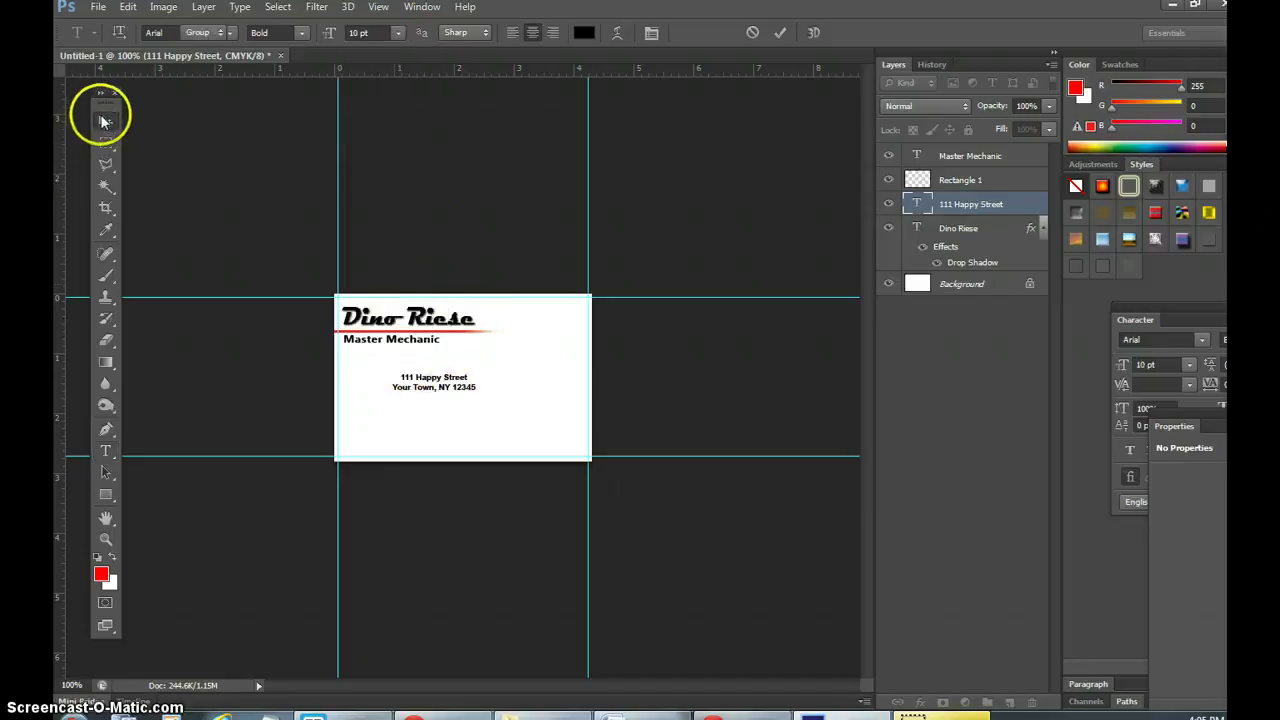
# Move the address block to the left margin just under the job title, checking the layout against the reference card in the browser.
pyautogui.click(442, 713)
pyautogui.click(442, 713)
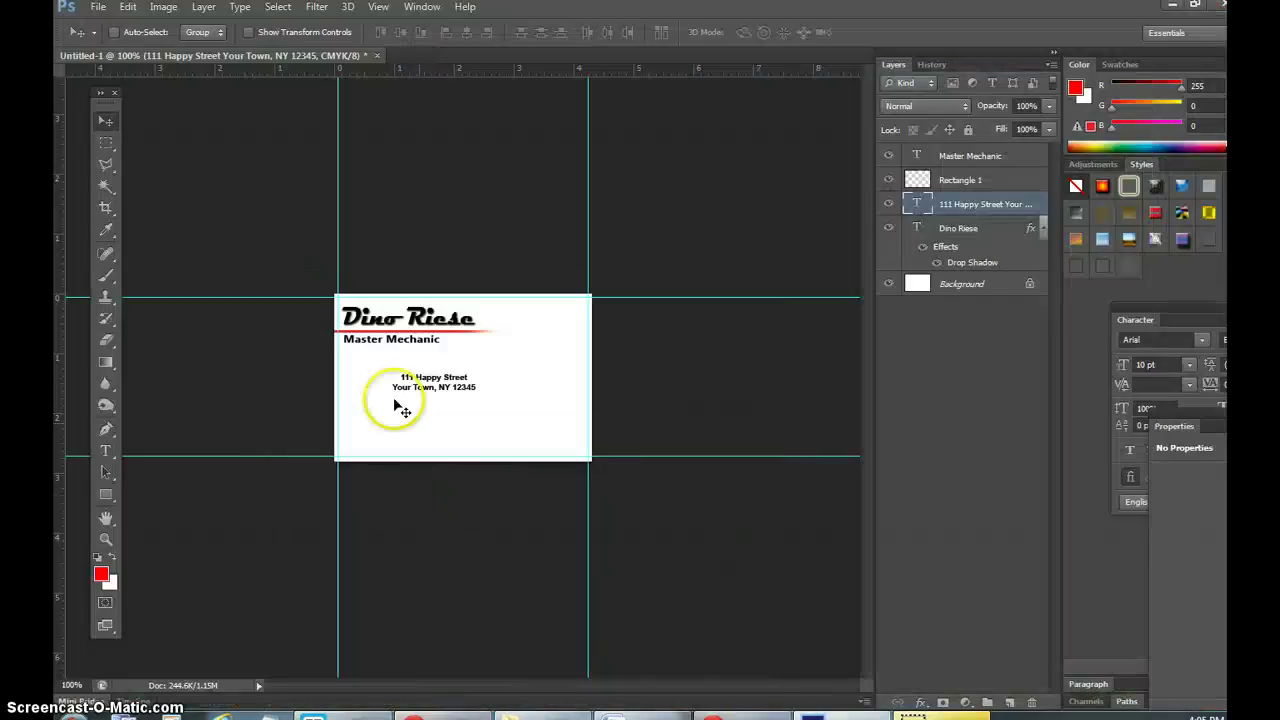
pyautogui.moveTo(447, 390); pyautogui.dragTo(384, 372)
pyautogui.click(445, 712)
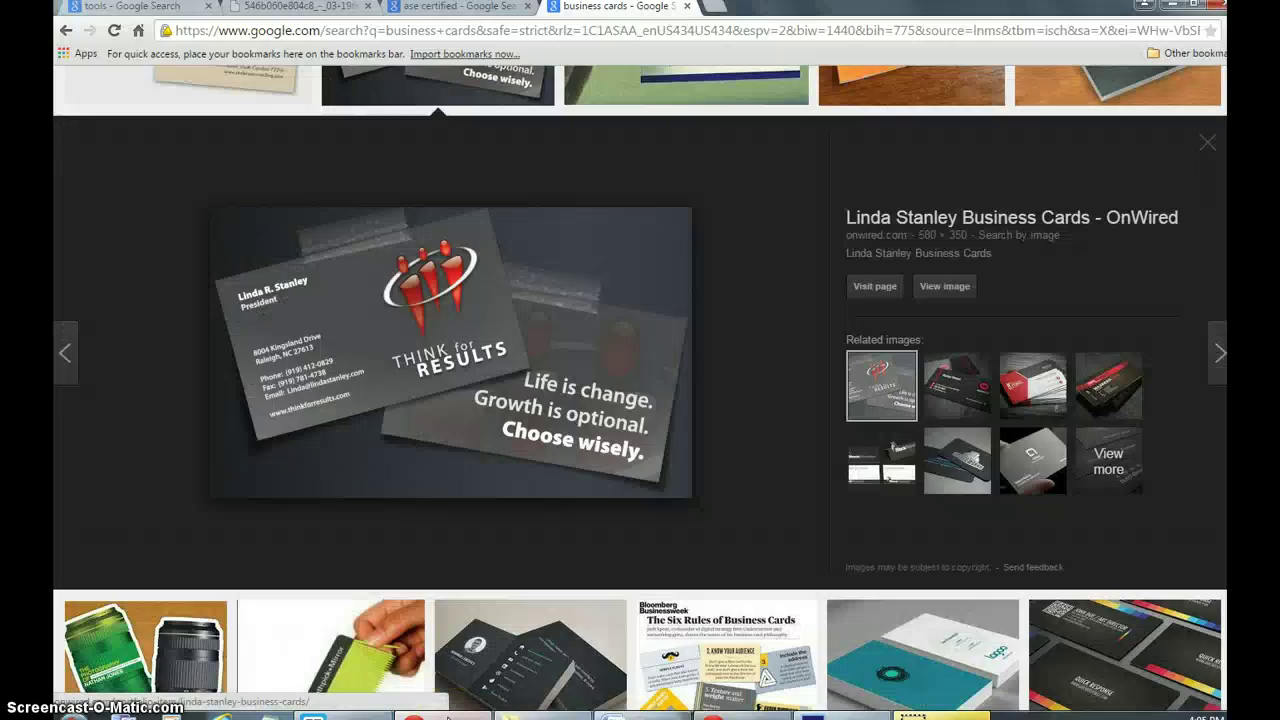
pyautogui.click(445, 713)
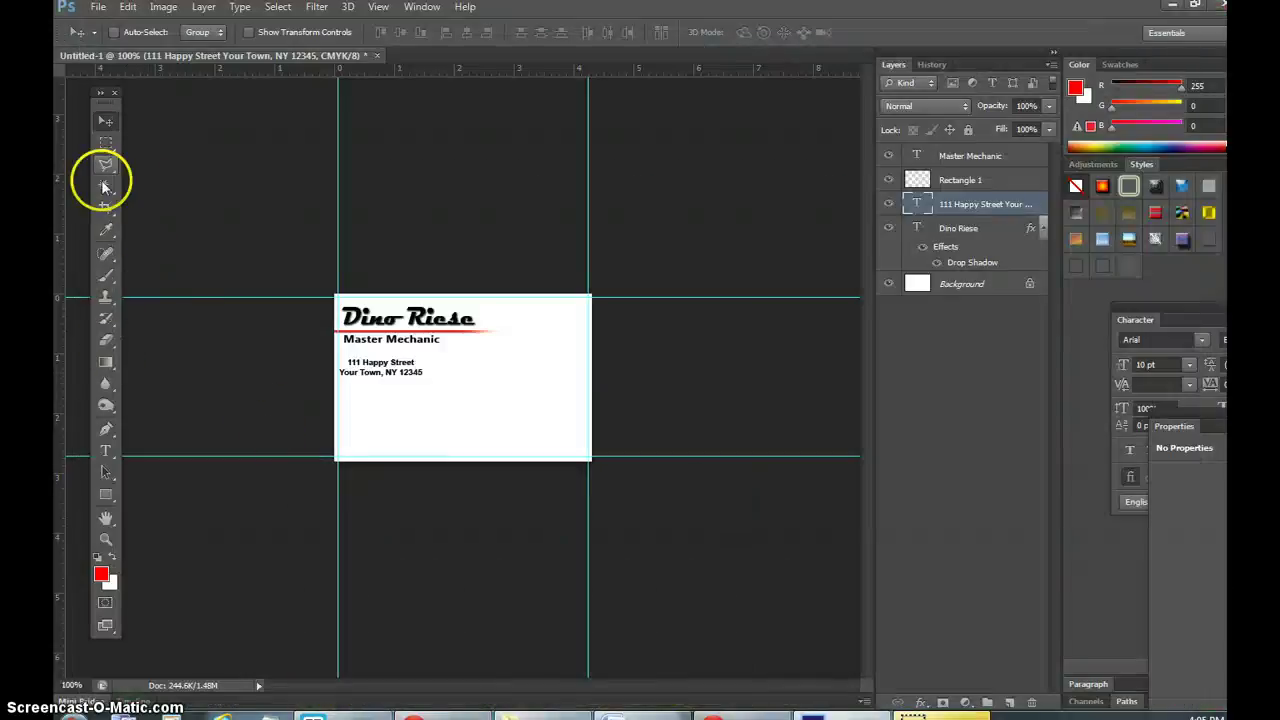
# Duplicate the address text layer and move the copy about 0.54 in below the original.
pyautogui.click(889, 204)
pyautogui.click(889, 204)
pyautogui.moveTo(945, 204); pyautogui.dragTo(1009, 702)
pyautogui.click(105, 120)
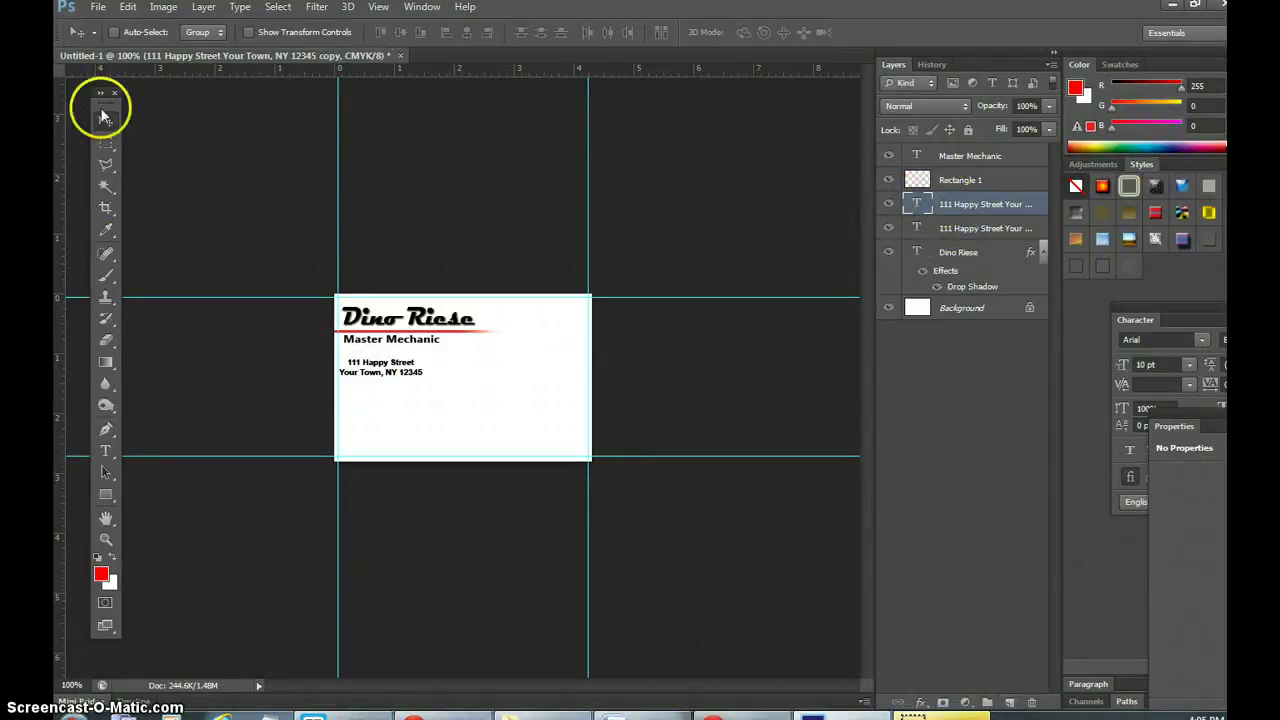
pyautogui.moveTo(385, 362); pyautogui.dragTo(393, 394)
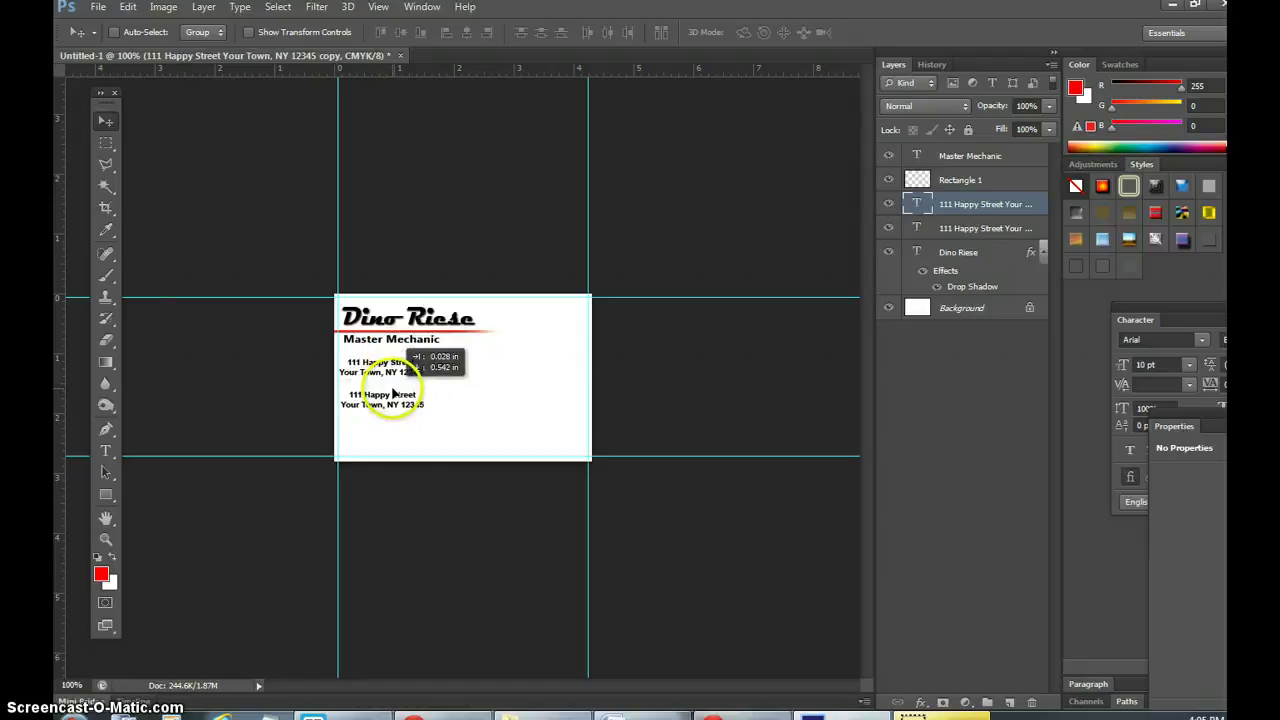
# Replace the duplicated address text with a single line giving the cell phone number, labelled "Cell:".
pyautogui.click(105, 450)
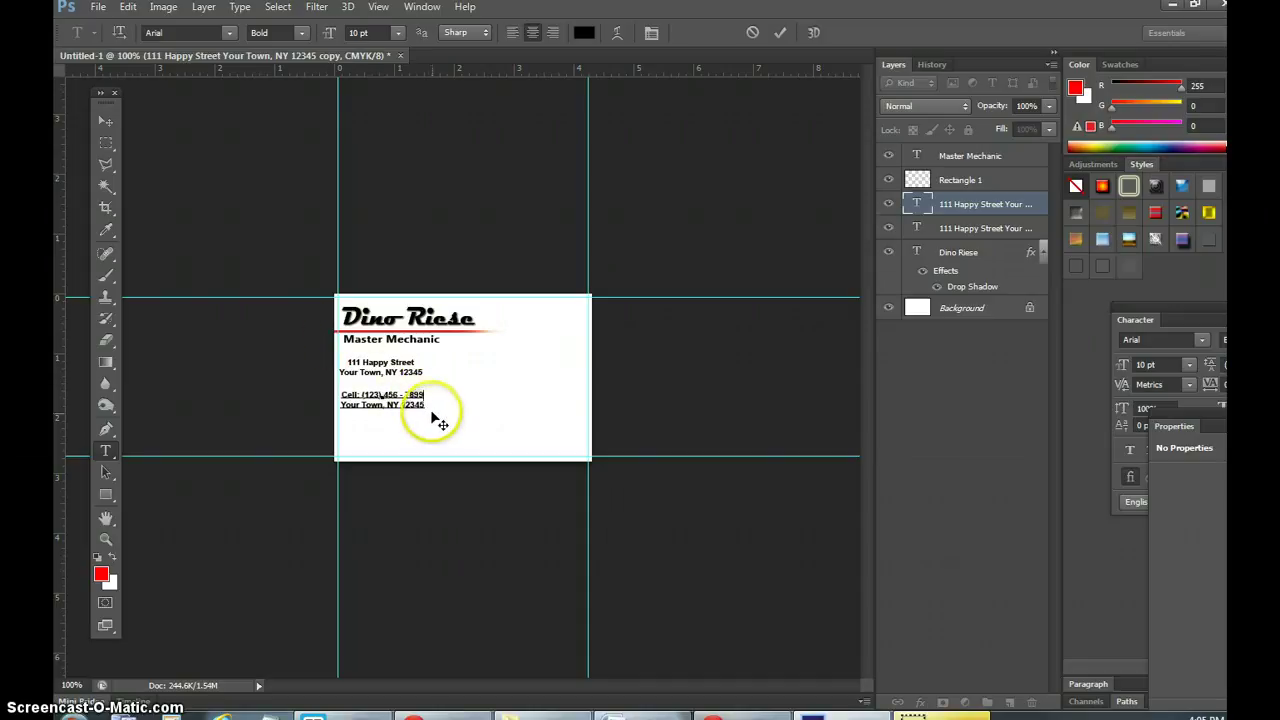
pyautogui.moveTo(425, 404); pyautogui.dragTo(257, 406)
pyautogui.press('BackSpace')
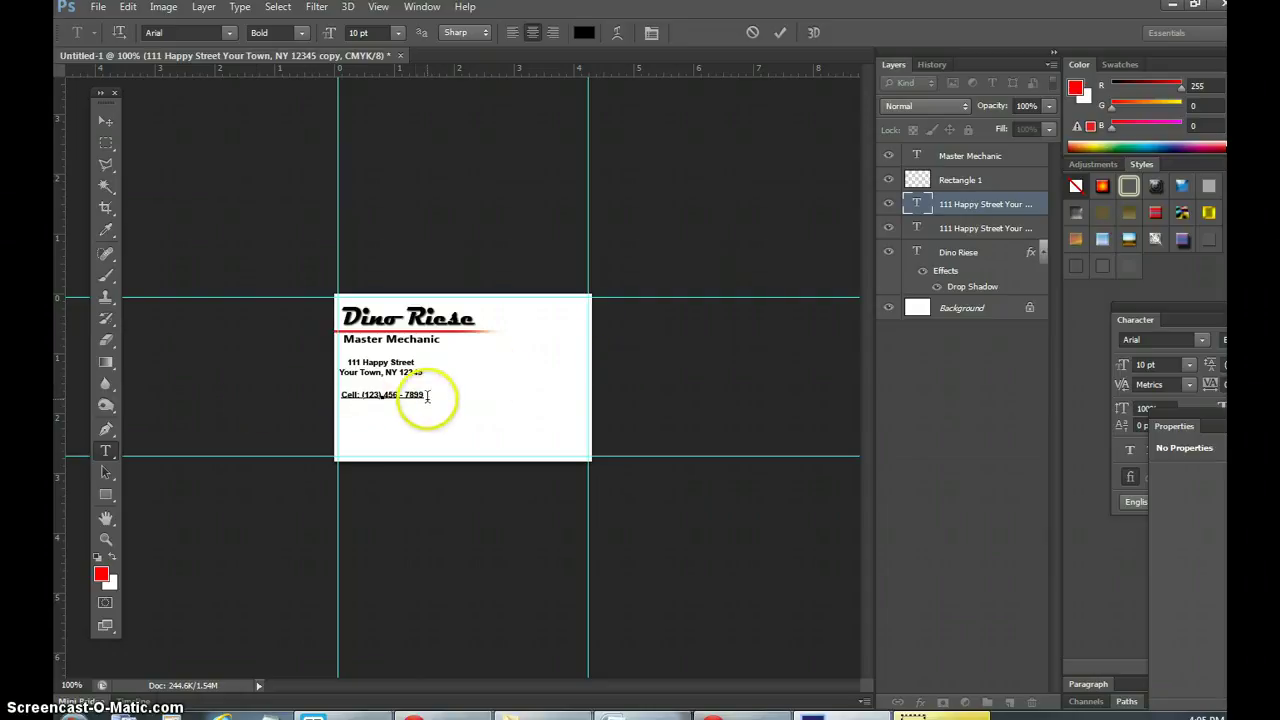
# Copy the whole cell phone line to the clipboard and finish editing the text.
pyautogui.moveTo(426, 394); pyautogui.dragTo(341, 395)
pyautogui.click(129, 8)
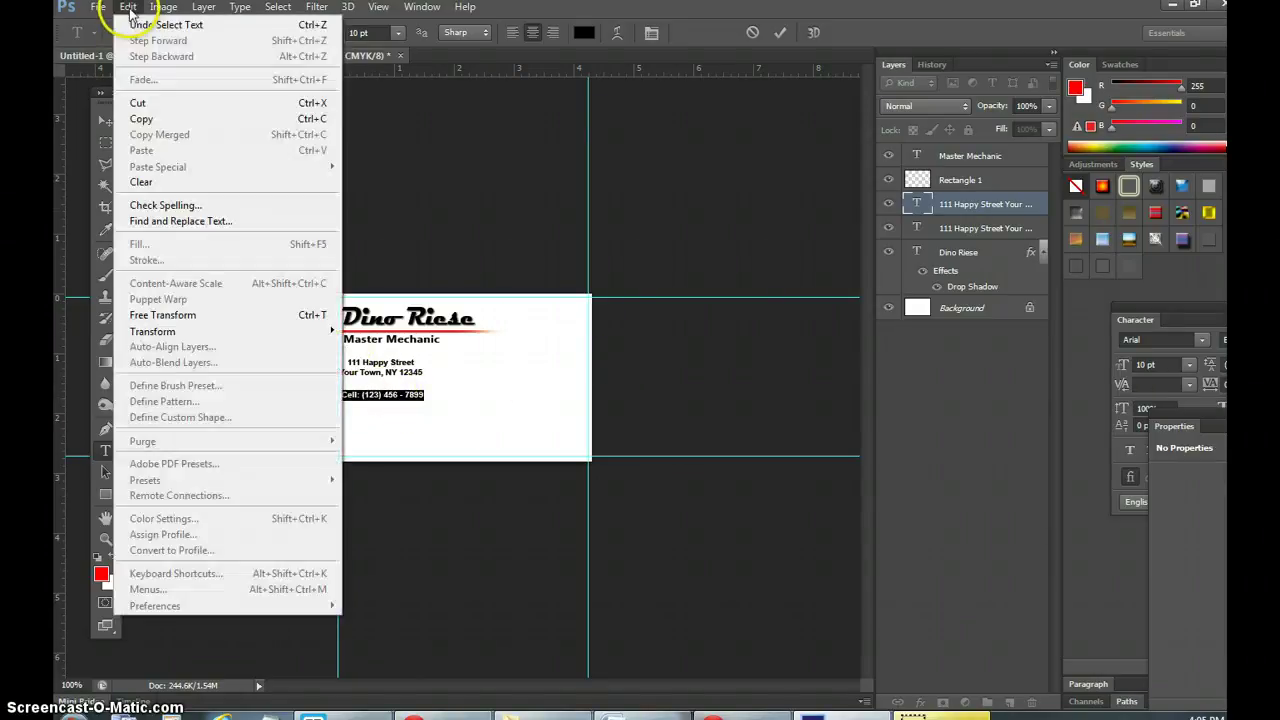
pyautogui.click(150, 117)
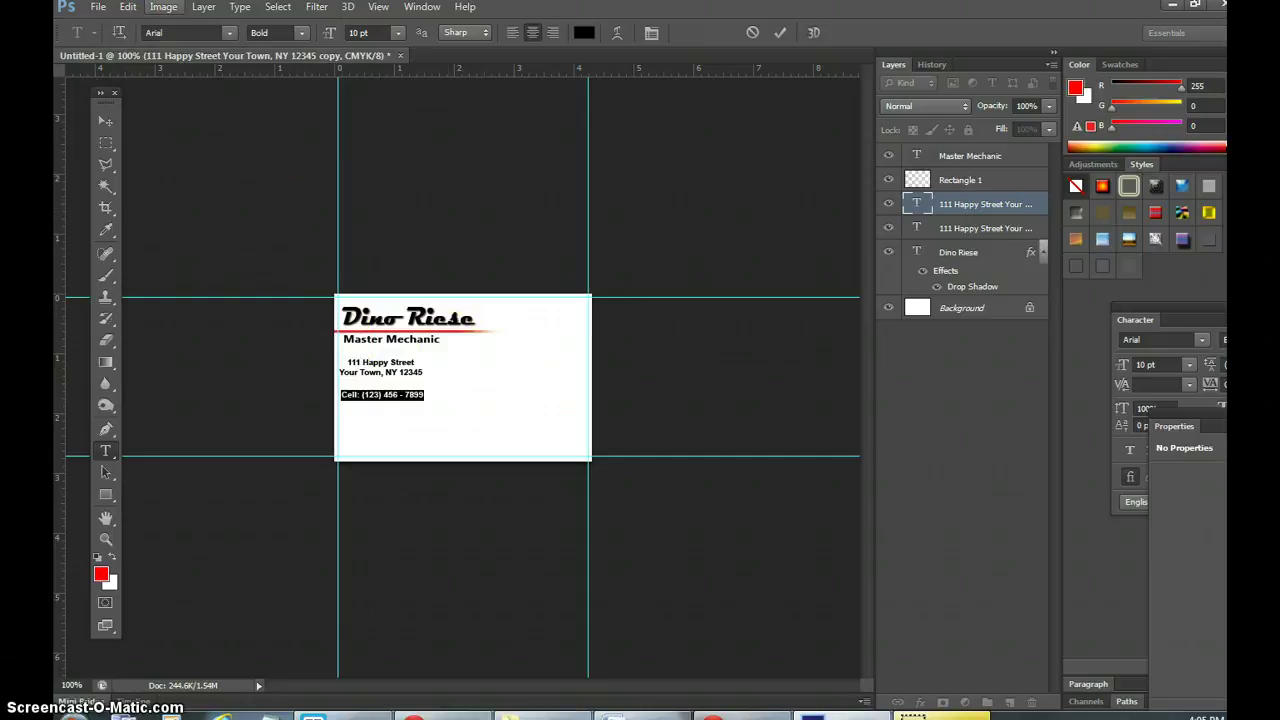
pyautogui.click(105, 120)
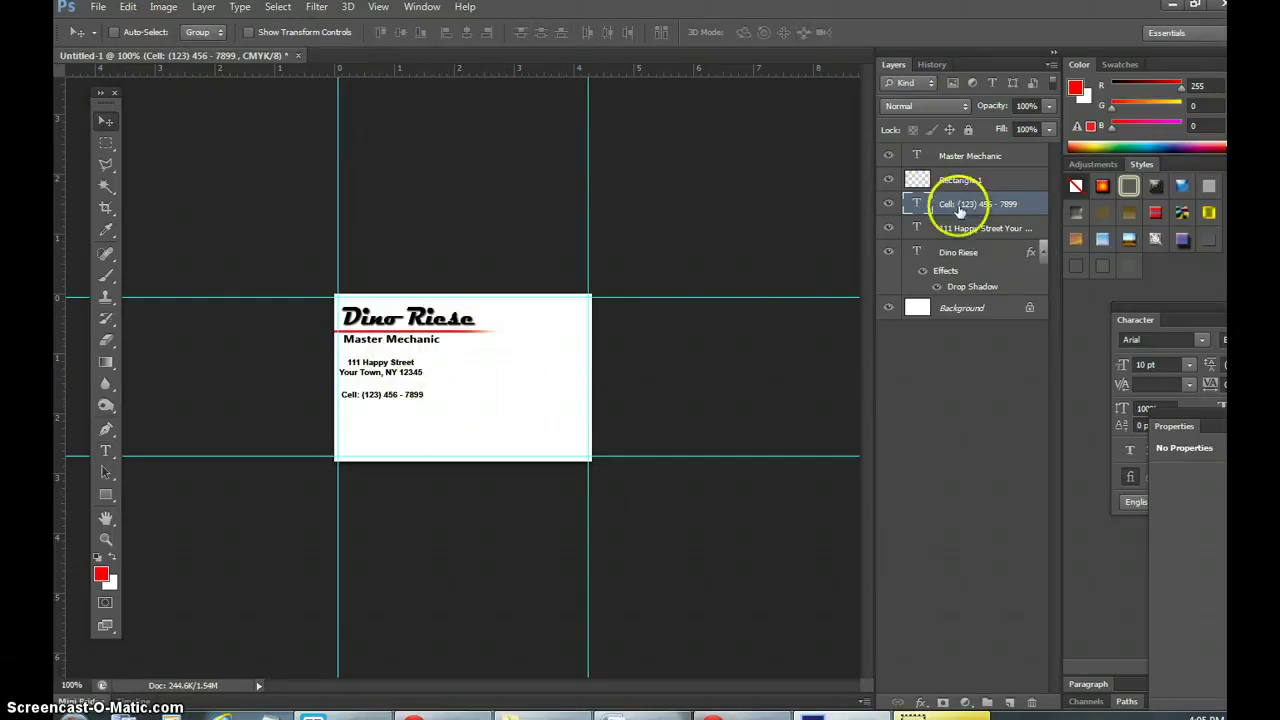
# Duplicate the cell phone text layer and place the copy directly below the original line.
pyautogui.click(890, 205)
pyautogui.click(890, 205)
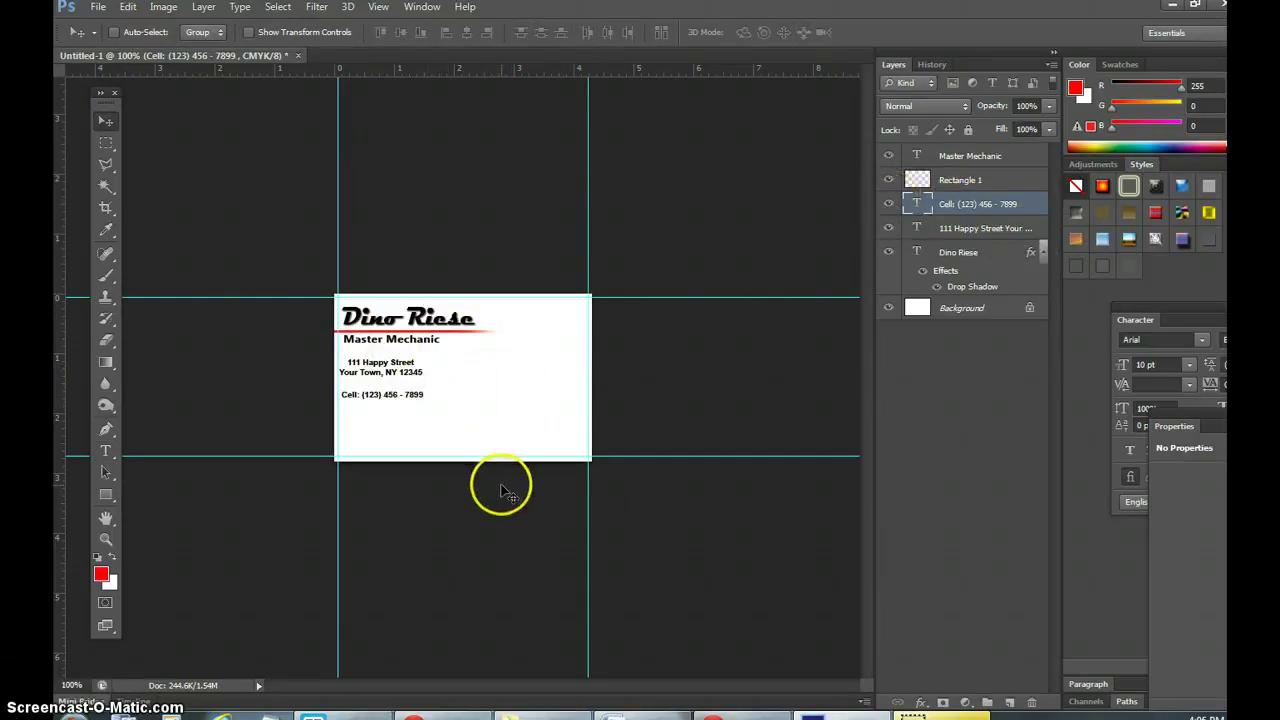
pyautogui.hotkey('ctrl', 'j')
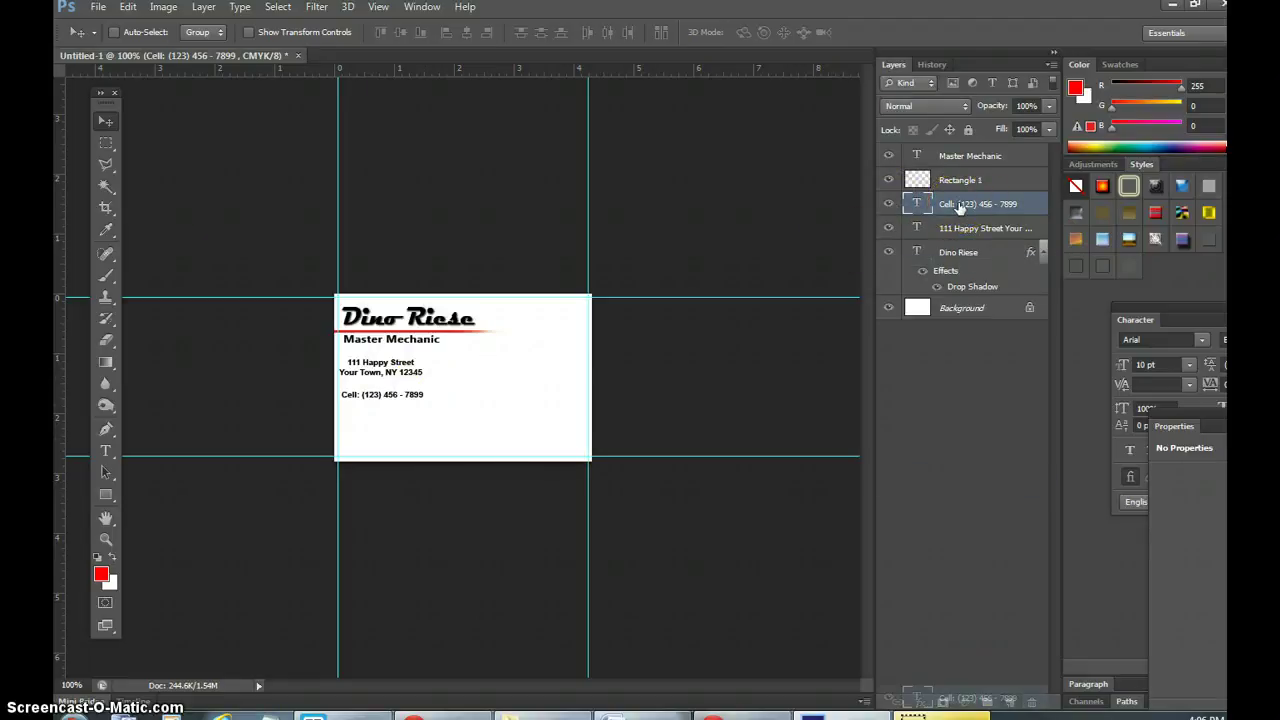
pyautogui.moveTo(367, 397); pyautogui.dragTo(367, 408)
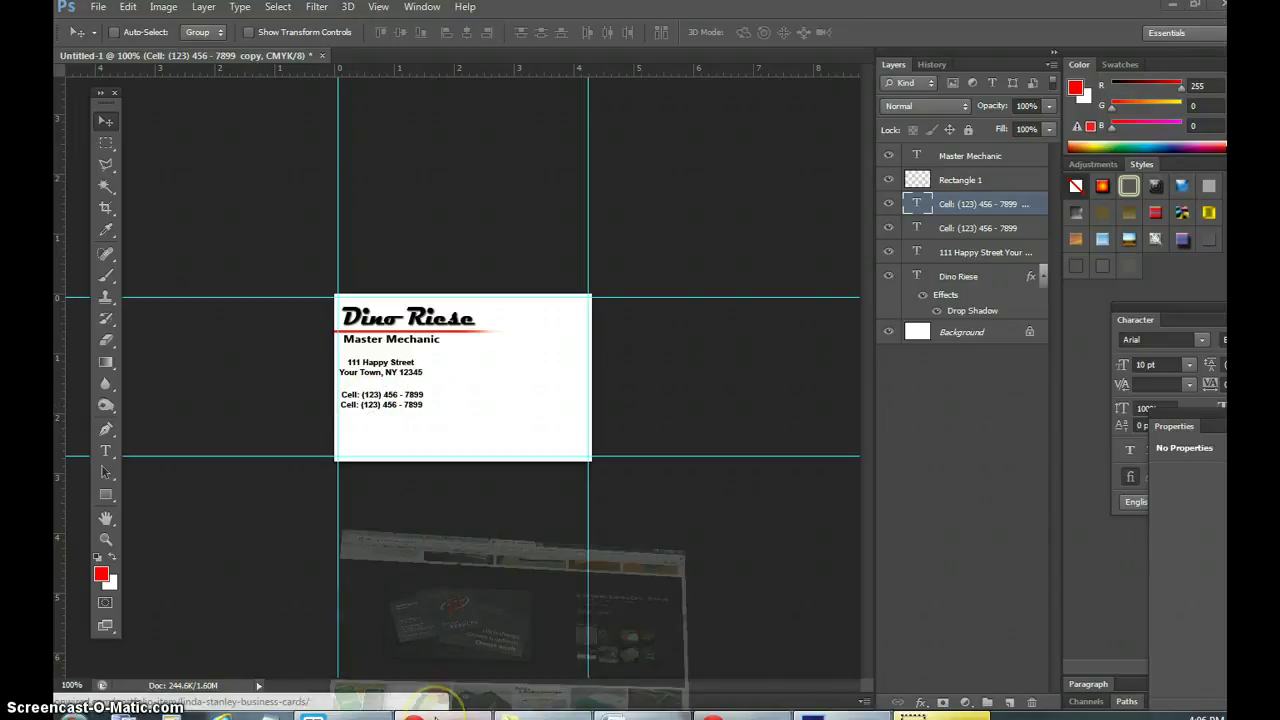
# Check the reference card in the browser and relabel the duplicated phone line "Office:".
pyautogui.click(435, 712)
pyautogui.click(435, 710)
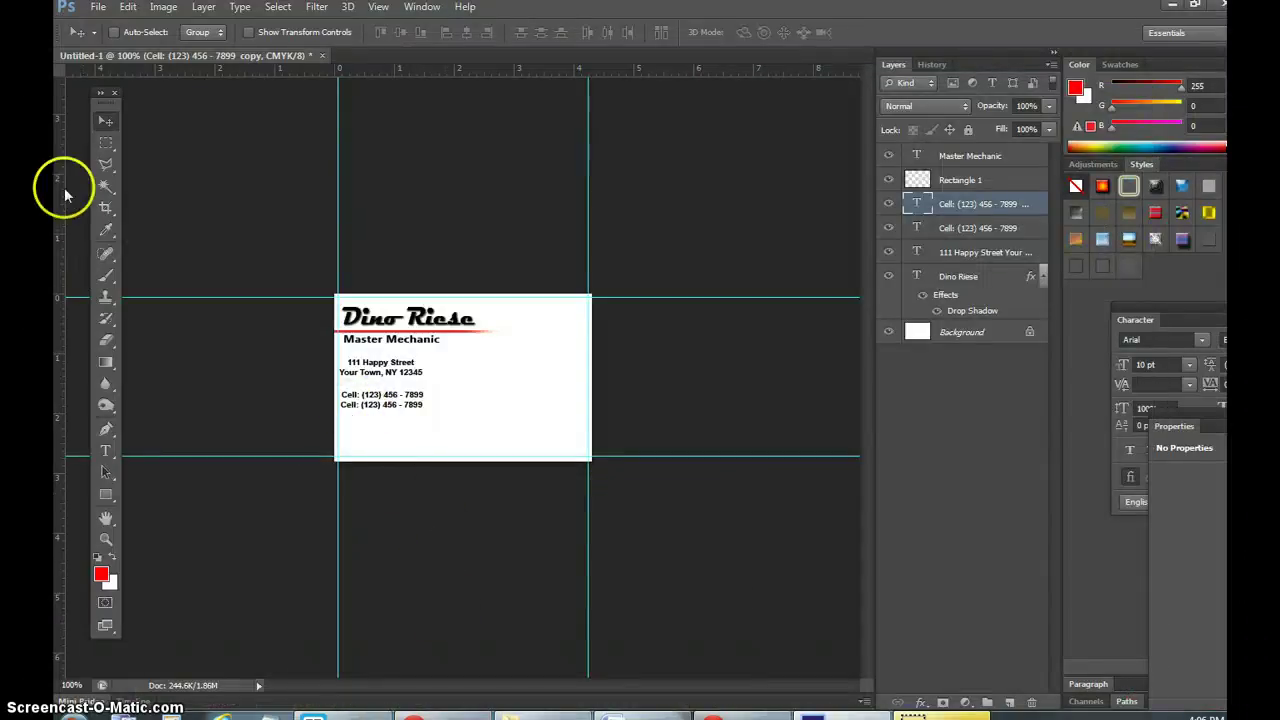
pyautogui.click(105, 451)
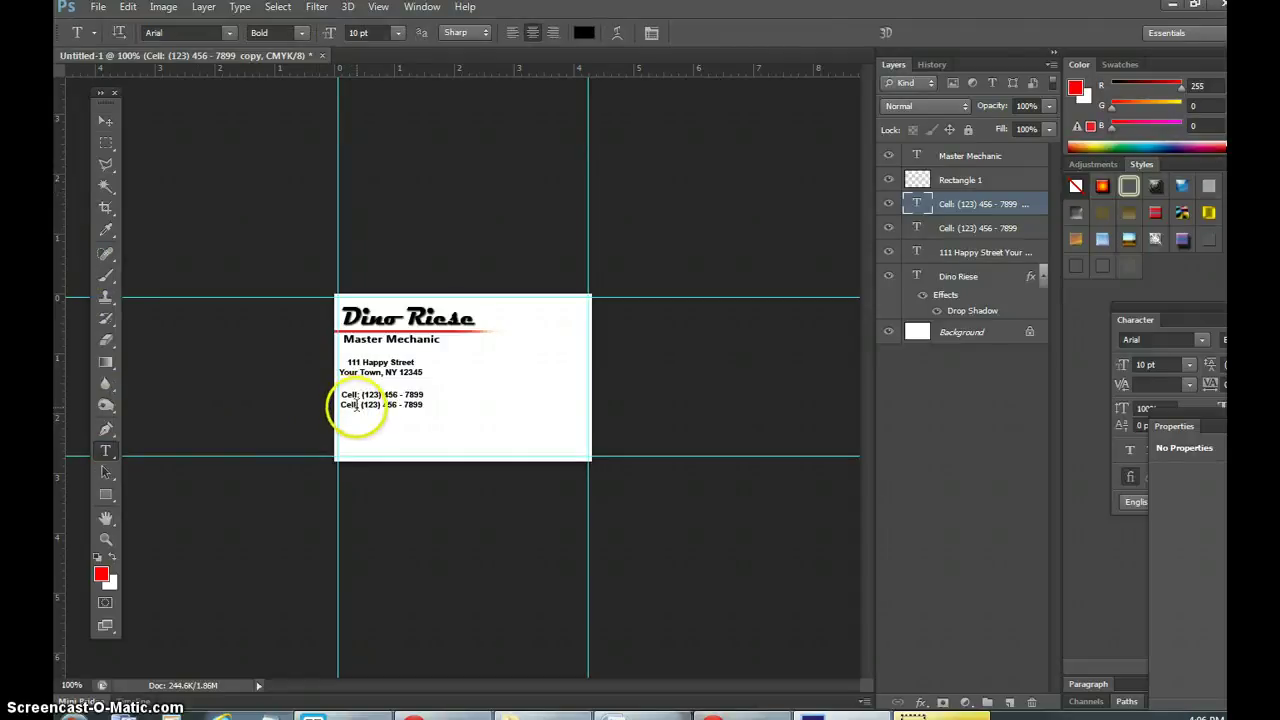
pyautogui.moveTo(355, 405); pyautogui.dragTo(340, 406)
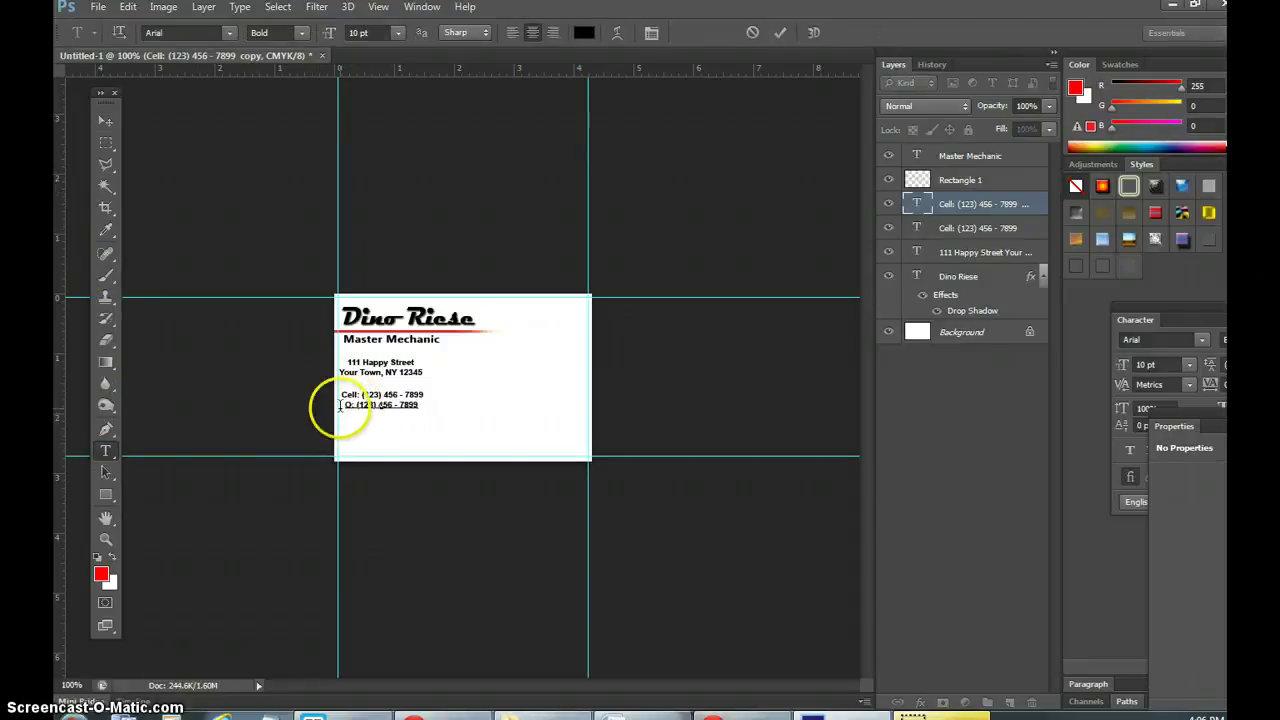
pyautogui.click(105, 120)
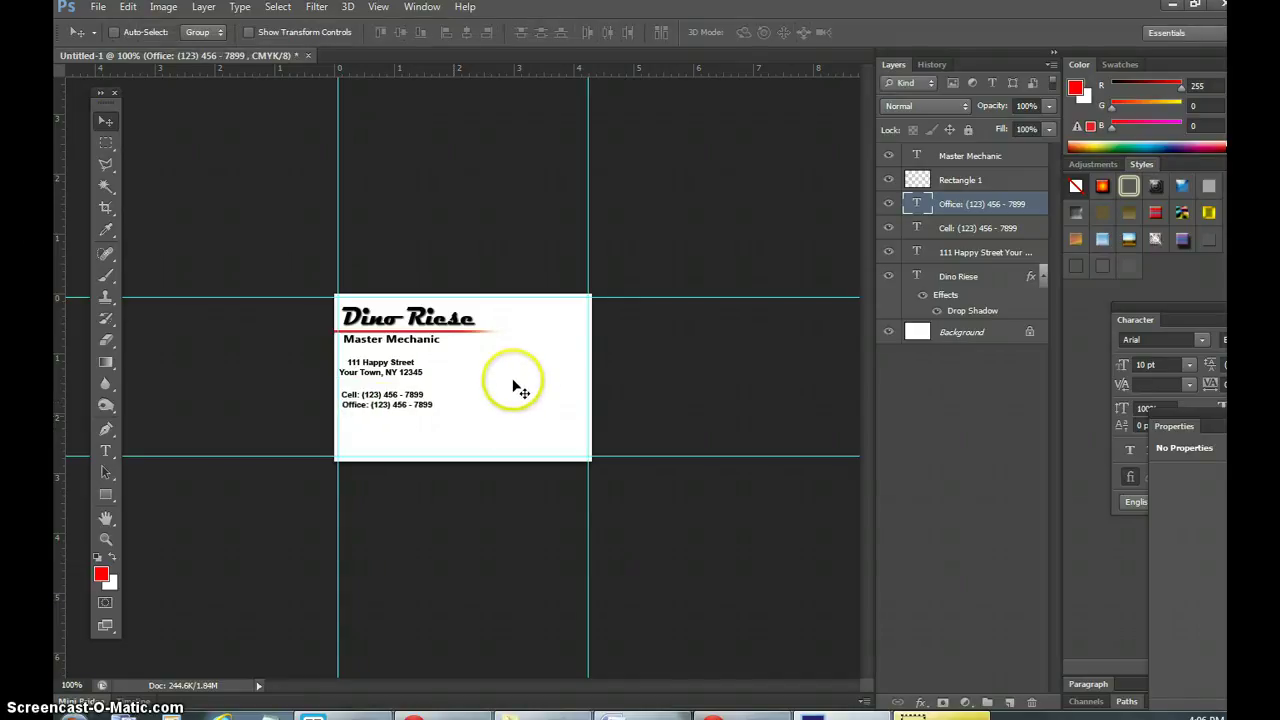
# Nudge the address block and the cell phone line slightly right so their left edges align with the office line.
pyautogui.click(960, 254)
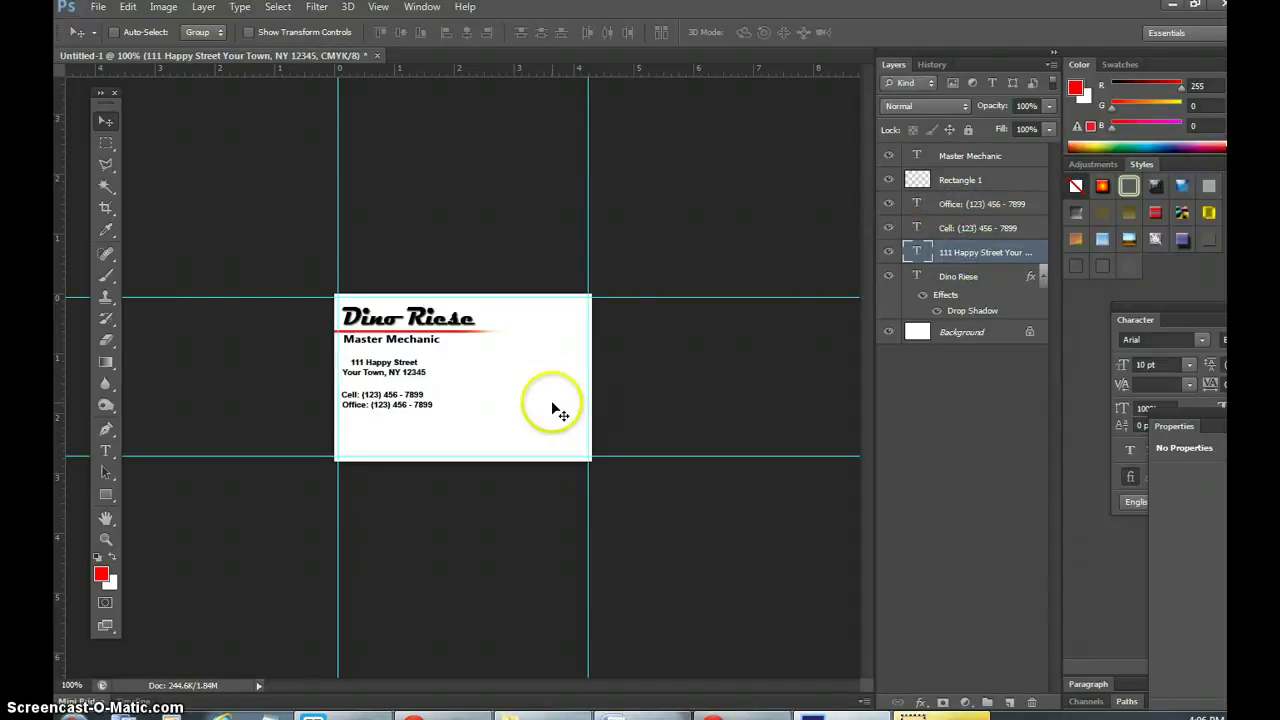
pyautogui.click(964, 232)
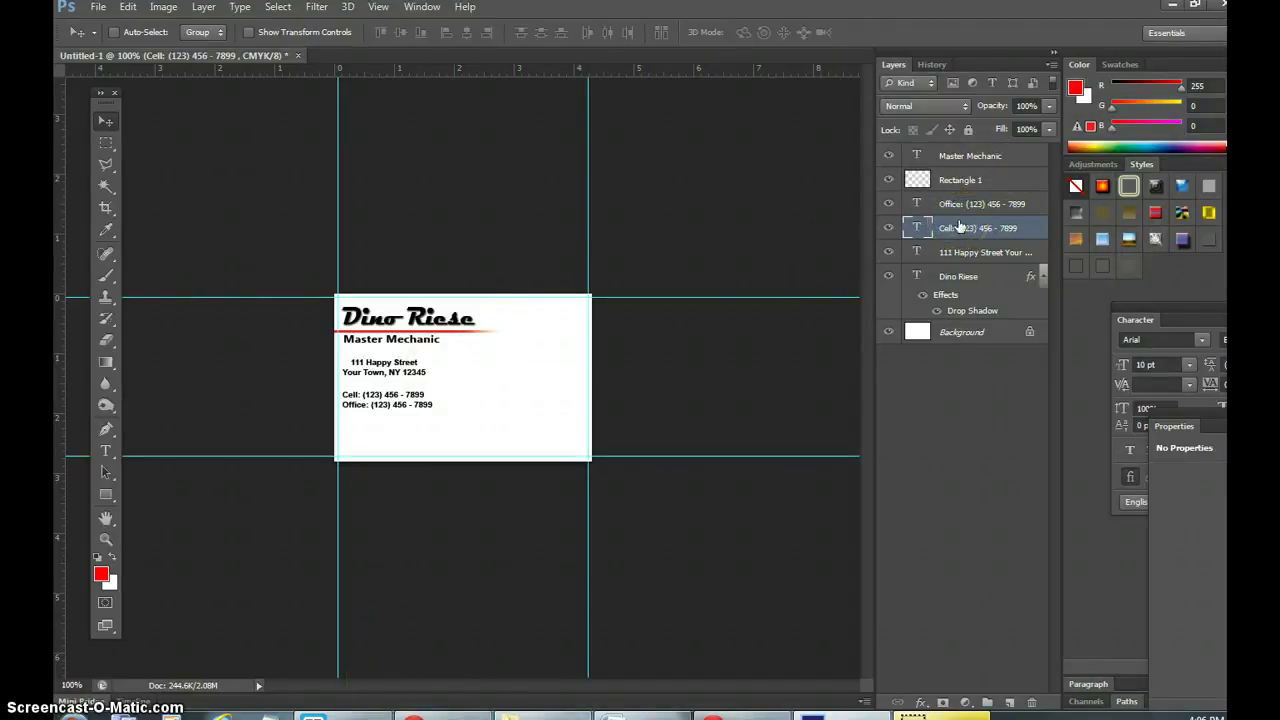
# Duplicate the cell phone line just below the office line and relabel the copy "E-Mail:".
pyautogui.moveTo(958, 228); pyautogui.dragTo(1010, 701)
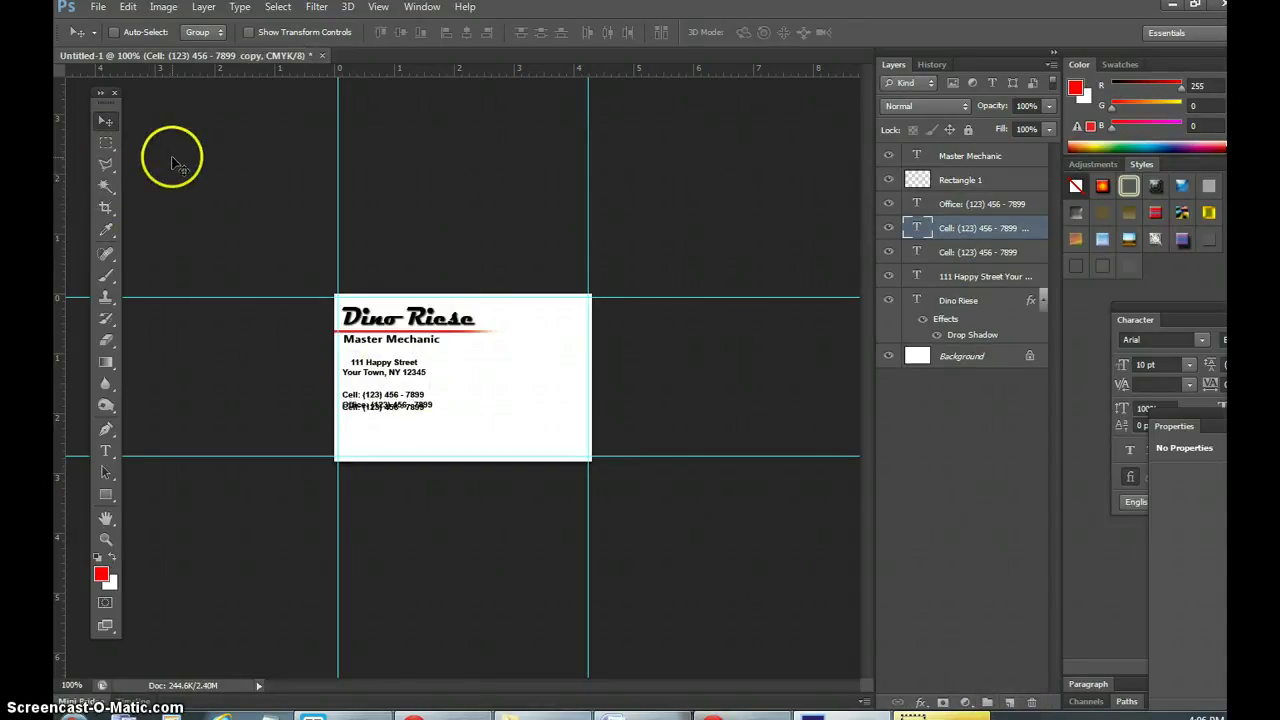
pyautogui.moveTo(423, 385); pyautogui.dragTo(420, 410)
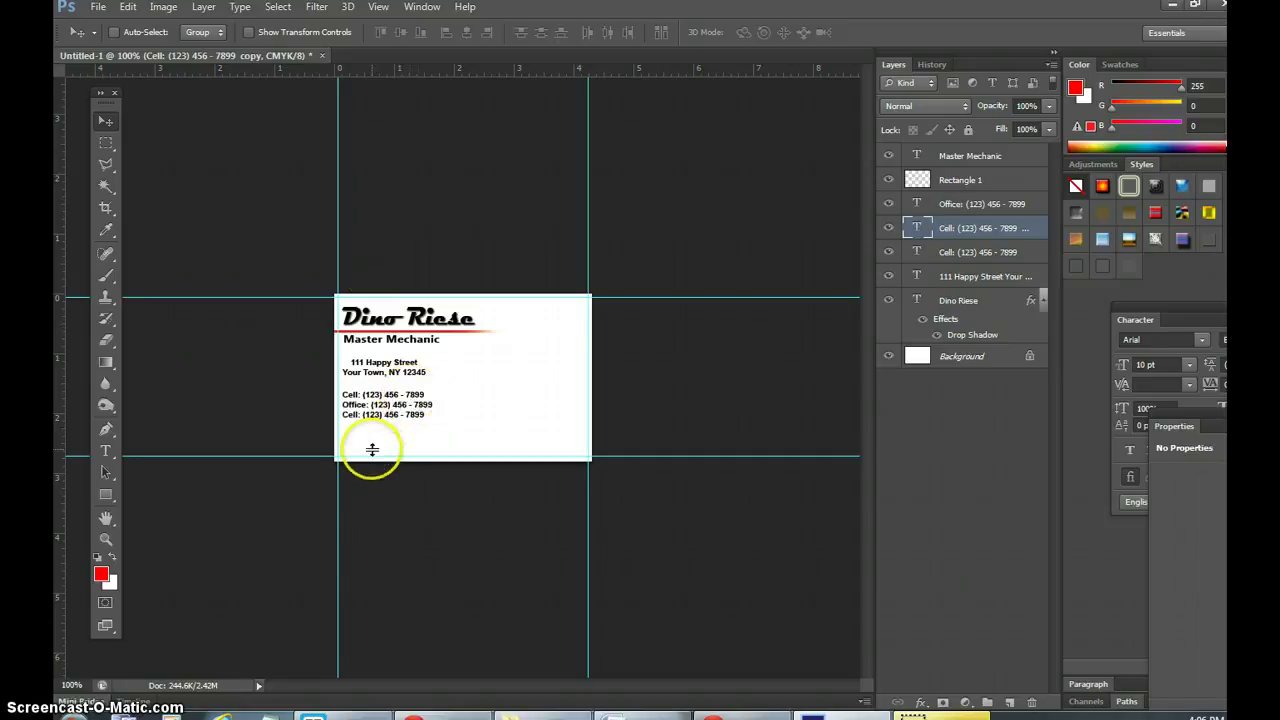
pyautogui.click(105, 451)
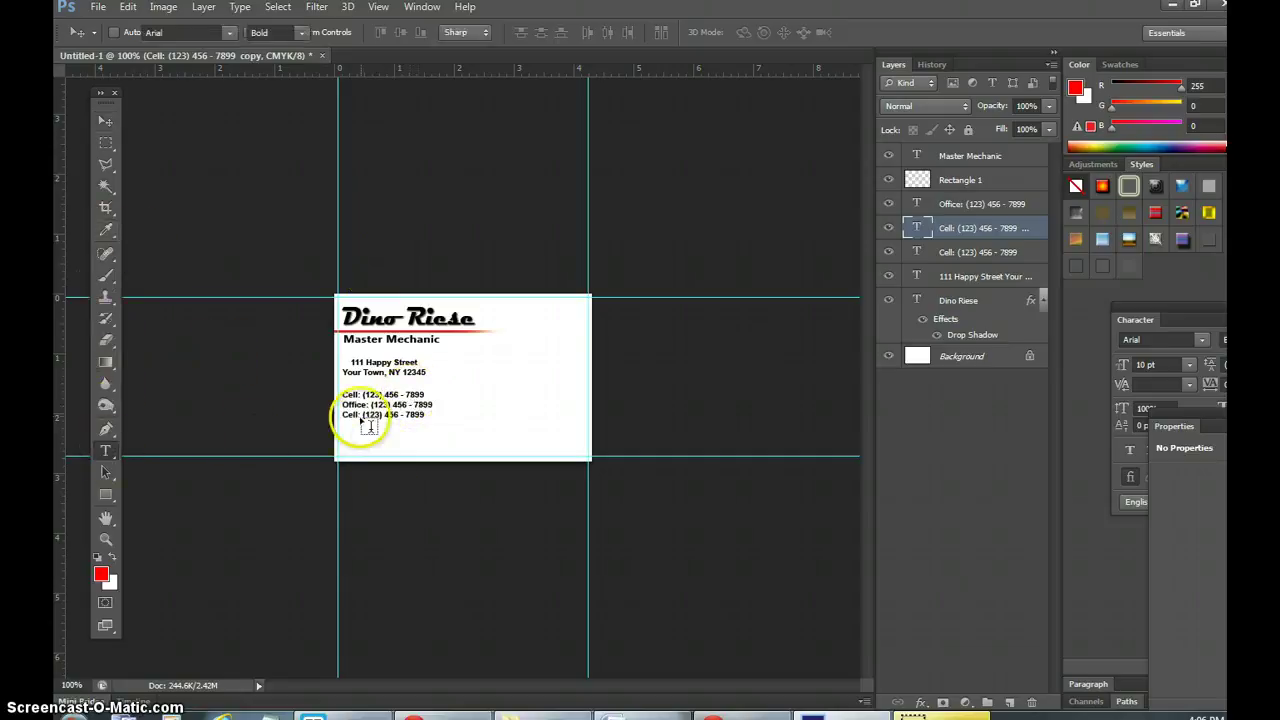
pyautogui.moveTo(358, 418); pyautogui.dragTo(334, 418)
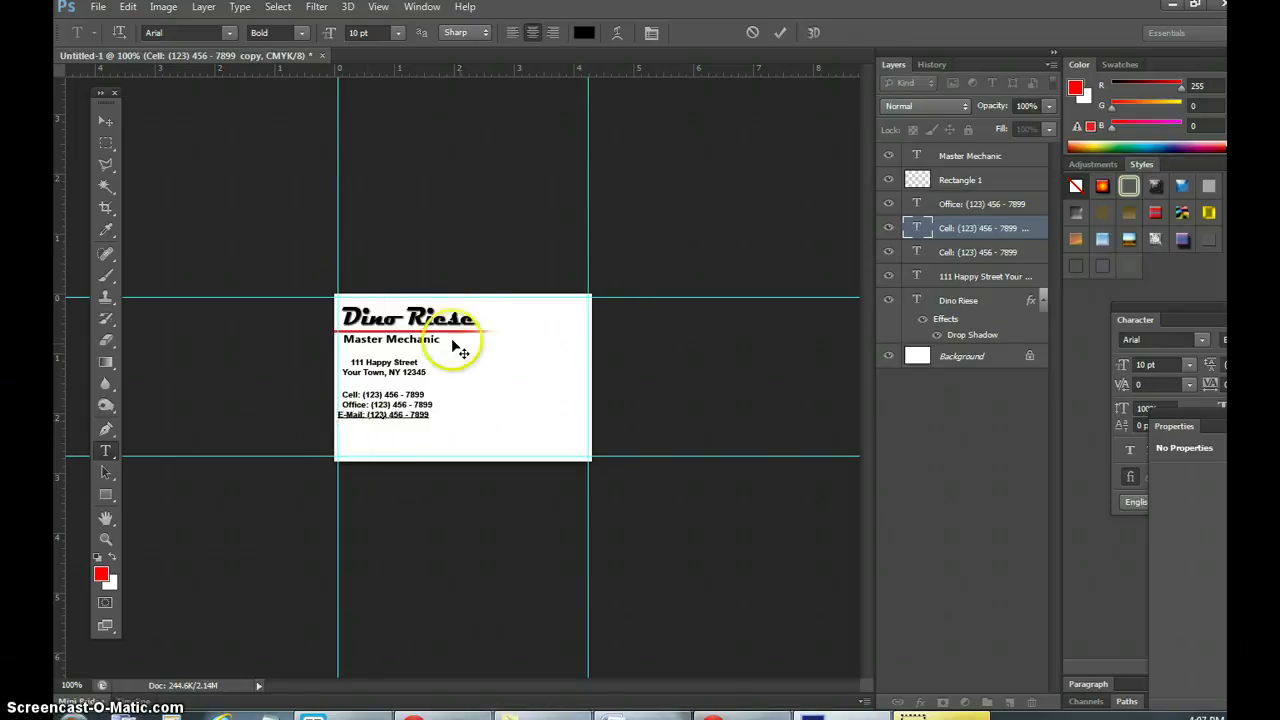
# Nudge the e-mail line right to align its left edge with the phone lines above.
pyautogui.click(105, 121)
pyautogui.press('Right')
pyautogui.press('Right')
pyautogui.press('Right')
pyautogui.press('Right')
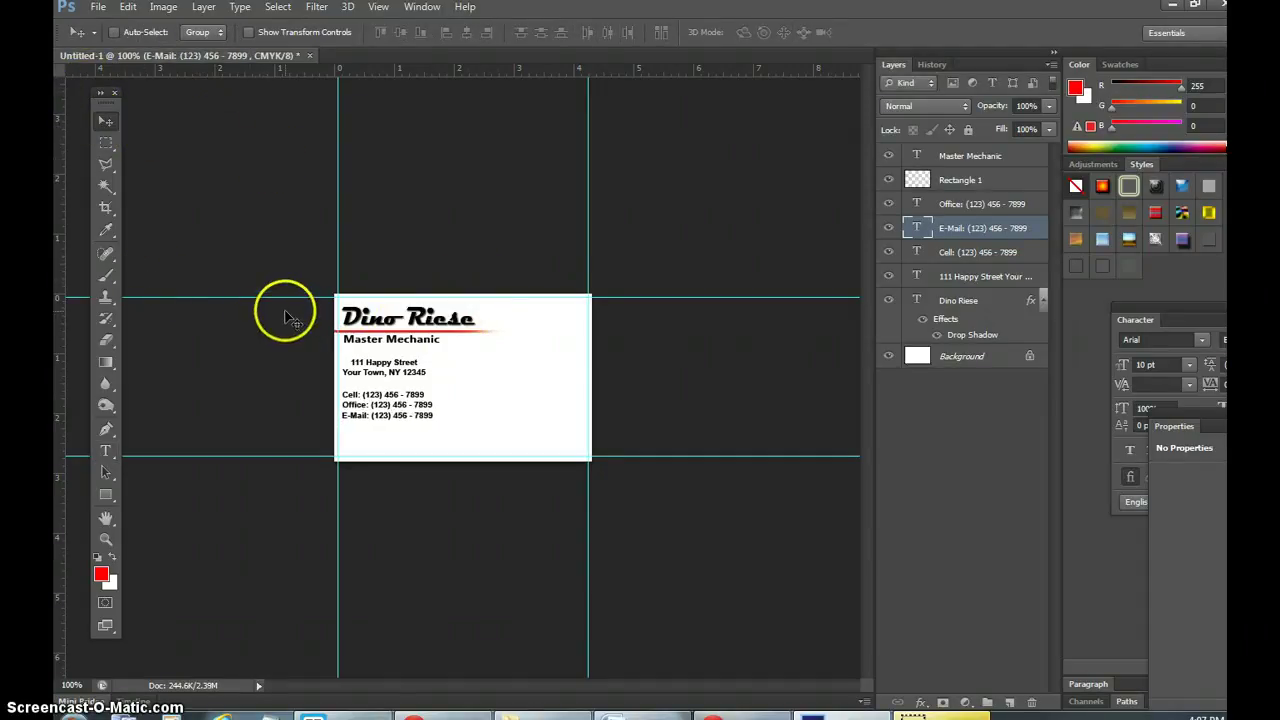
# Replace the phone number on the "E-Mail:" line with the contact's e-mail address.
pyautogui.click(105, 451)
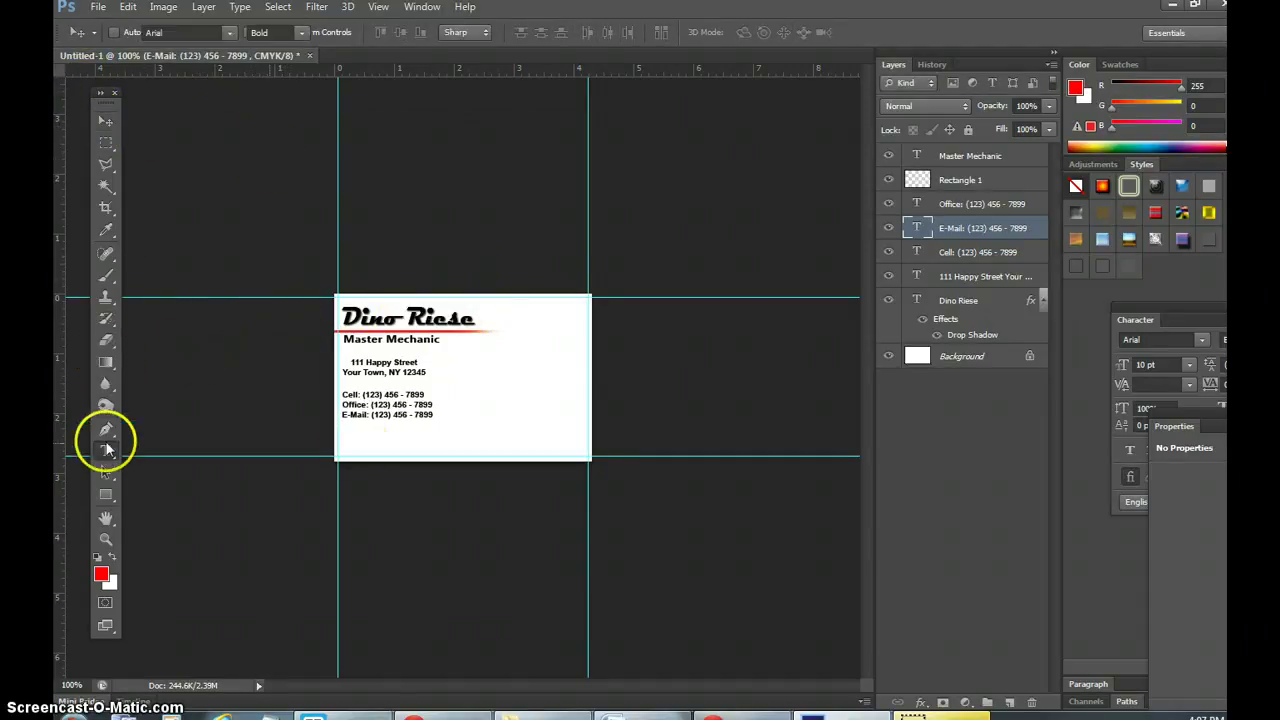
pyautogui.moveTo(434, 414); pyautogui.dragTo(352, 415)
pyautogui.moveTo(432, 414)
pyautogui.mouseDown()
pyautogui.moveTo(387, 423)
pyautogui.moveTo(519, 461)
pyautogui.mouseUp()
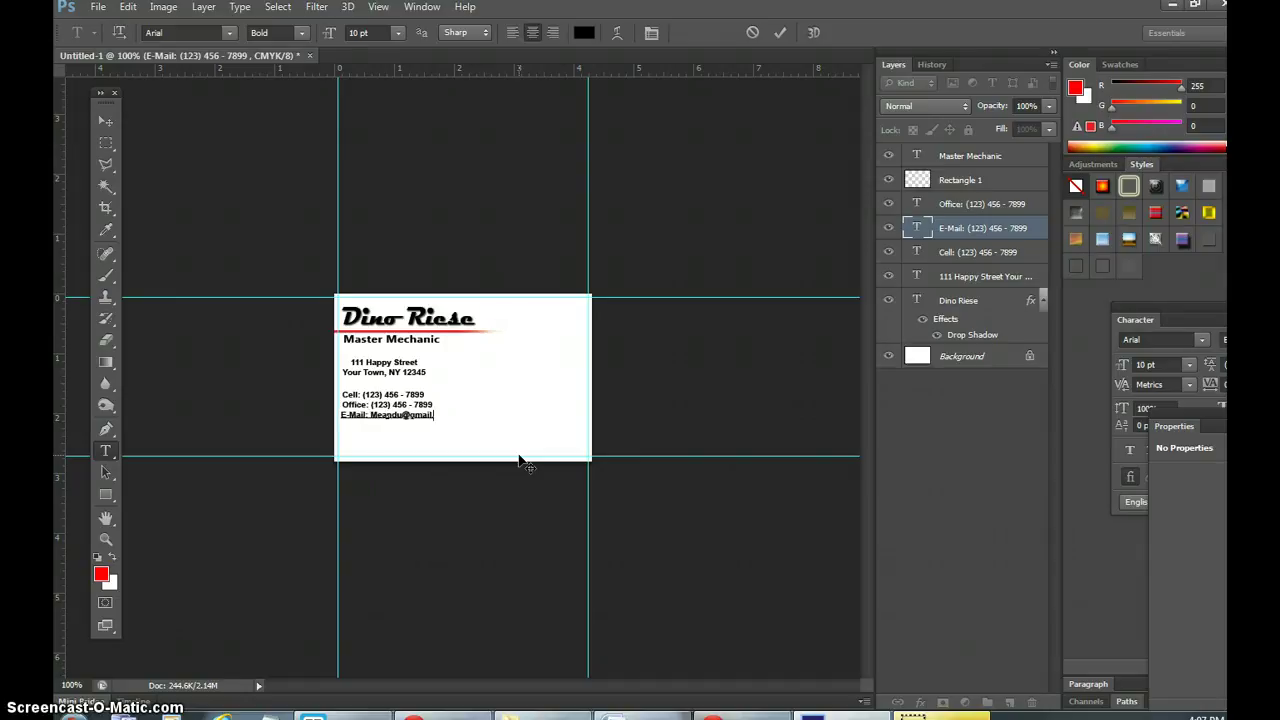
pyautogui.click(104, 119)
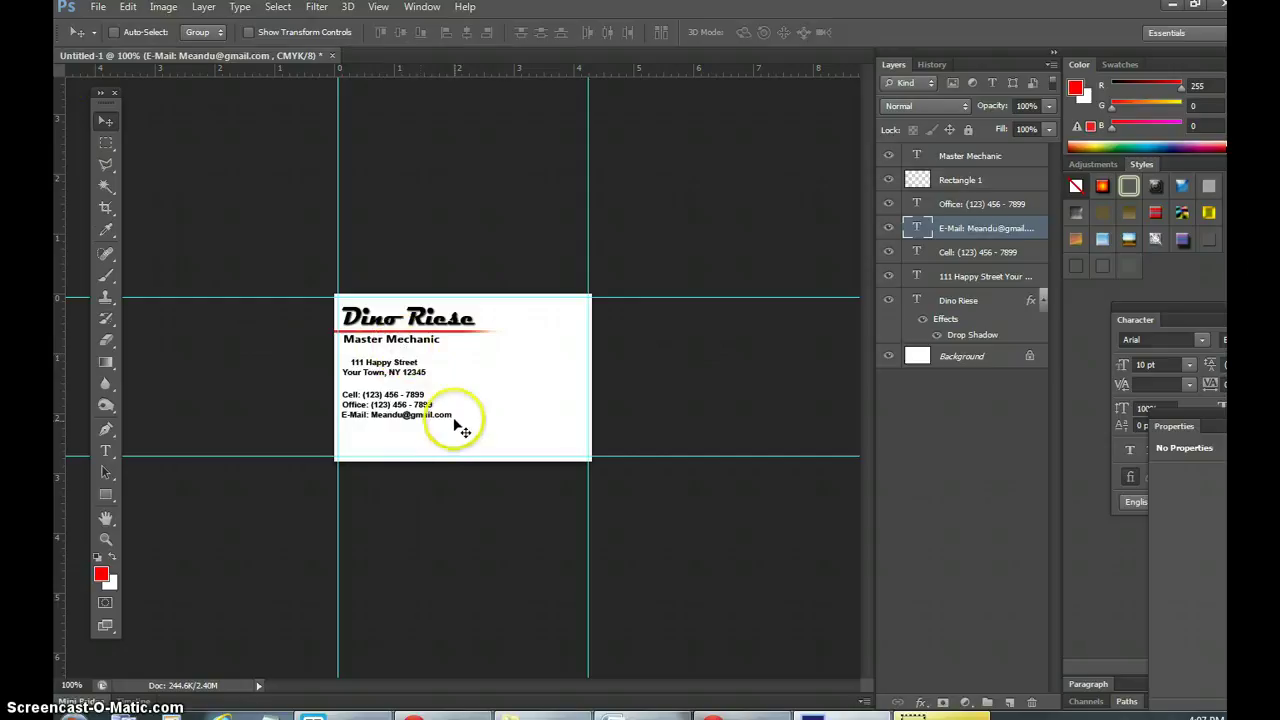
# Colour the e-mail address blue (001eff), leaving its "E-Mail:" label black.
pyautogui.click(105, 451)
pyautogui.click(452, 415)
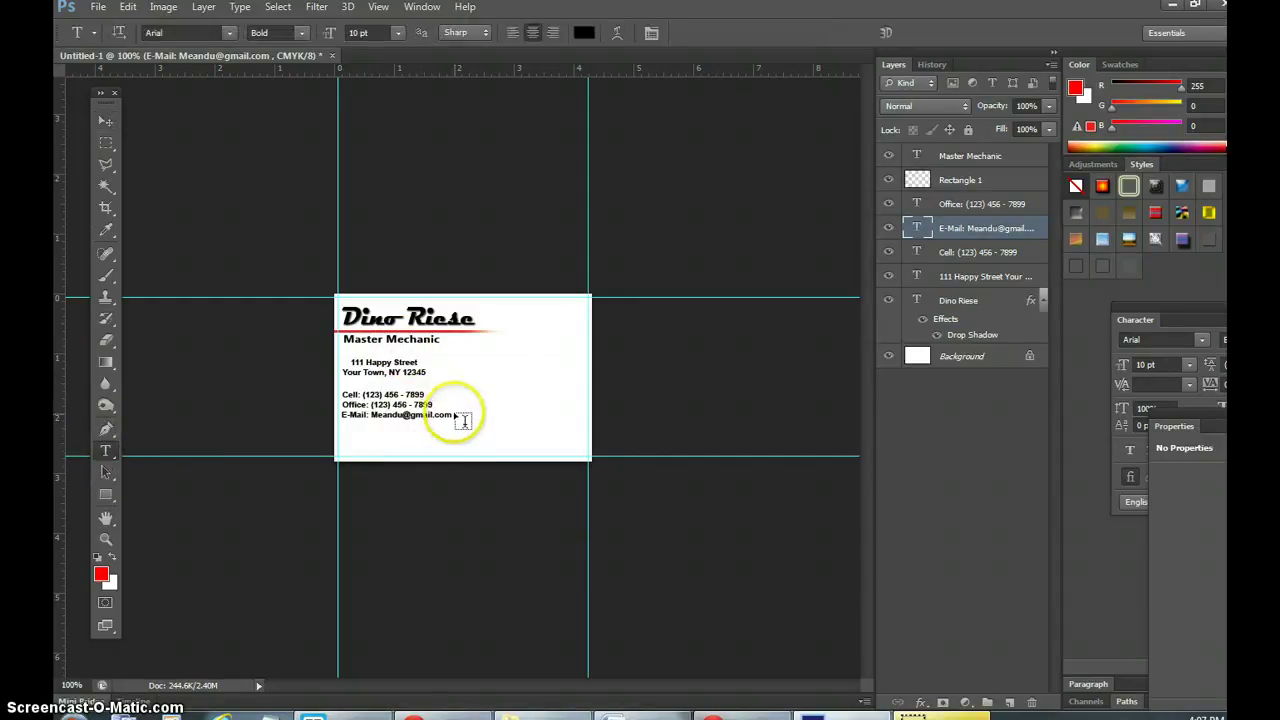
pyautogui.moveTo(455, 418); pyautogui.dragTo(371, 416)
pyautogui.click(101, 574)
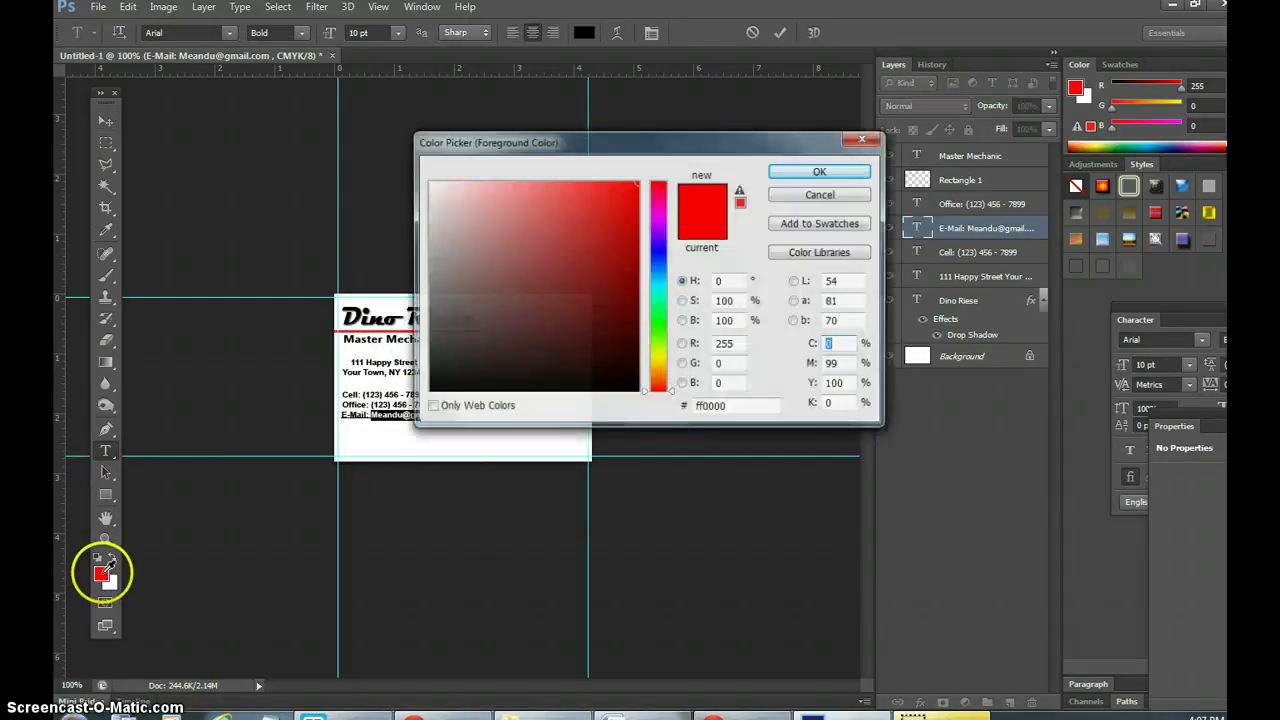
pyautogui.click(655, 255)
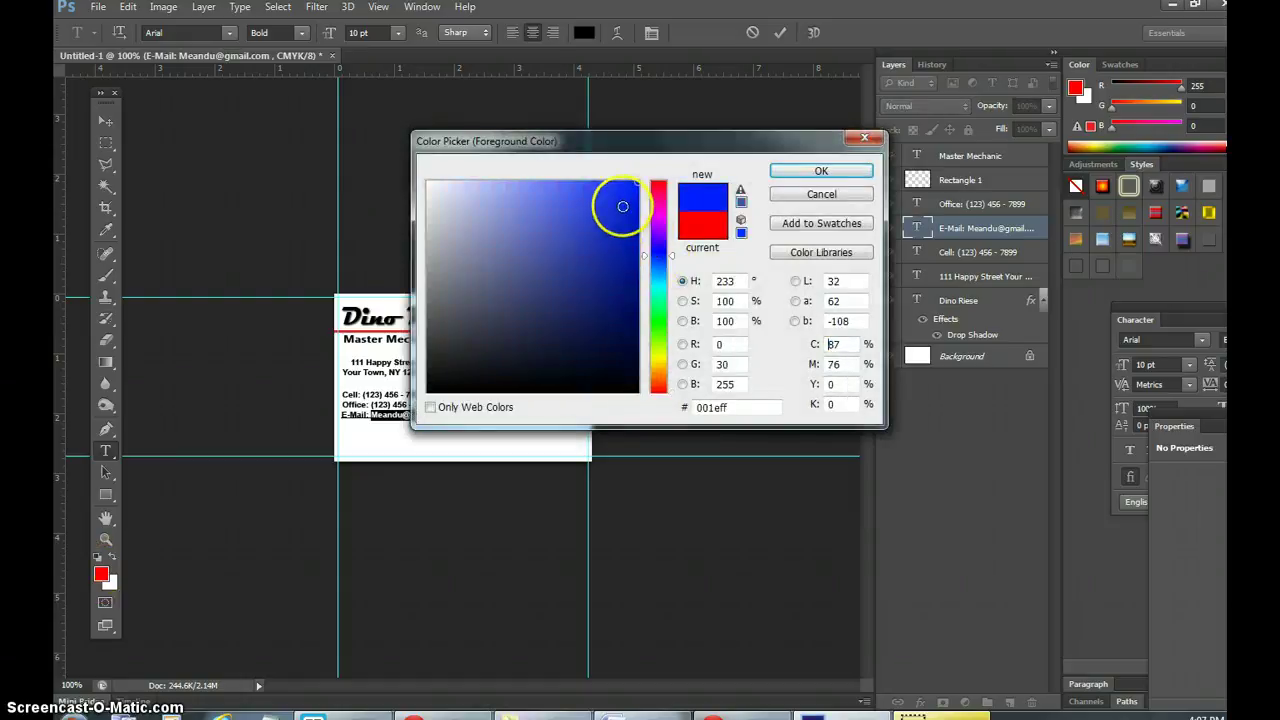
pyautogui.click(818, 170)
pyautogui.click(105, 120)
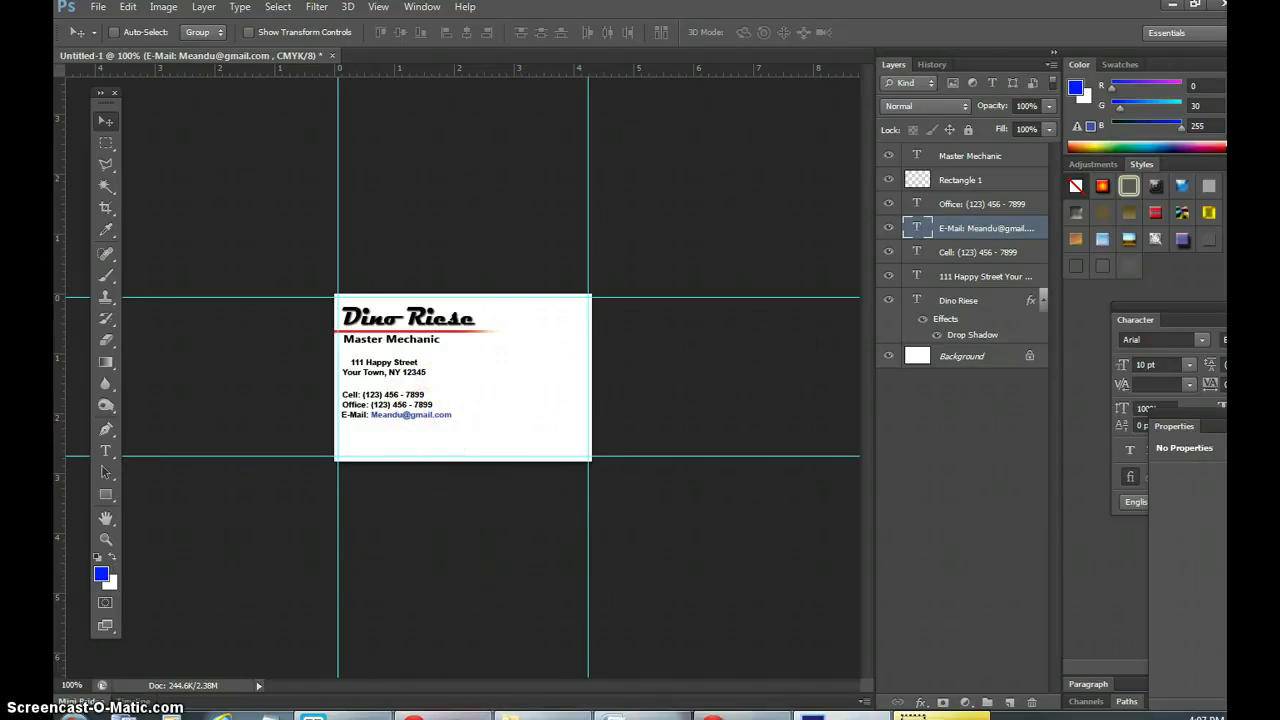
# After checking the reference card in the browser, duplicate the office phone line and move the copy near the card's bottom edge.
pyautogui.click(420, 714)
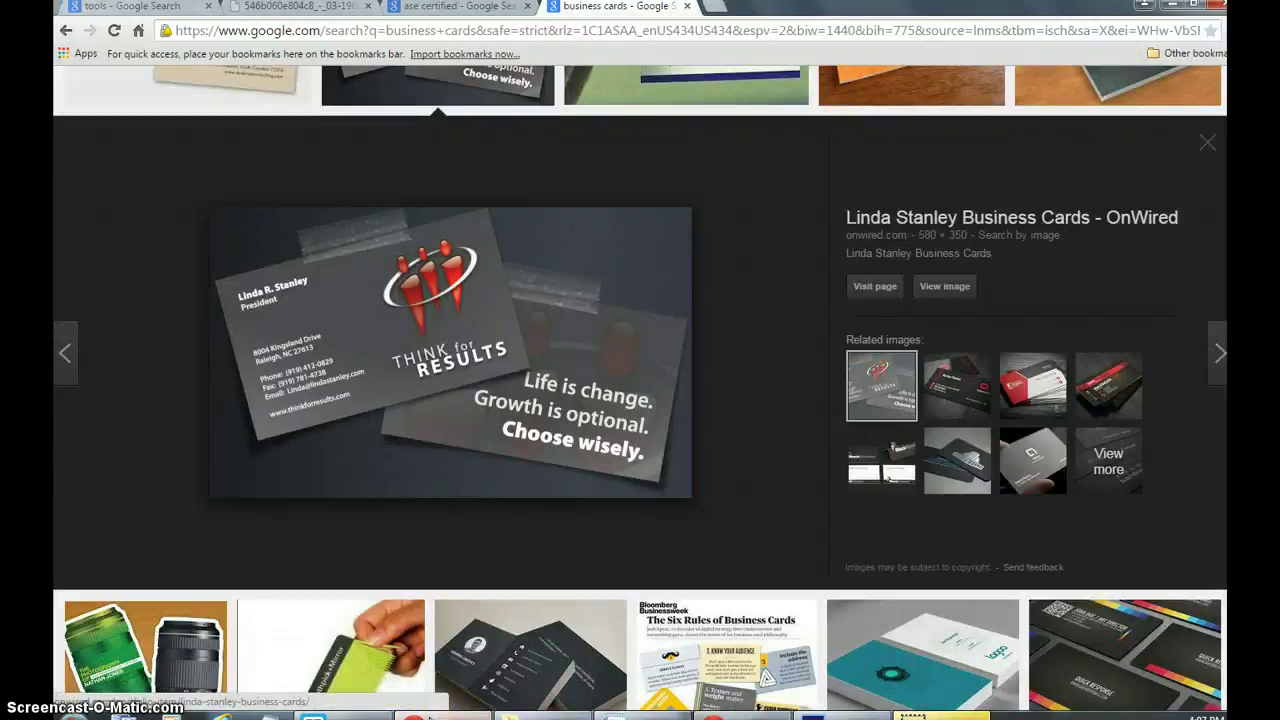
pyautogui.click(428, 716)
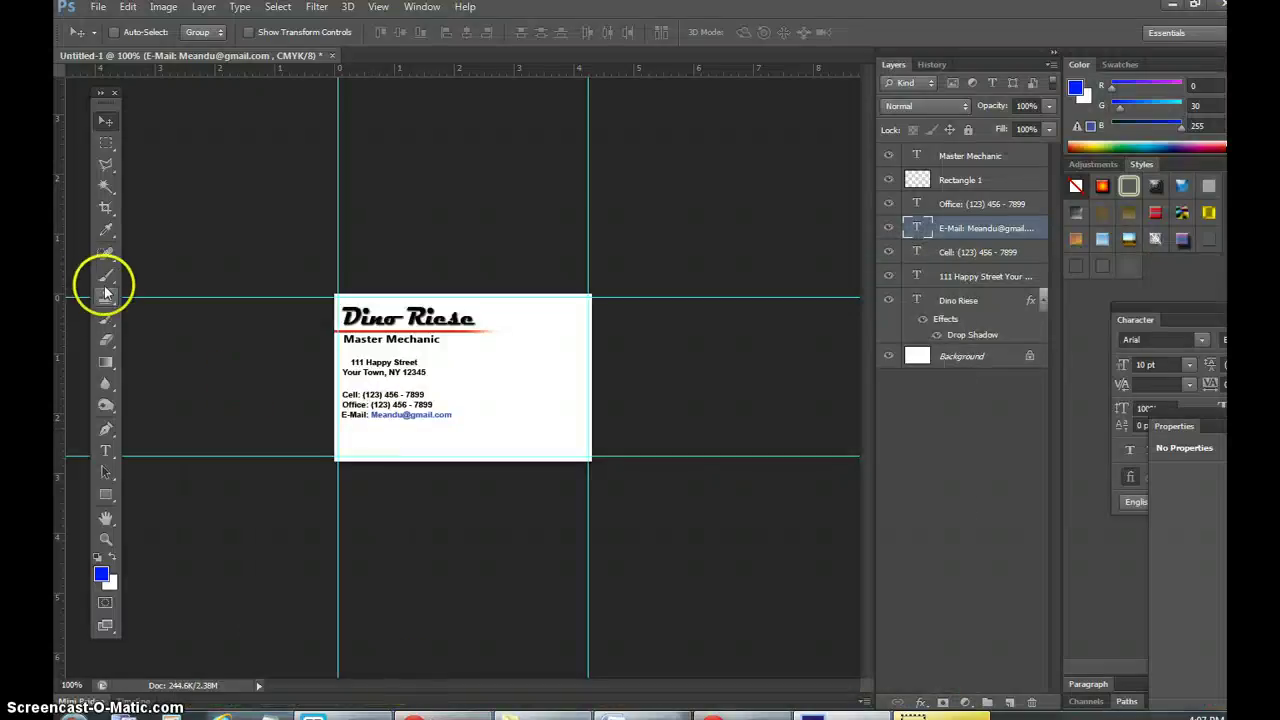
pyautogui.click(960, 205)
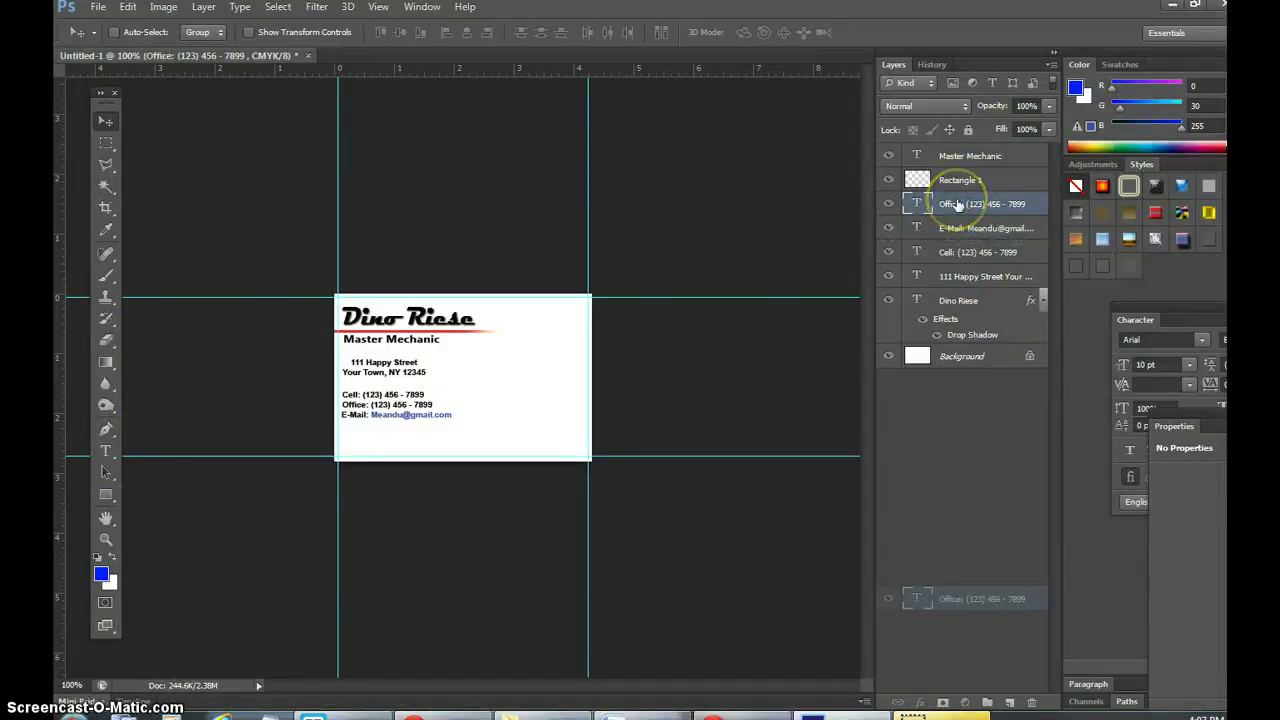
pyautogui.moveTo(958, 205); pyautogui.dragTo(1009, 702)
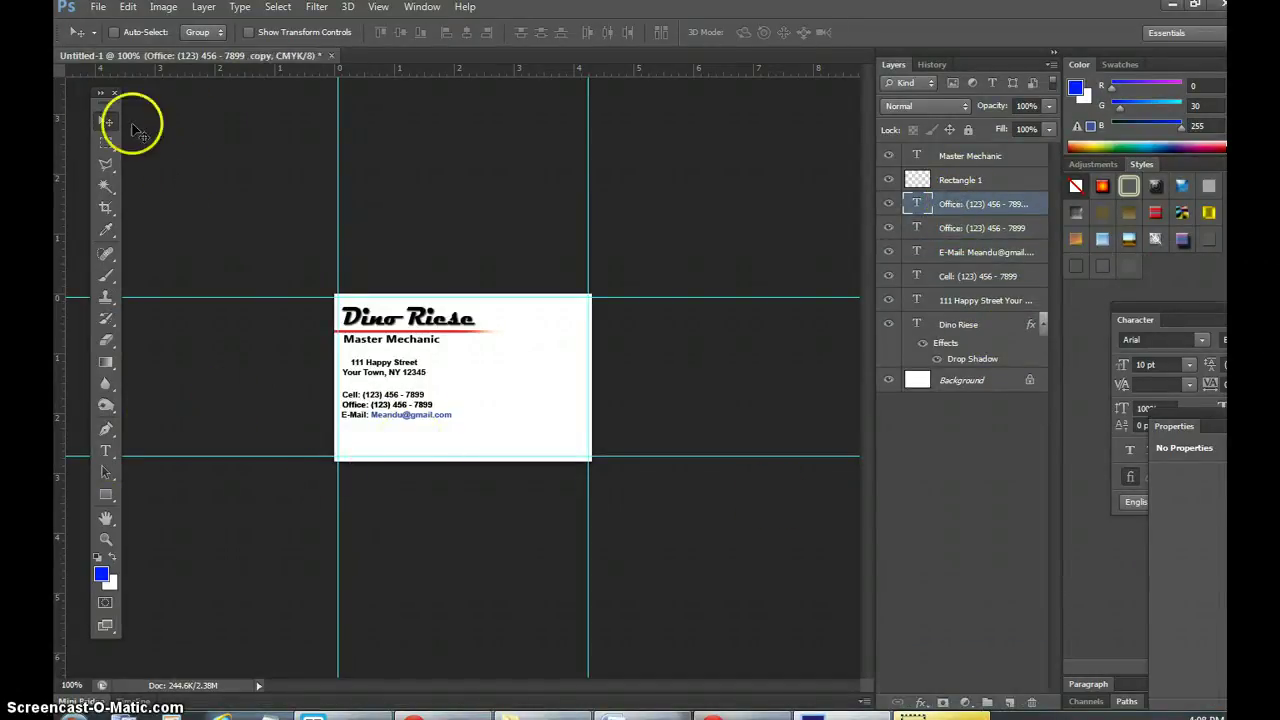
pyautogui.moveTo(416, 392); pyautogui.dragTo(419, 435)
# Replace the copied office line's text at the bottom of the card with the website address.
pyautogui.click(105, 450)
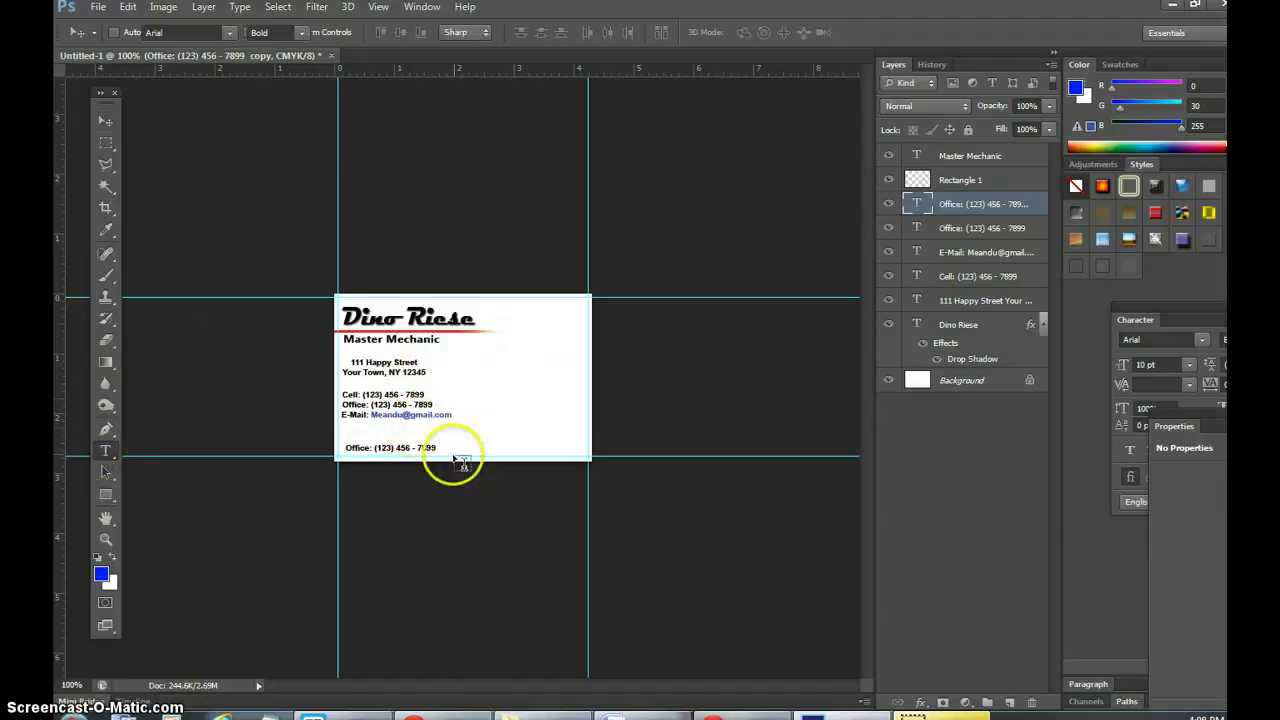
pyautogui.click(419, 447)
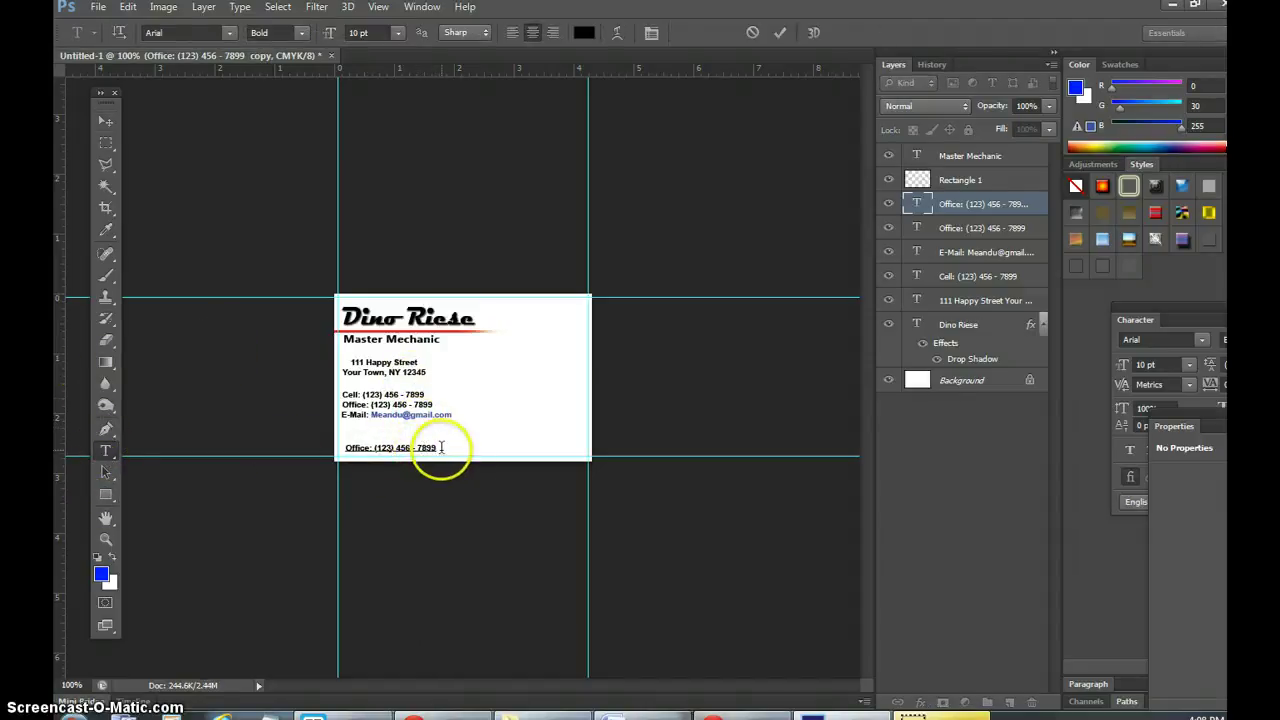
pyautogui.tripleClick(428, 447)
pyautogui.moveTo(428, 447); pyautogui.dragTo(317, 443)
pyautogui.write('www.DinoRiese.com')
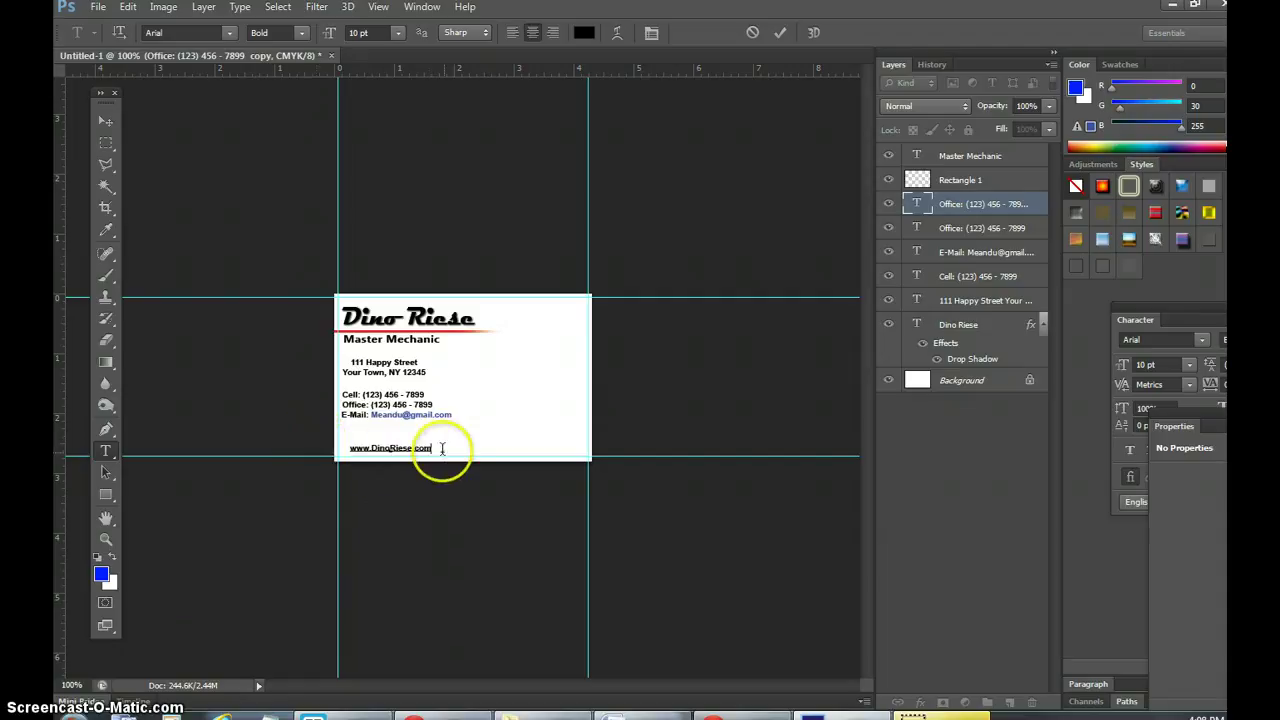
# Colour the whole website address with the same blue (001eff) as the e-mail address.
pyautogui.tripleClick(428, 457)
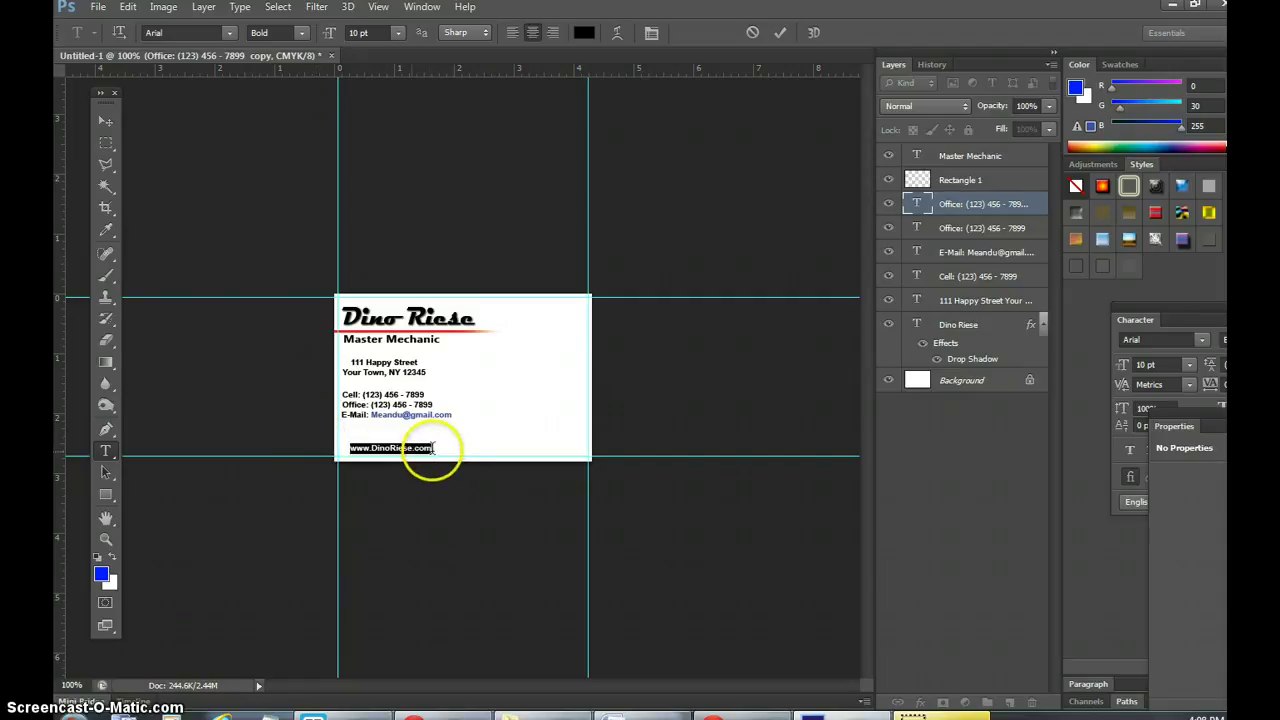
pyautogui.click(430, 457)
pyautogui.tripleClick(438, 450)
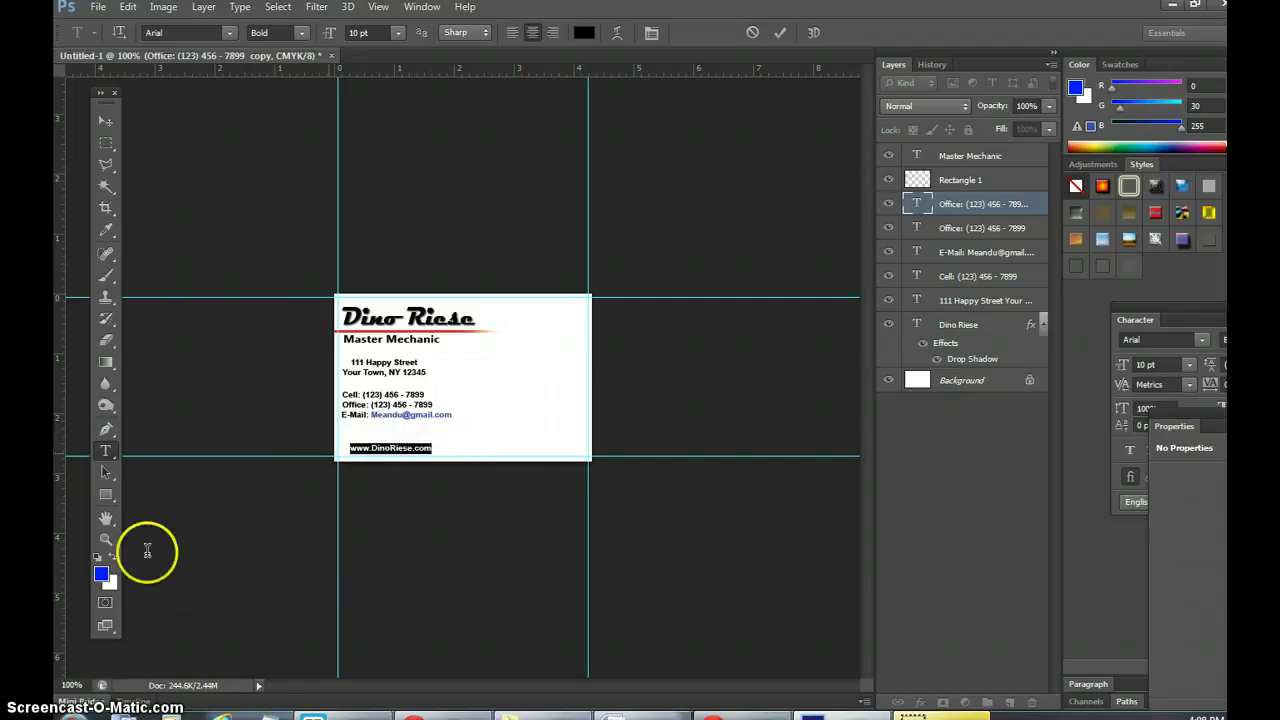
pyautogui.click(100, 575)
pyautogui.click(814, 168)
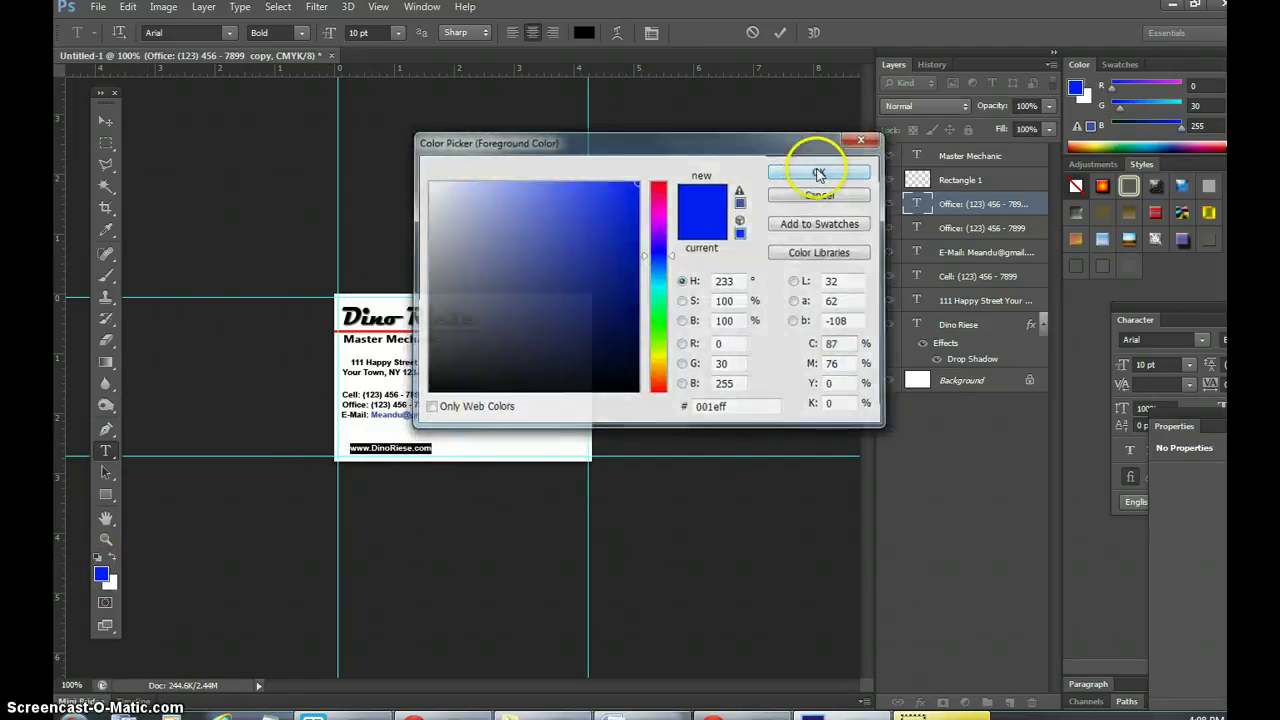
pyautogui.click(105, 119)
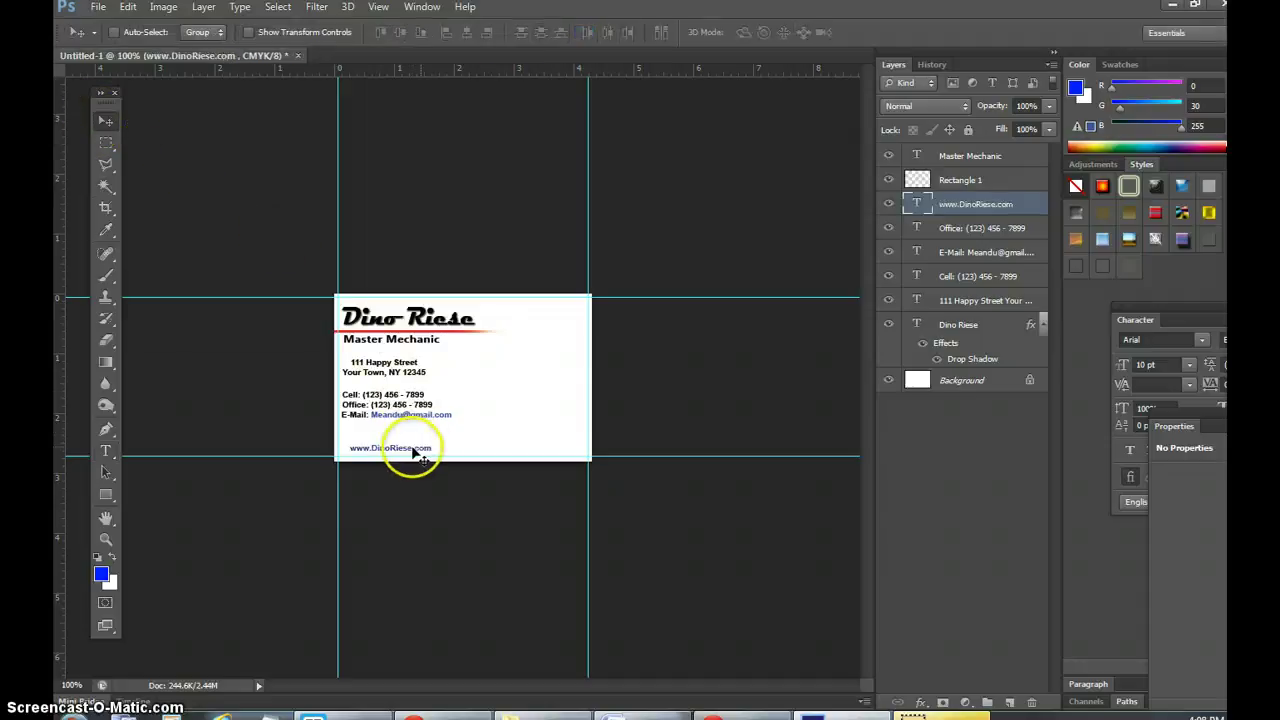
# Enlarge the website address to about 176% width and 111% height, and nudge it into line below the contact details.
pyautogui.click(128, 8)
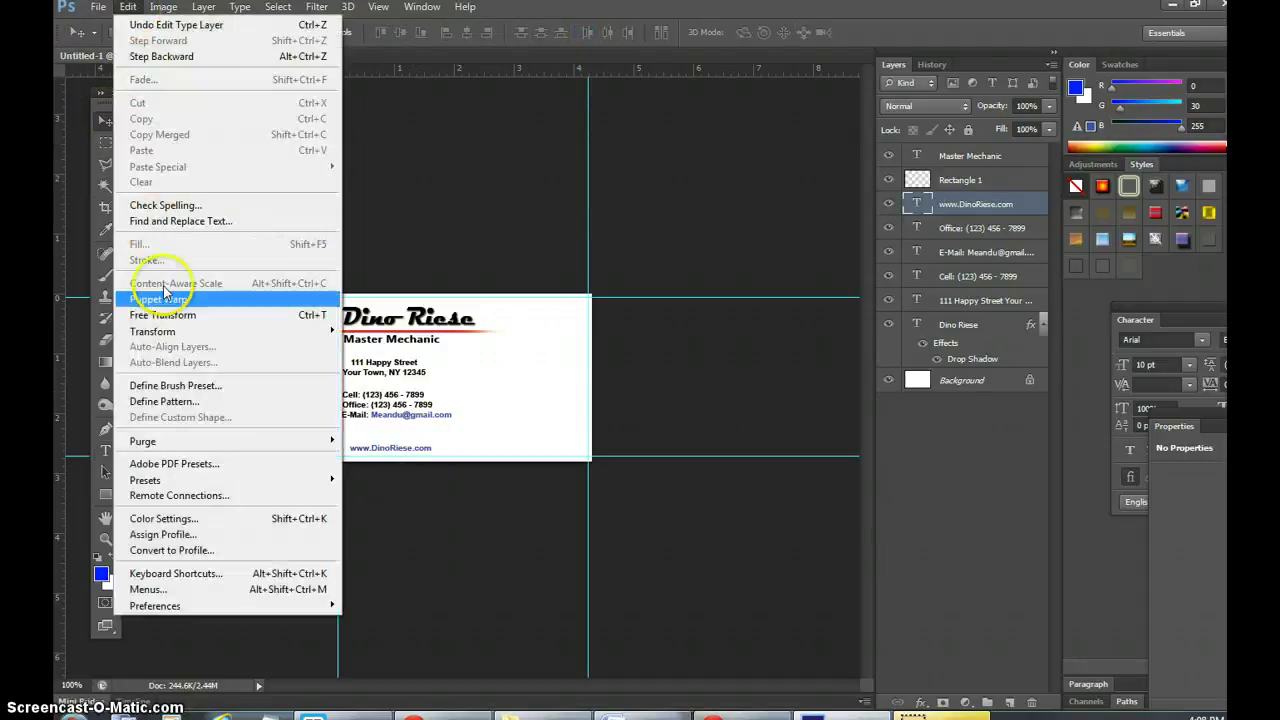
pyautogui.click(162, 315)
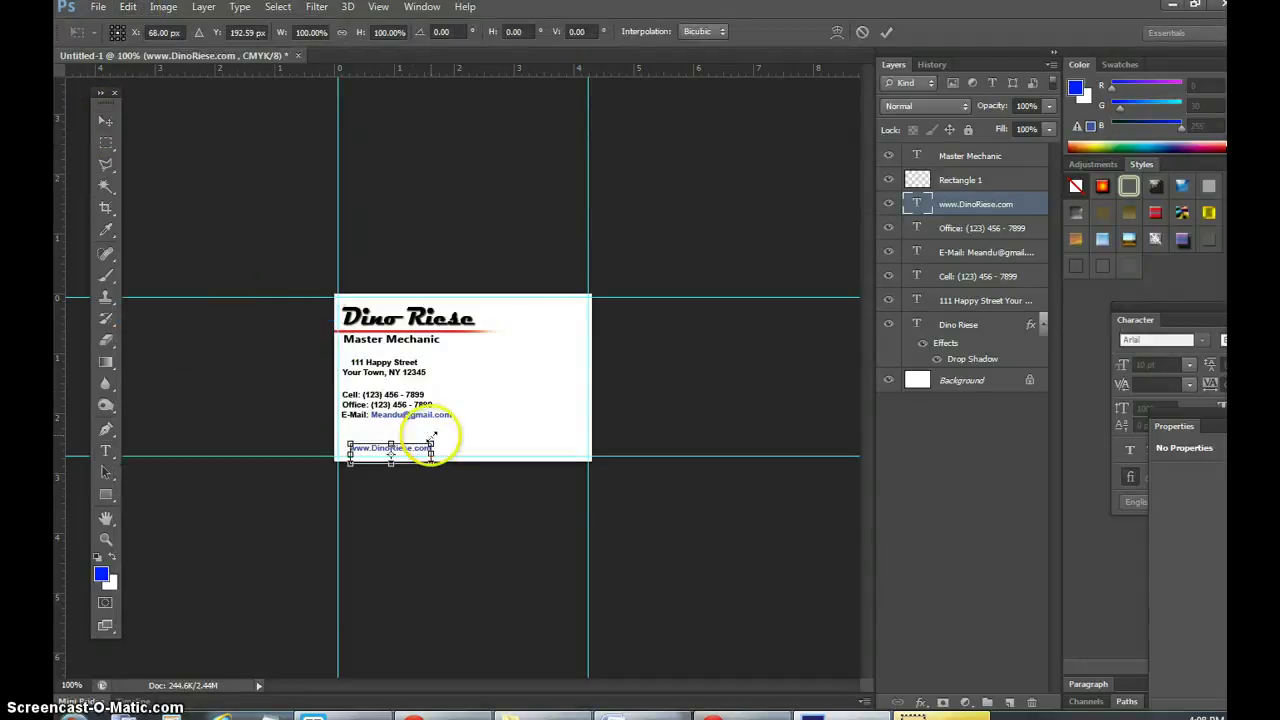
pyautogui.moveTo(431, 442); pyautogui.dragTo(489, 440)
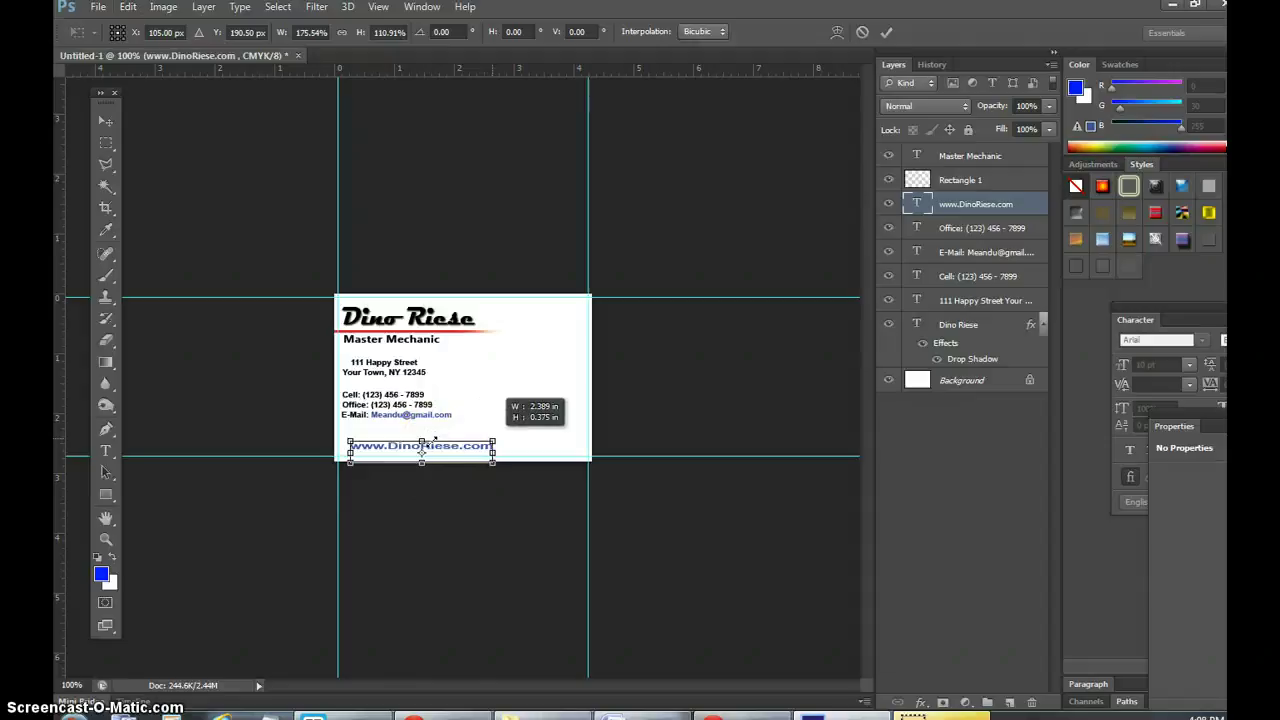
pyautogui.click(105, 120)
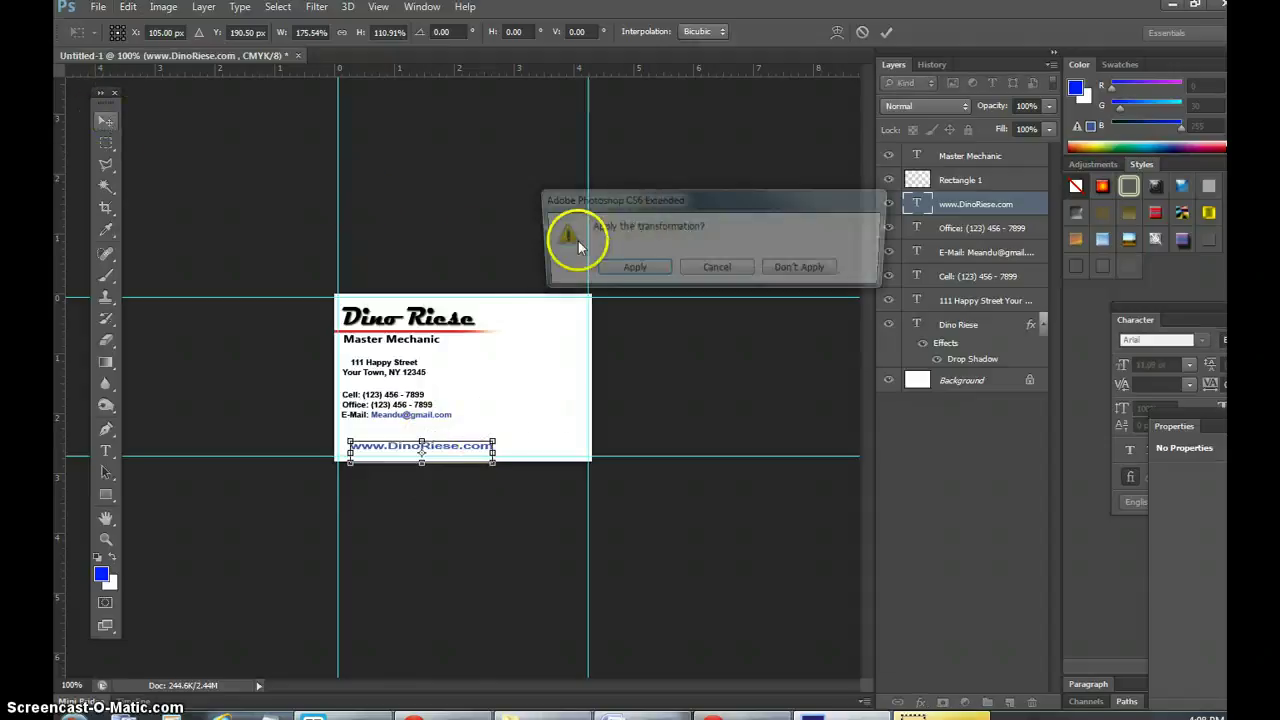
pyautogui.click(650, 271)
pyautogui.moveTo(455, 449); pyautogui.dragTo(451, 446)
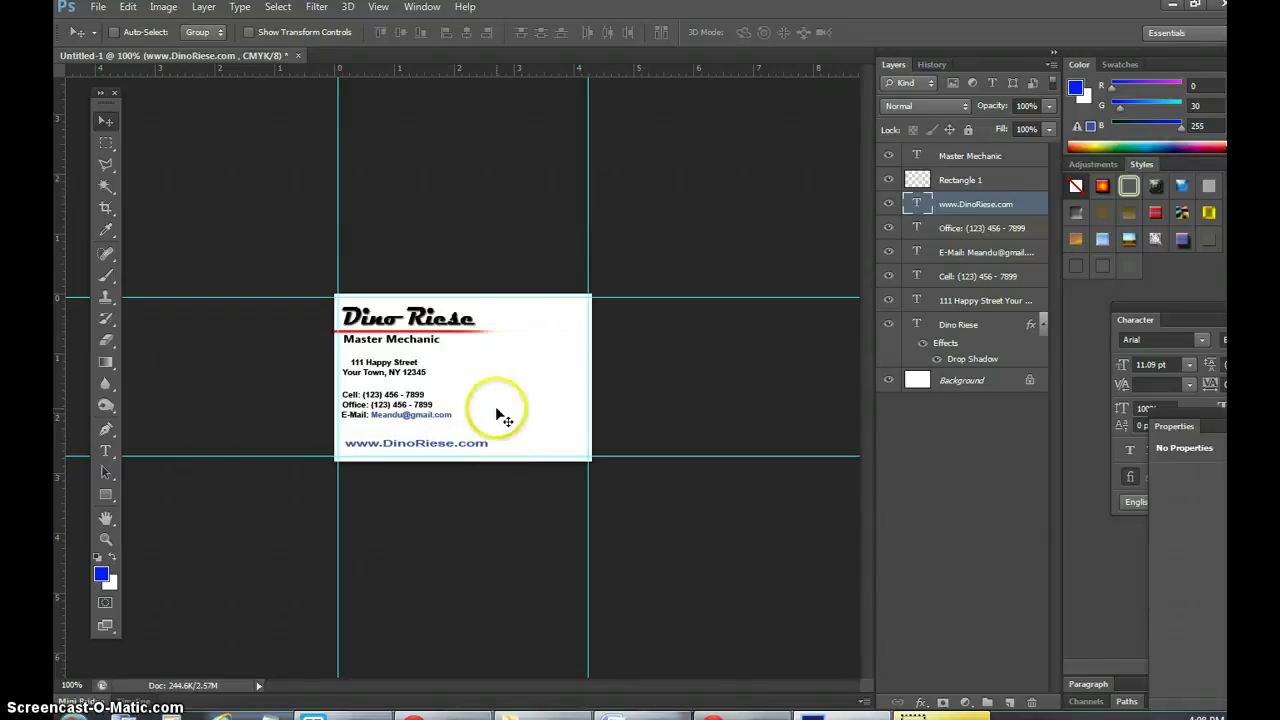
# After checking the reference card in the browser, add the text "Tender" and place it in the empty area beside the phone numbers.
pyautogui.click(444, 714)
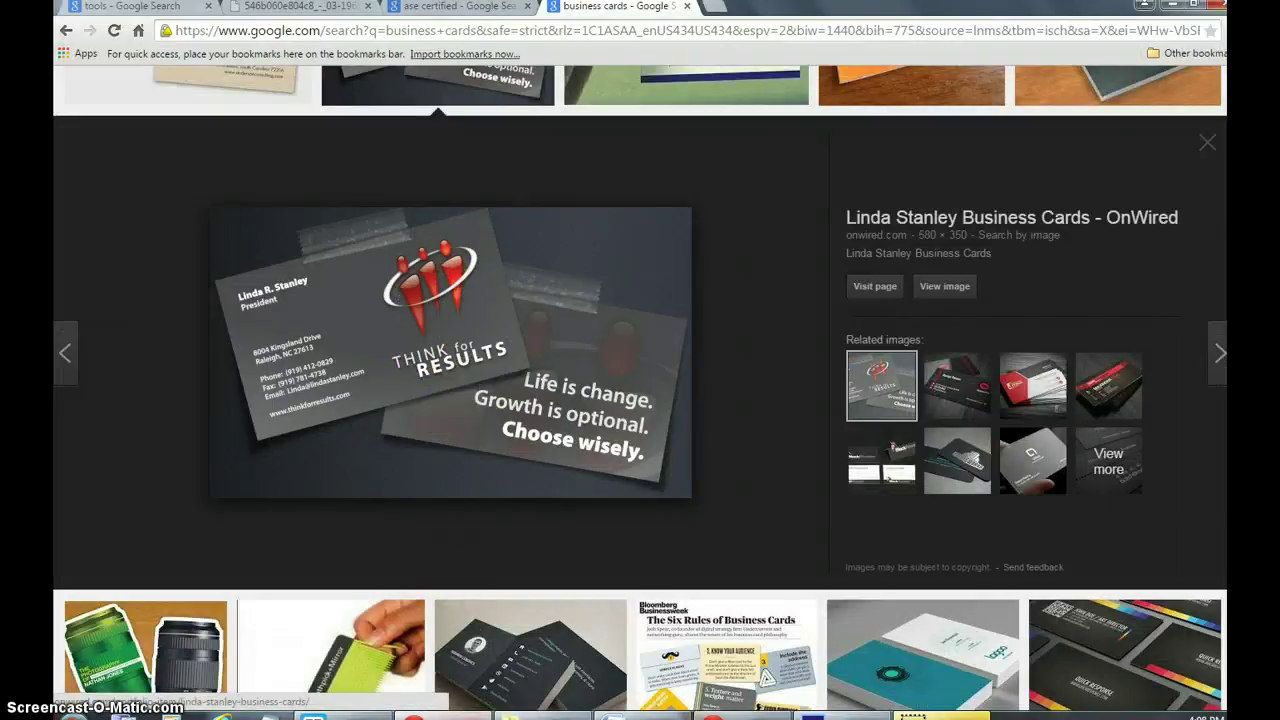
pyautogui.click(442, 714)
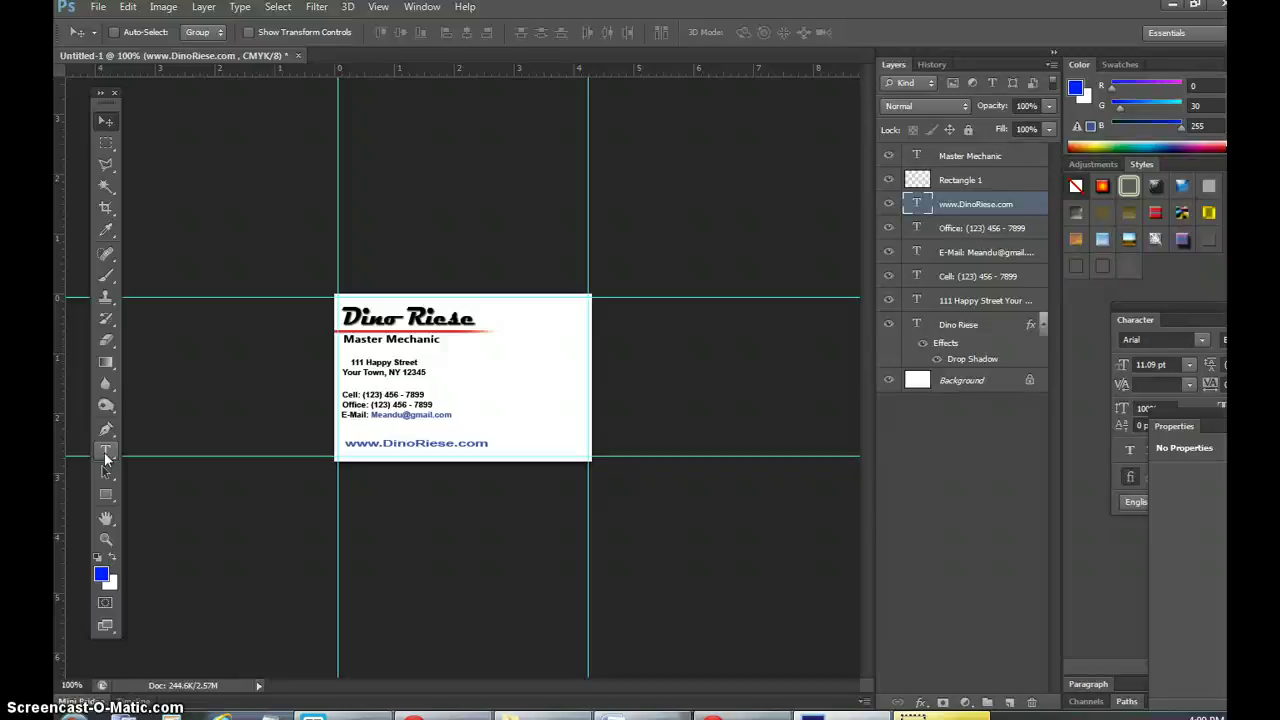
pyautogui.click(106, 452)
pyautogui.click(486, 378)
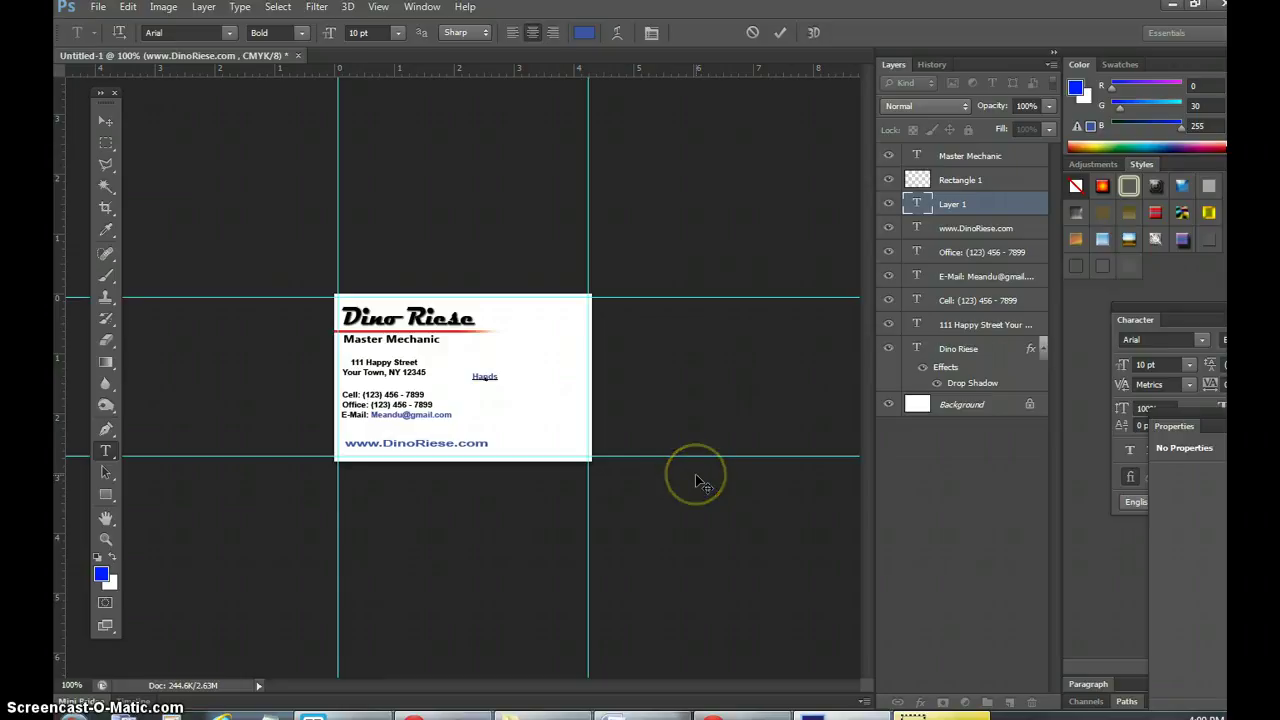
pyautogui.click(697, 481)
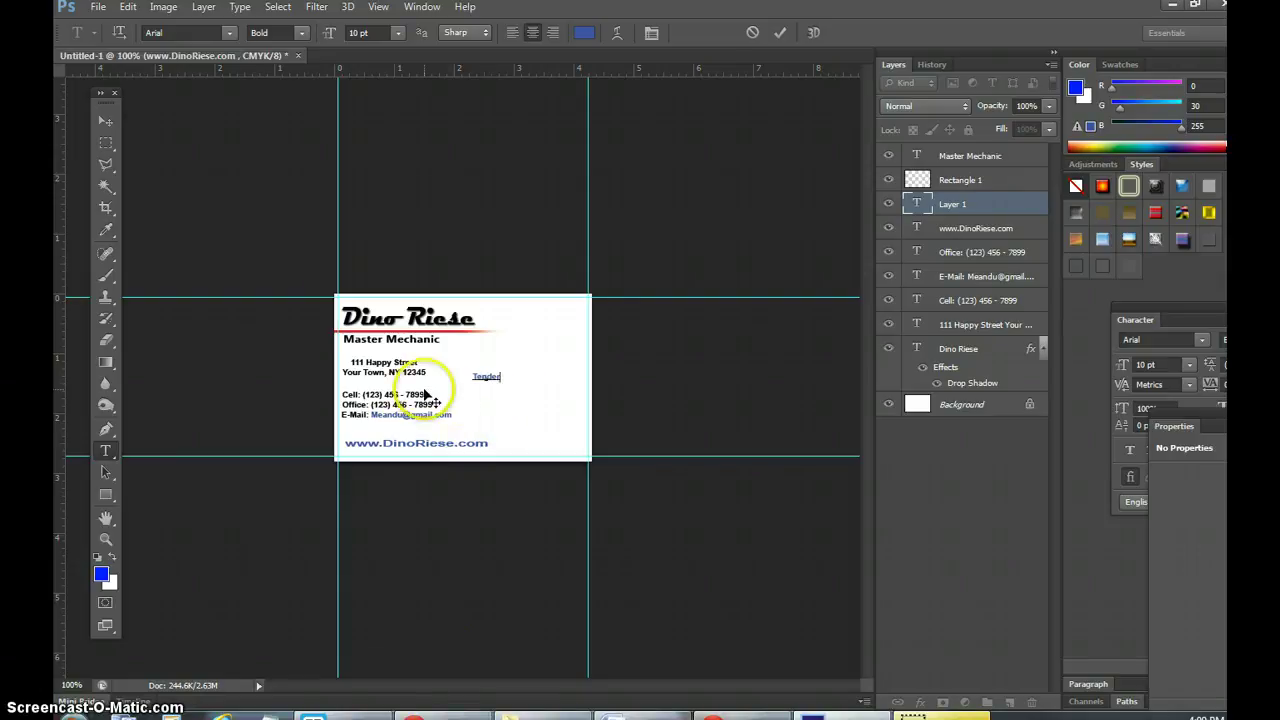
pyautogui.click(105, 120)
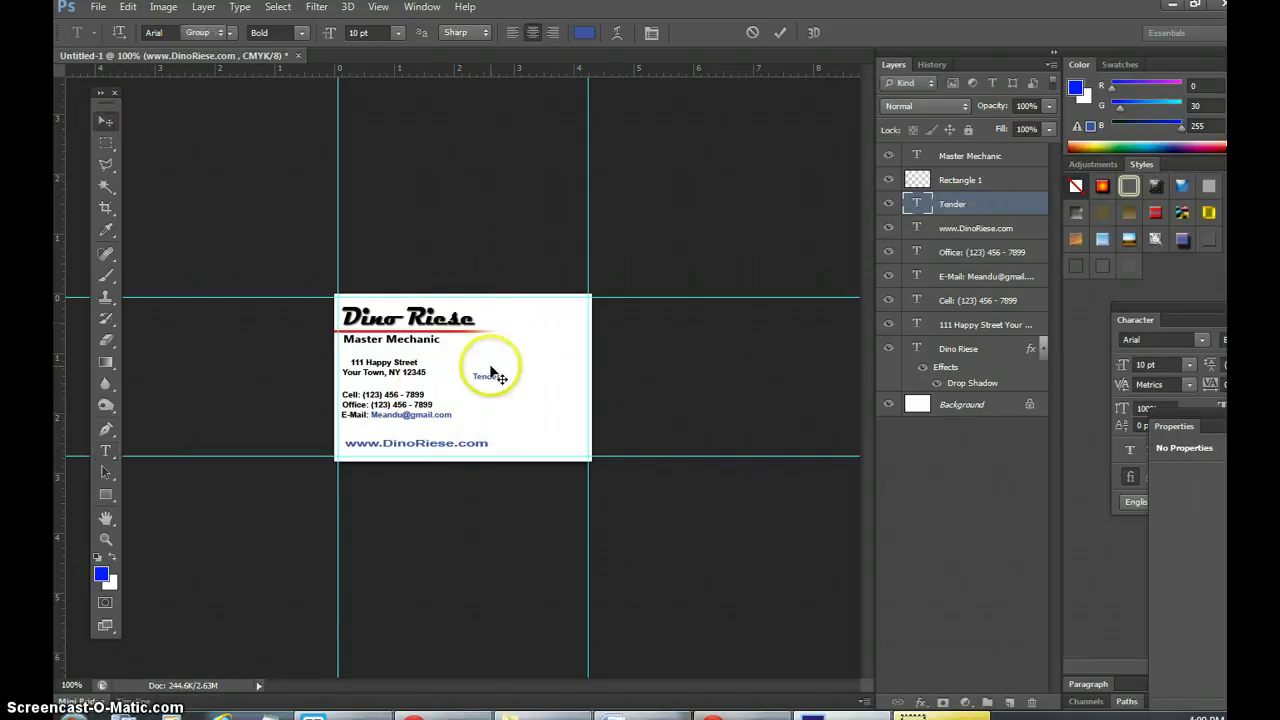
pyautogui.moveTo(490, 375); pyautogui.dragTo(516, 408)
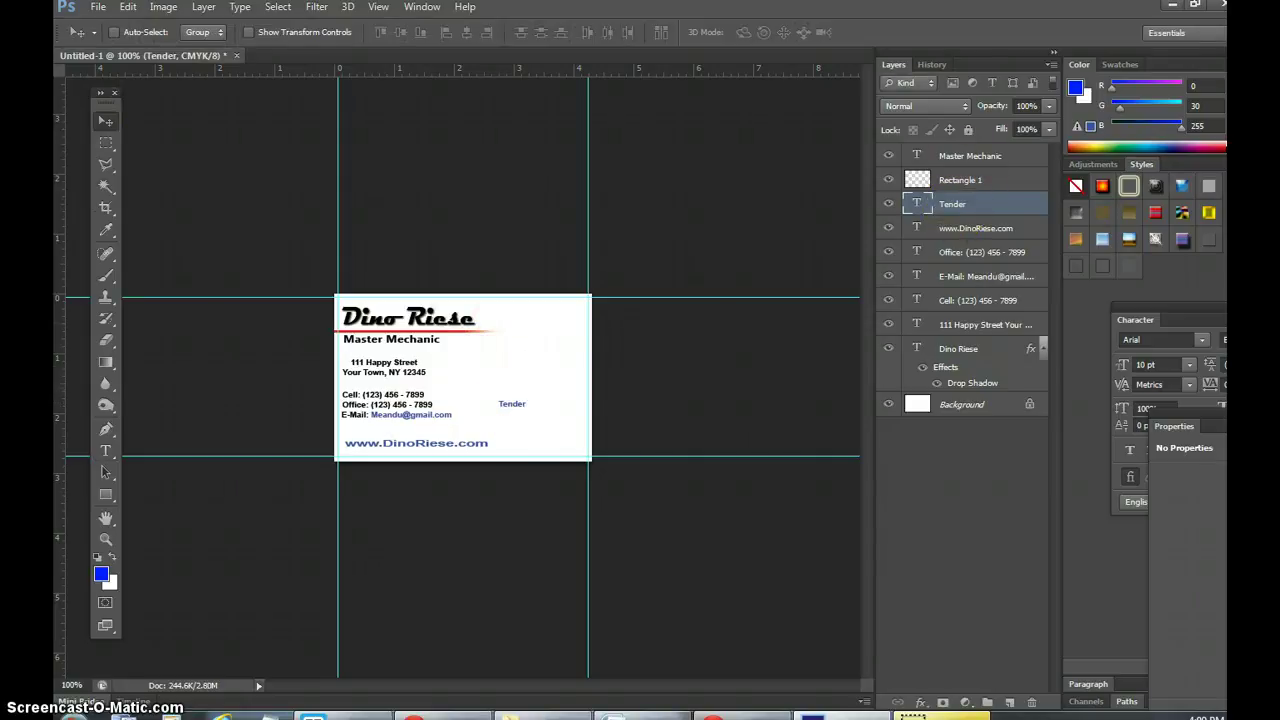
# Compare with the reference card in the browser again, then delete the "Tender" text layer.
pyautogui.hotkey('alt', 'Tab')
pyautogui.hotkey('alt', 'Tab')
pyautogui.click(416, 50)
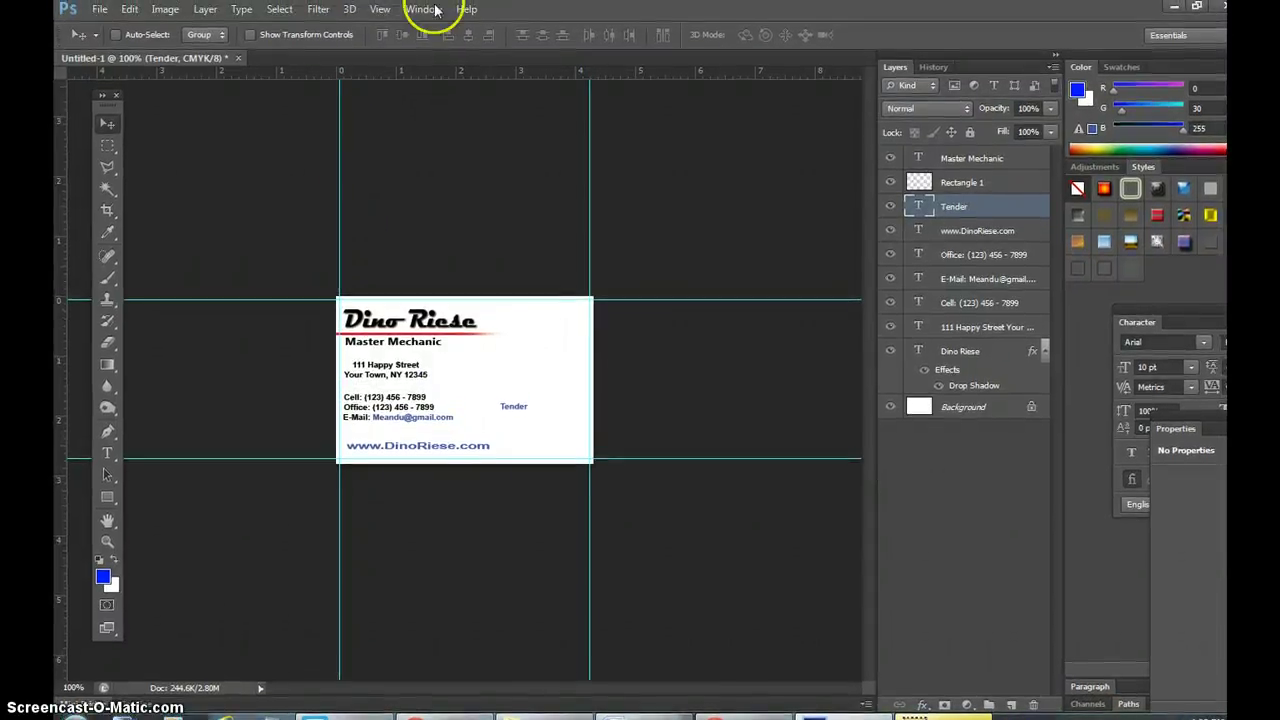
pyautogui.click(440, 705)
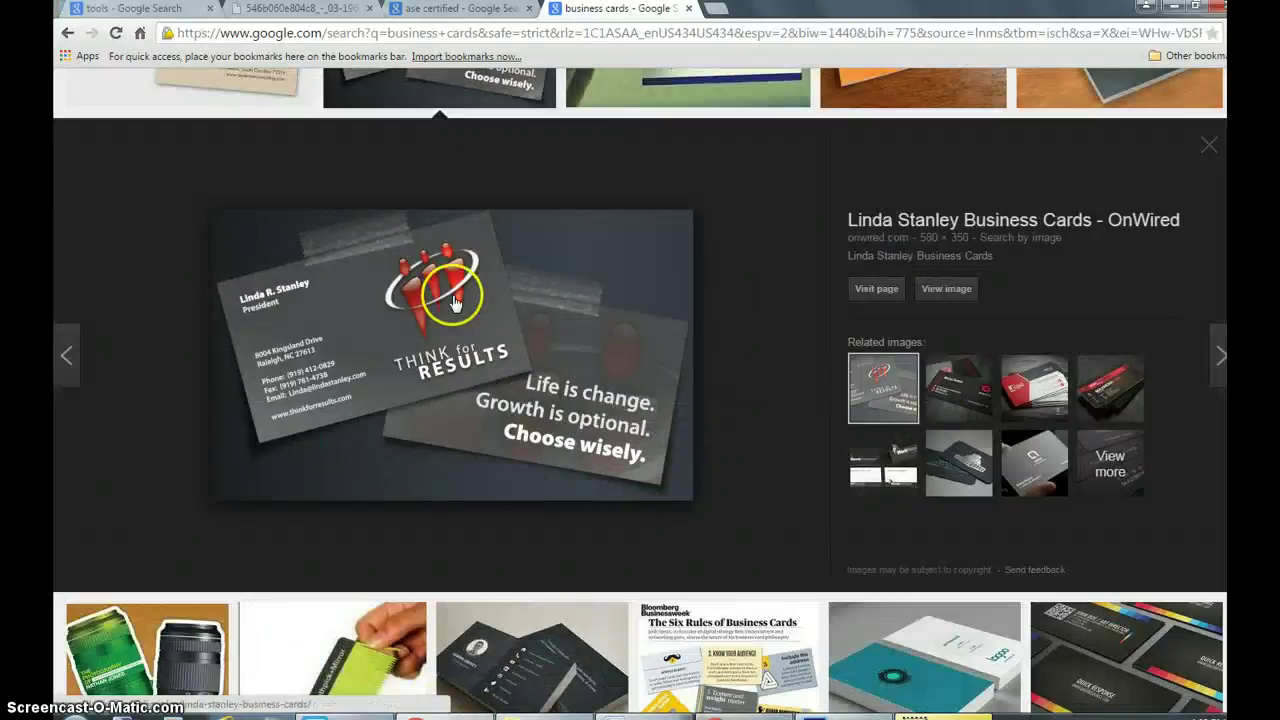
pyautogui.click(440, 705)
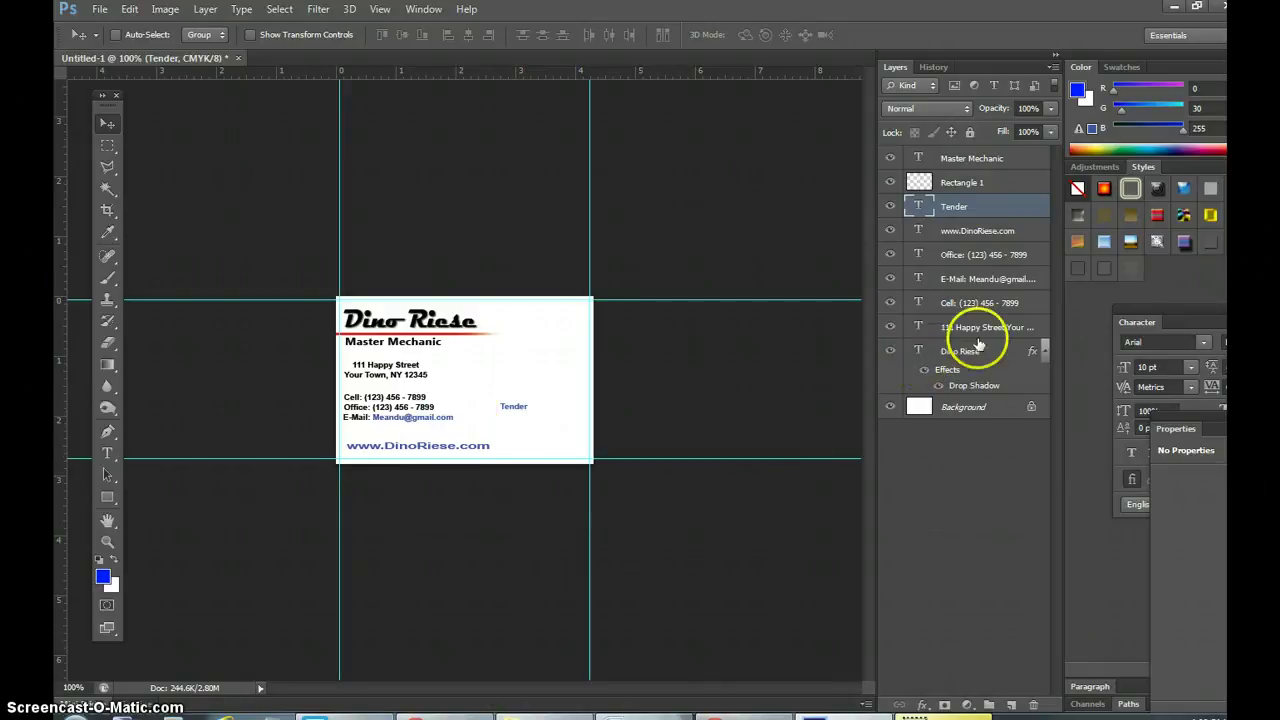
pyautogui.click(890, 206)
pyautogui.moveTo(944, 208); pyautogui.dragTo(1033, 704)
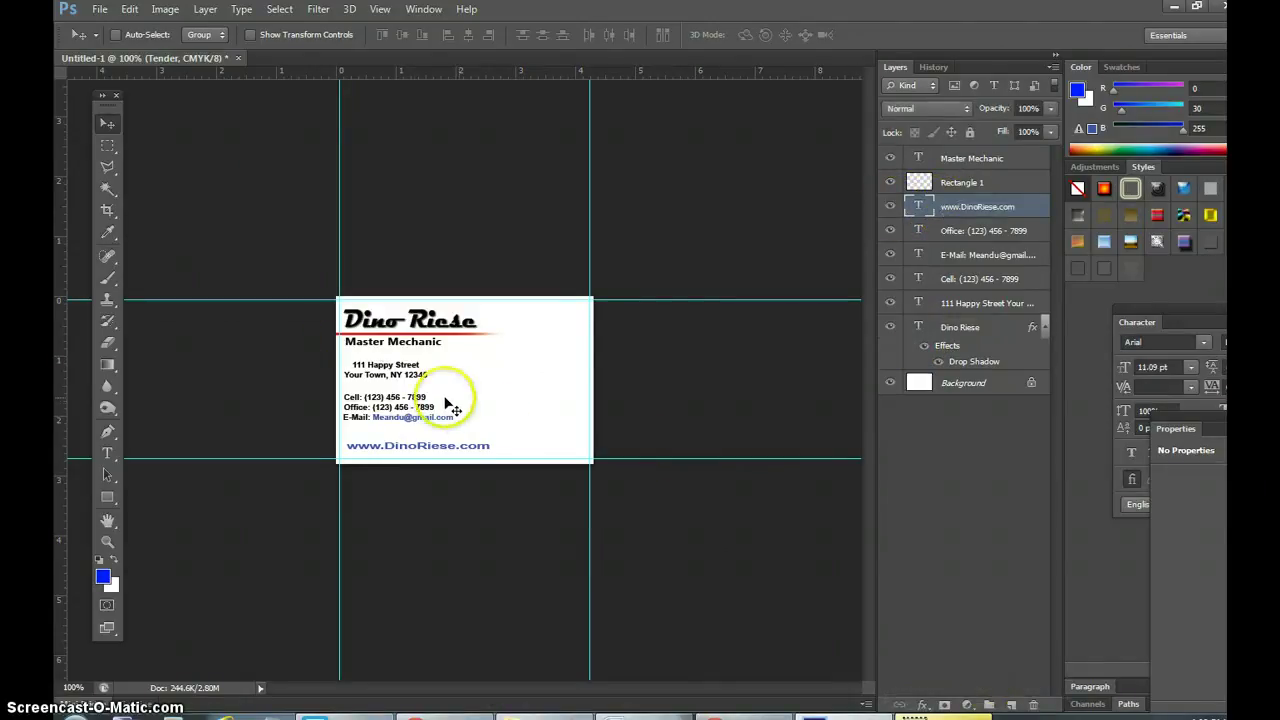
# In the browser's tools image search, copy the large picture of the two wrenches.
pyautogui.click(425, 714)
pyautogui.scroll(3, 843, 343)
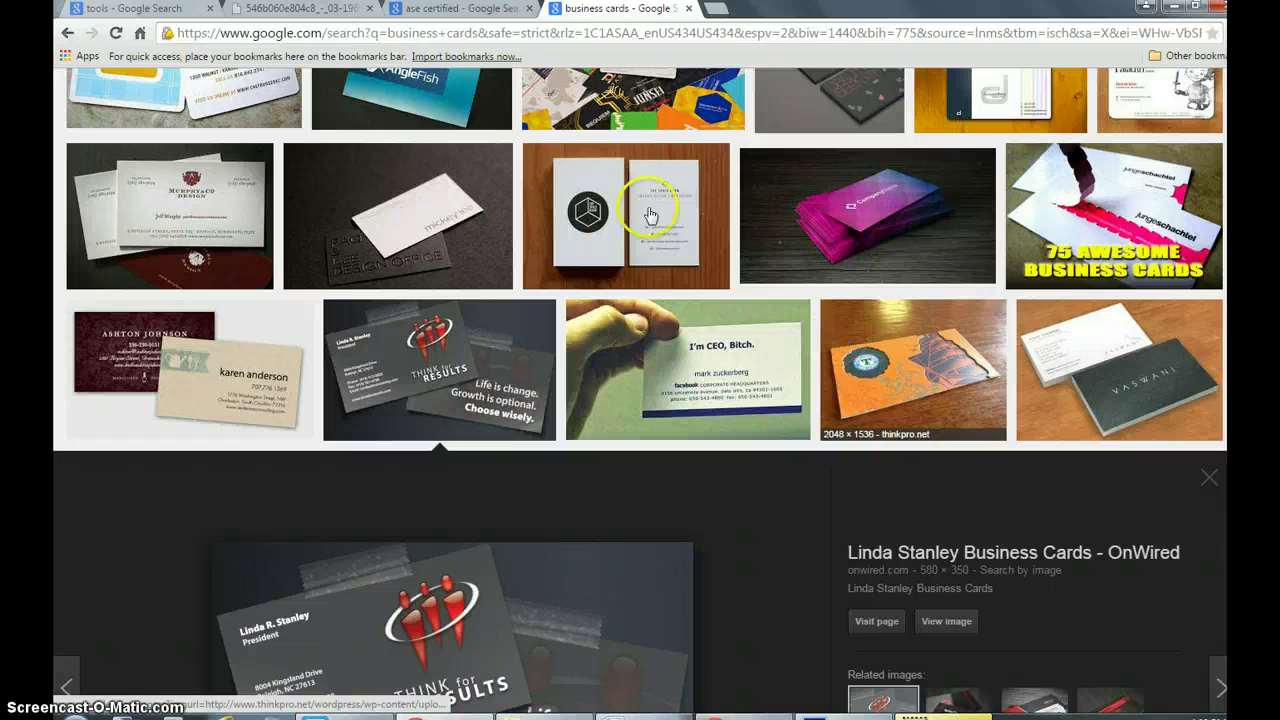
pyautogui.click(165, 14)
pyautogui.click(371, 225)
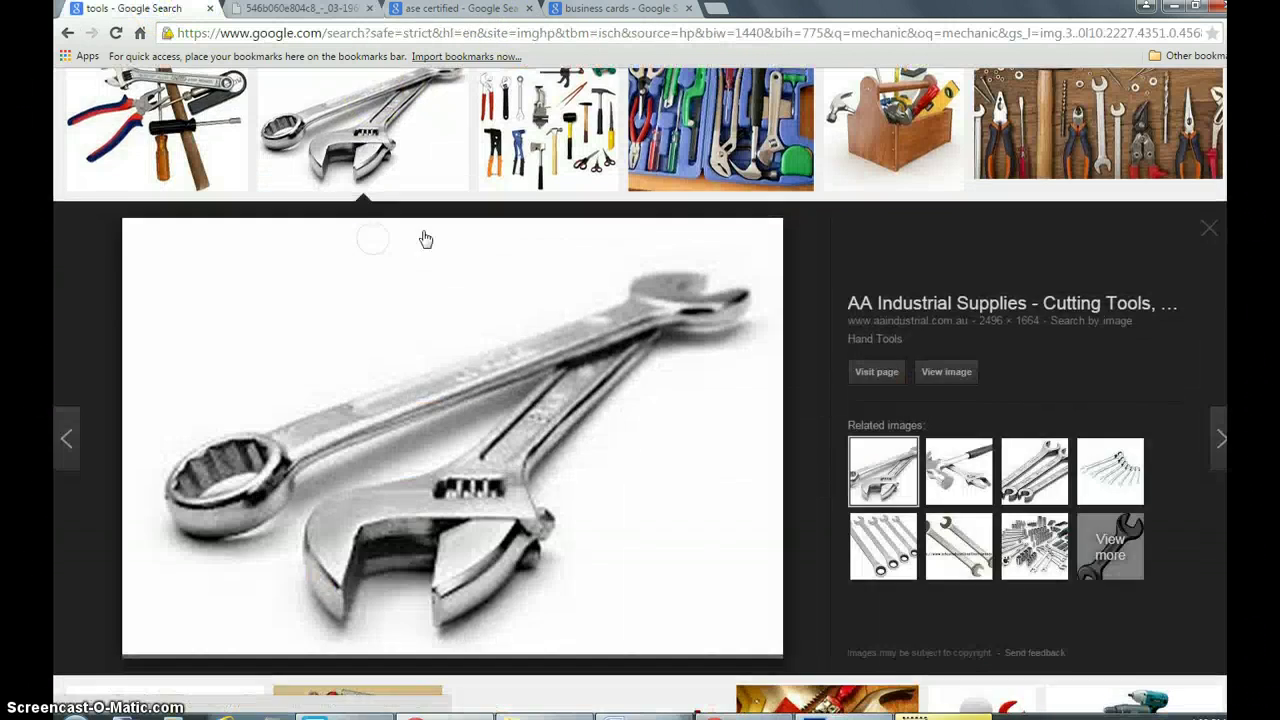
pyautogui.rightClick(537, 482)
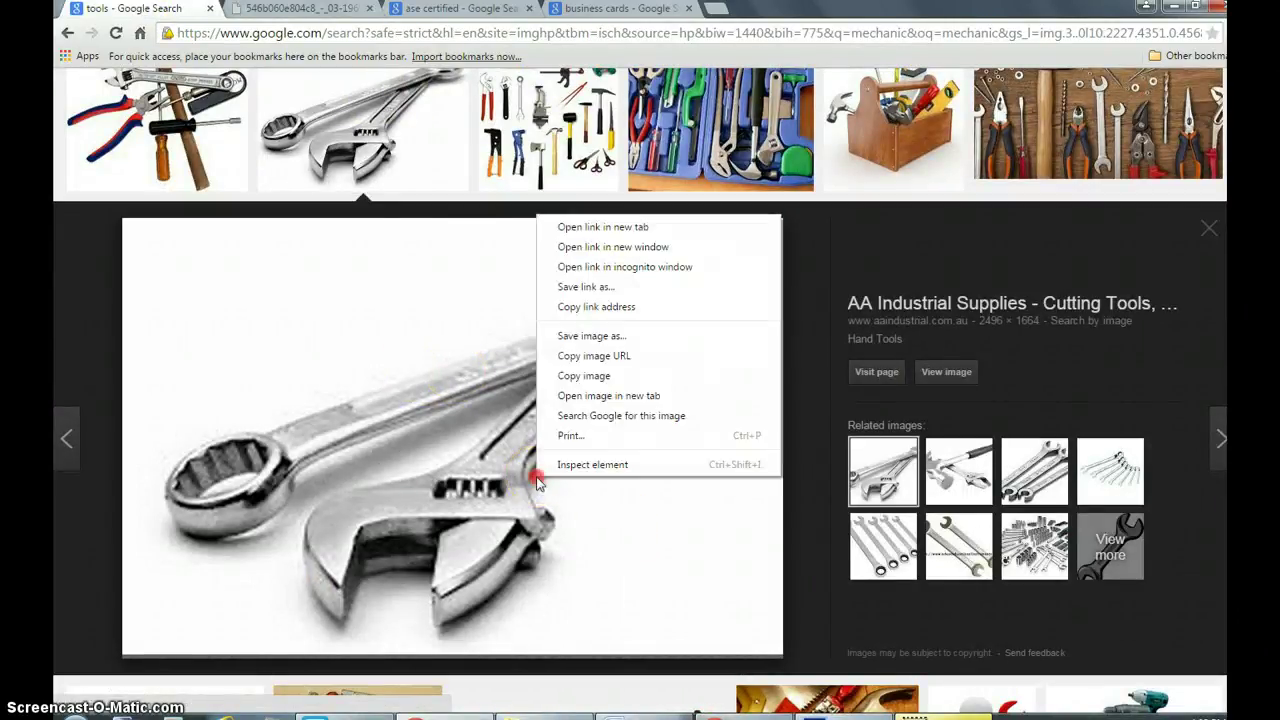
pyautogui.click(590, 376)
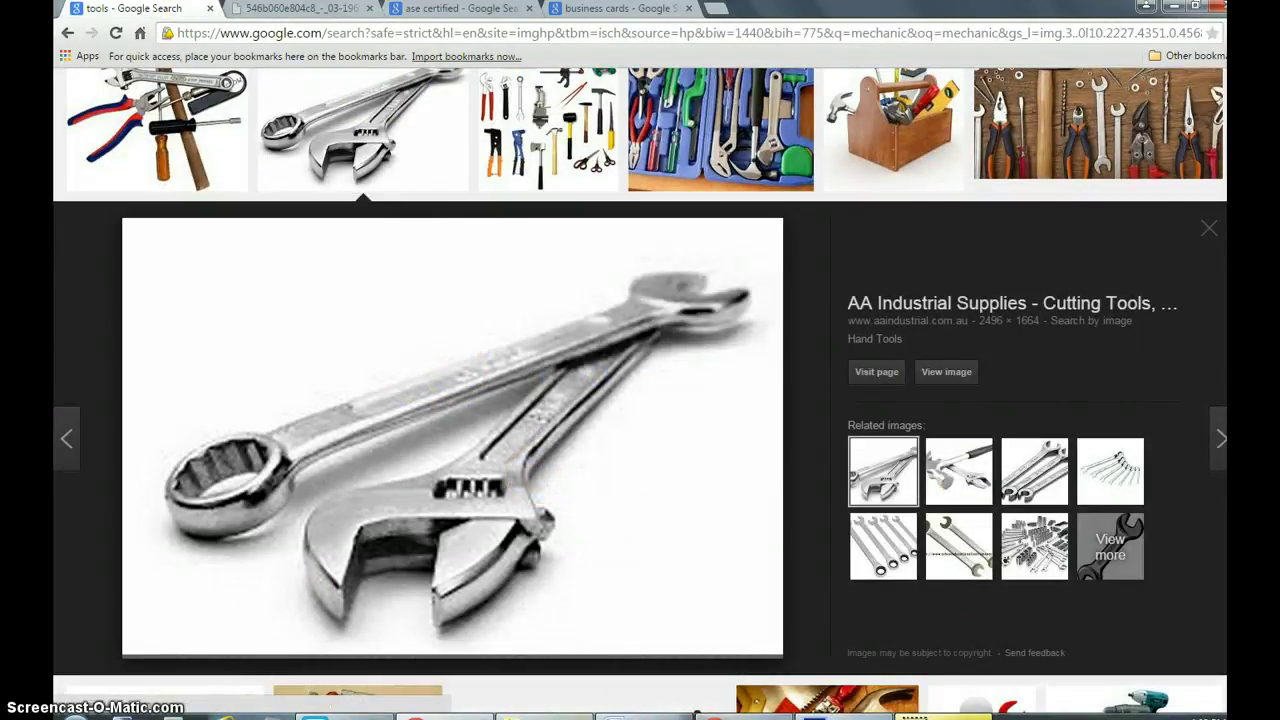
# Switch to Photoshop, paste the wrench picture into the card and move its layer to the top of the stack.
pyautogui.click(844, 716)
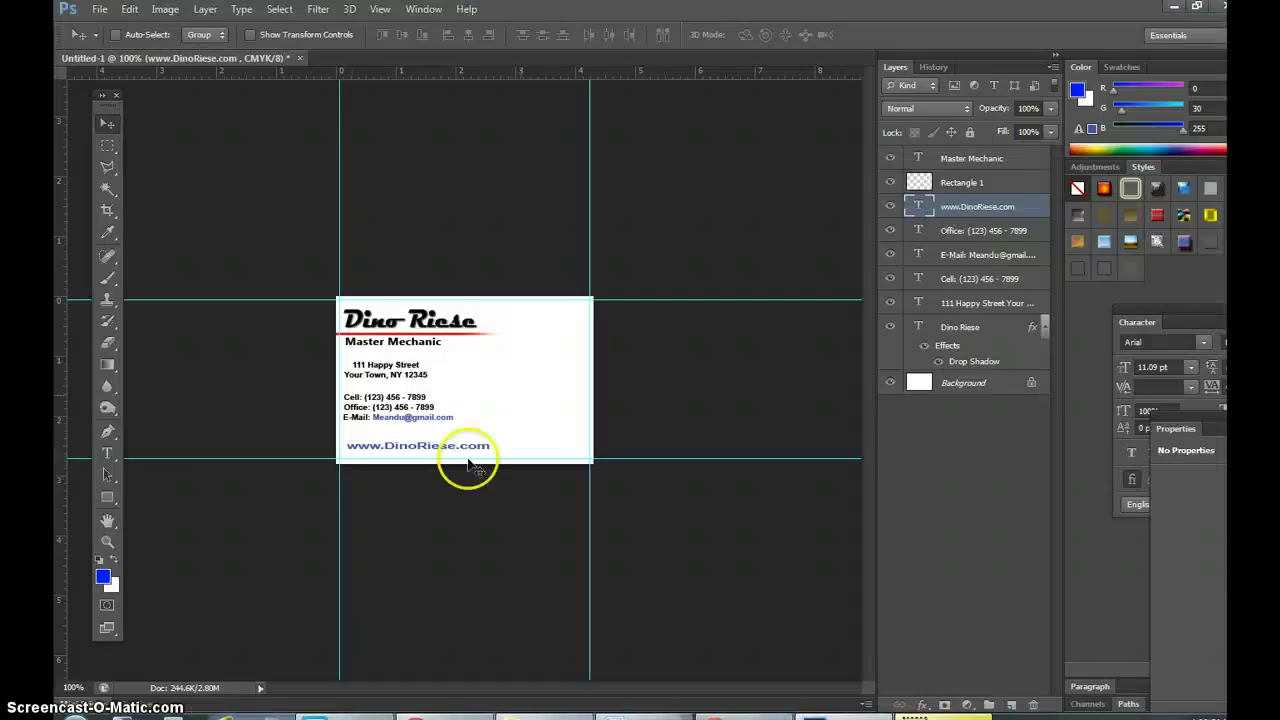
pyautogui.click(129, 9)
pyautogui.click(158, 158)
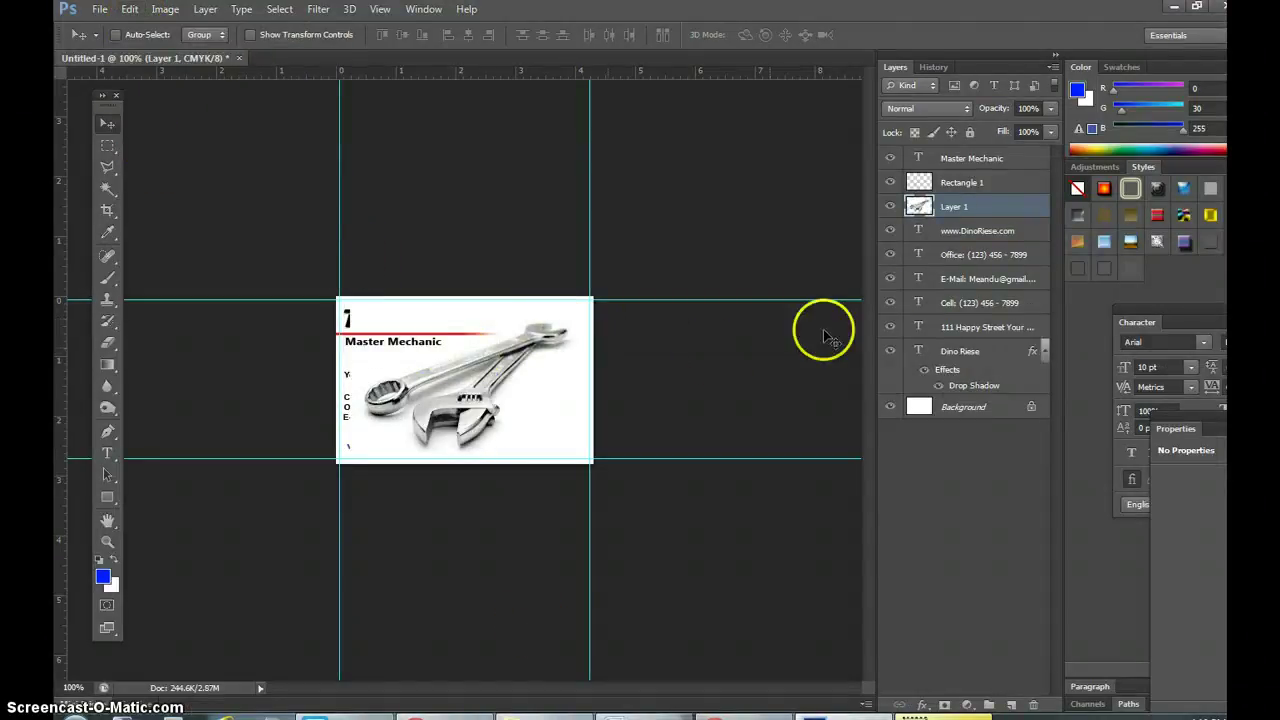
pyautogui.moveTo(953, 208); pyautogui.dragTo(955, 160)
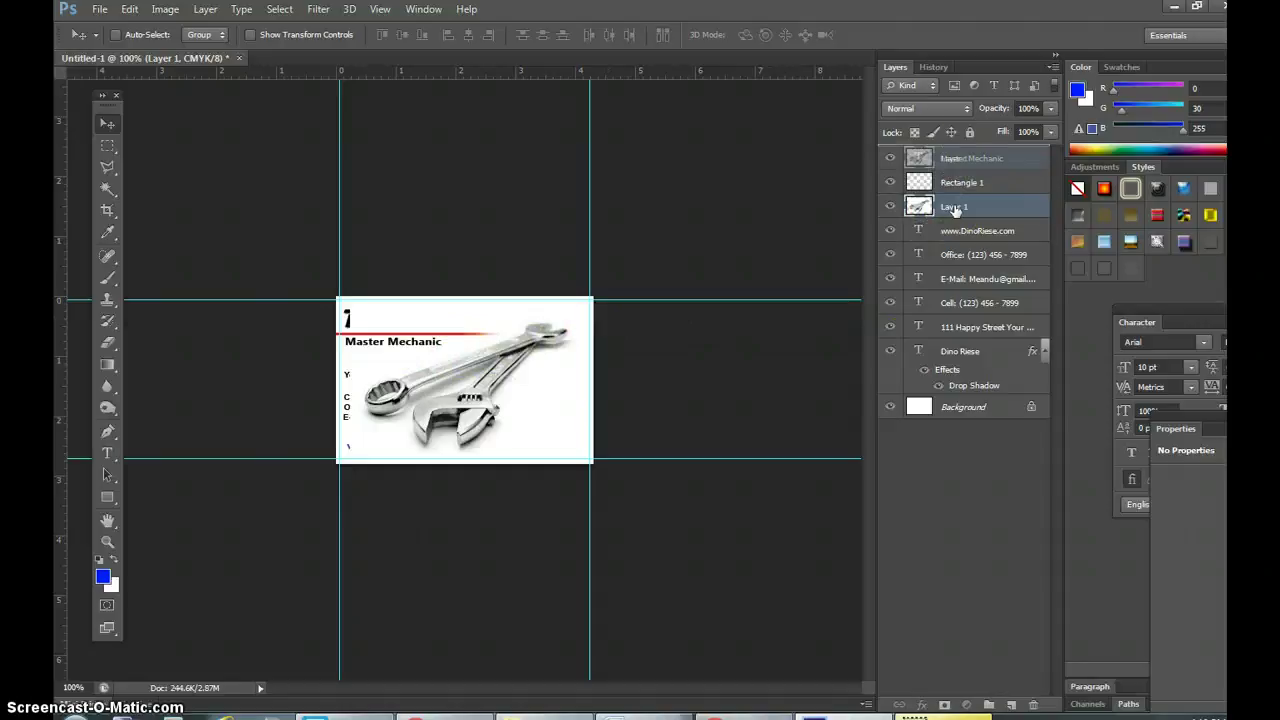
pyautogui.moveTo(955, 209); pyautogui.dragTo(963, 150)
pyautogui.click(108, 190)
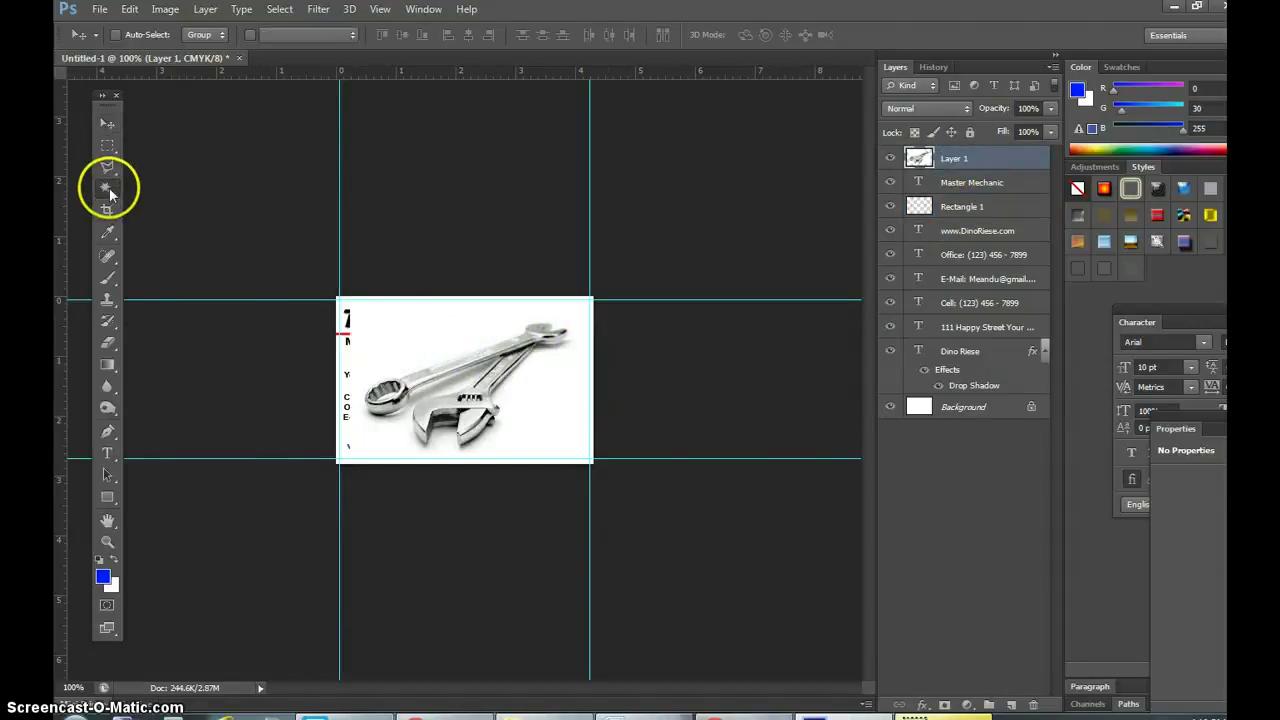
pyautogui.click(437, 327)
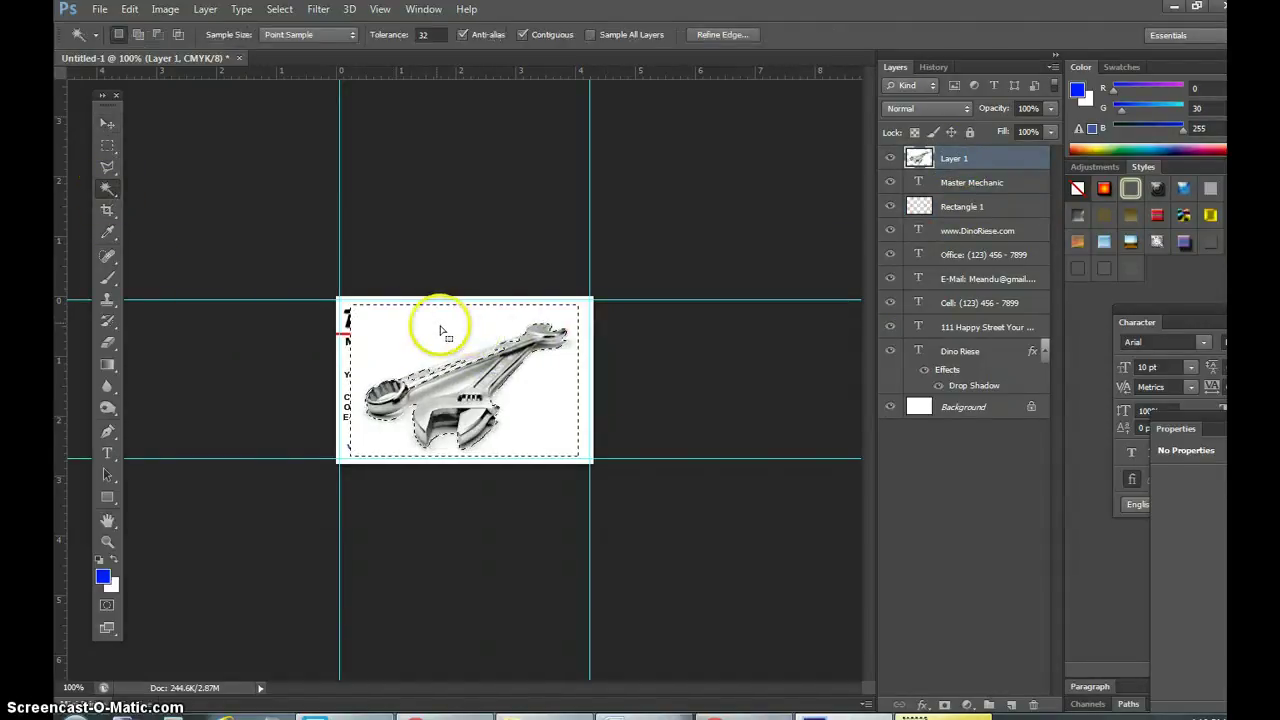
pyautogui.hotkey('ctrl', 'd')
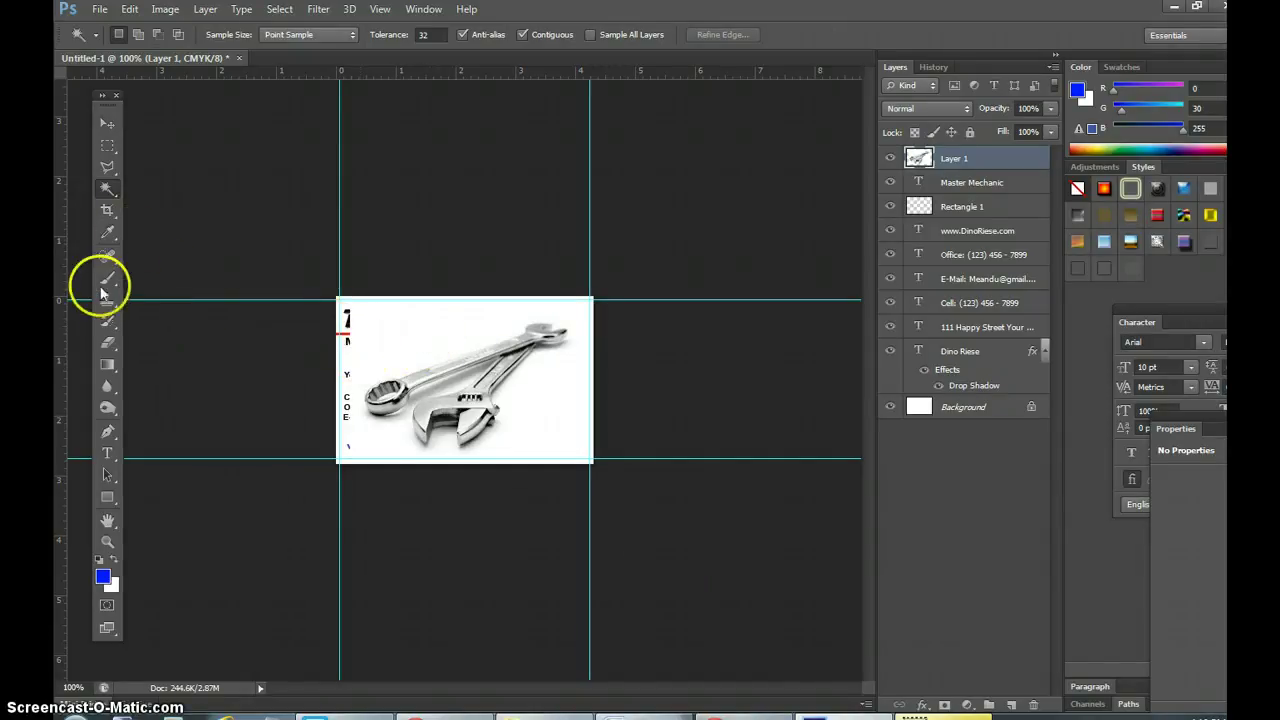
# Erase the white background around the wrenches with a 100 px Eraser, uncovering the name, address and contact text.
pyautogui.click(107, 342)
pyautogui.click(165, 334)
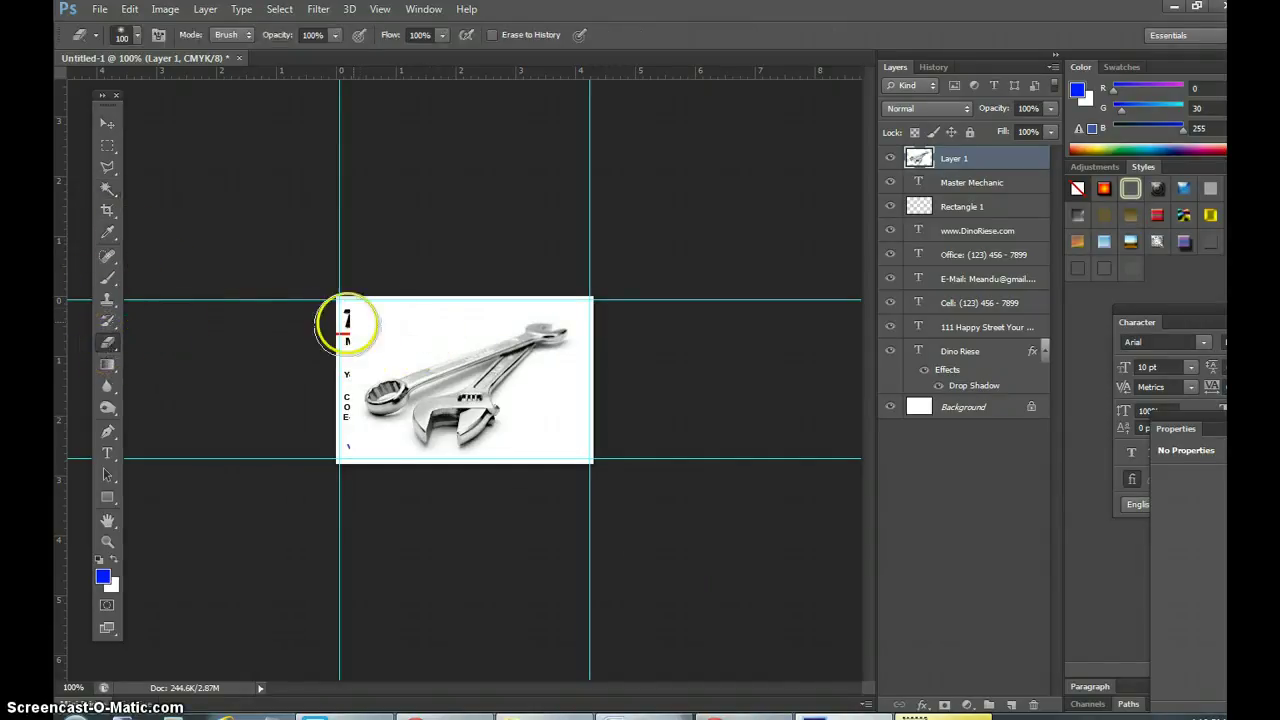
pyautogui.moveTo(346, 323)
pyautogui.mouseDown()
pyautogui.moveTo(366, 294)
pyautogui.moveTo(377, 309)
pyautogui.moveTo(481, 305)
pyautogui.moveTo(486, 286)
pyautogui.moveTo(343, 350)
pyautogui.moveTo(457, 280)
pyautogui.mouseUp()
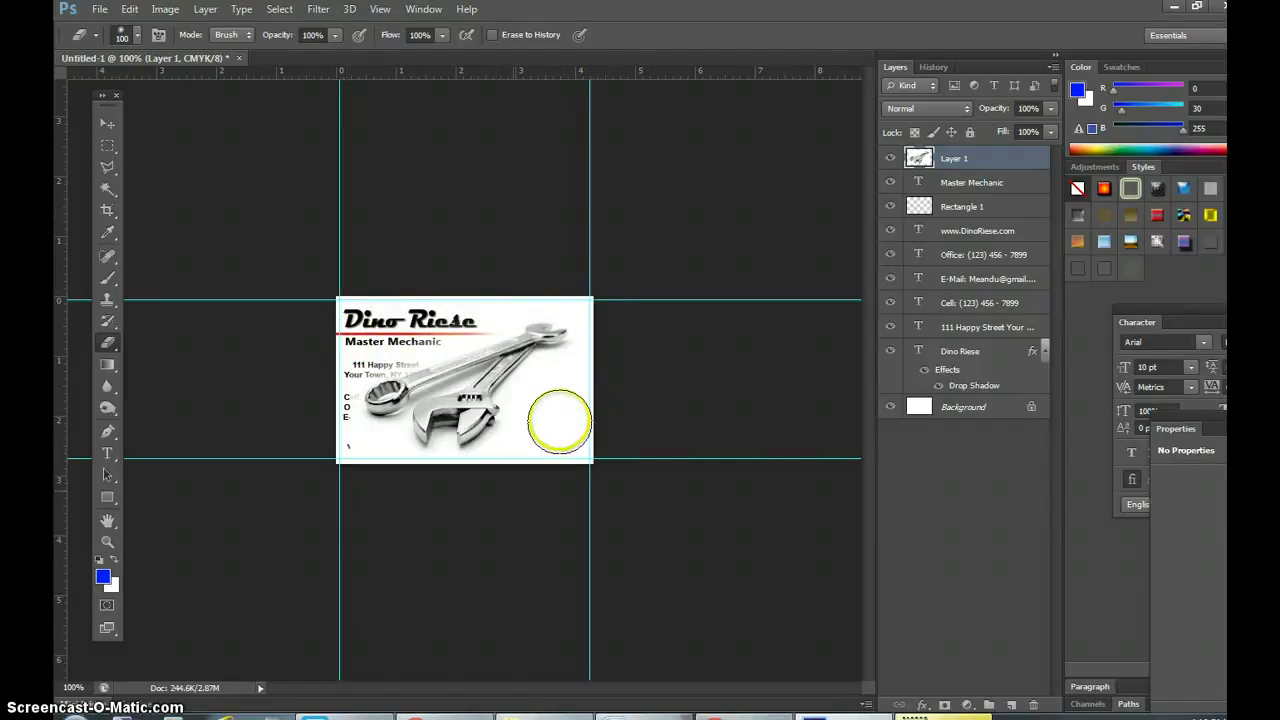
pyautogui.moveTo(596, 447)
pyautogui.mouseDown()
pyautogui.moveTo(393, 489)
pyautogui.moveTo(362, 482)
pyautogui.moveTo(338, 448)
pyautogui.moveTo(506, 490)
pyautogui.mouseUp()
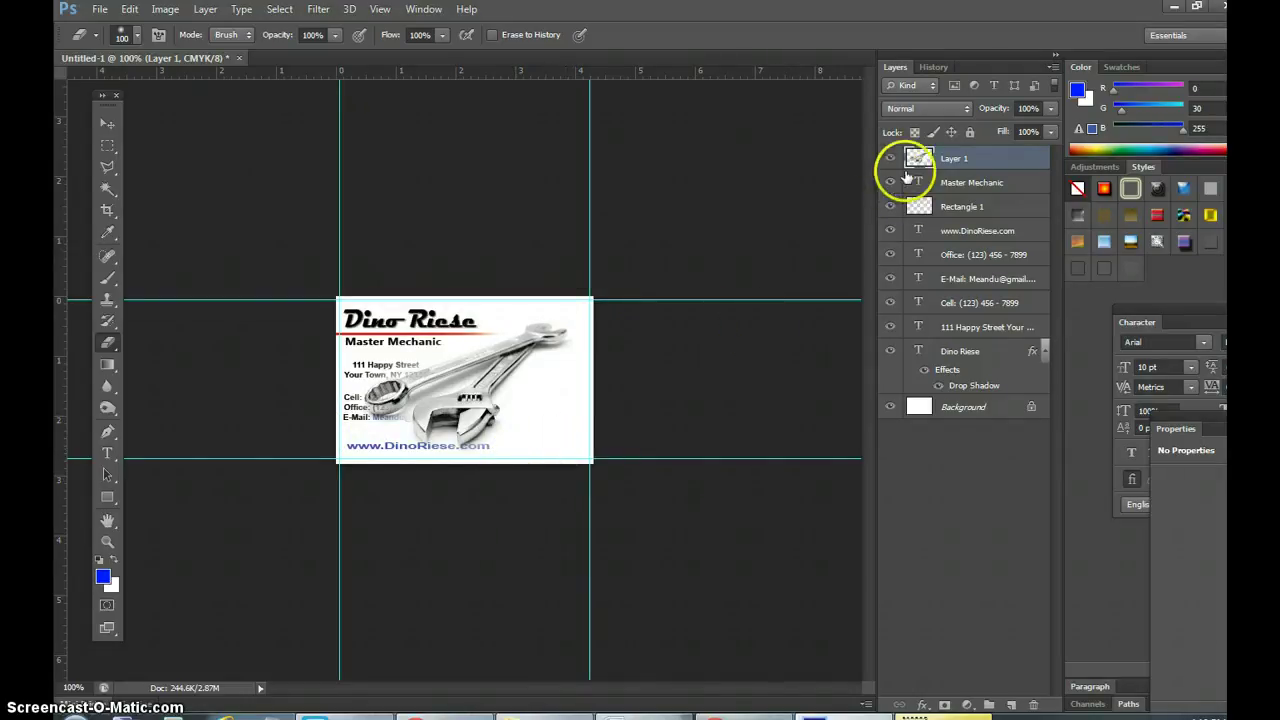
# Isolate the wrench layer, erase the remaining background at the picture's edges, and show all the other layers again.
pyautogui.click(890, 159)
pyautogui.click(890, 159)
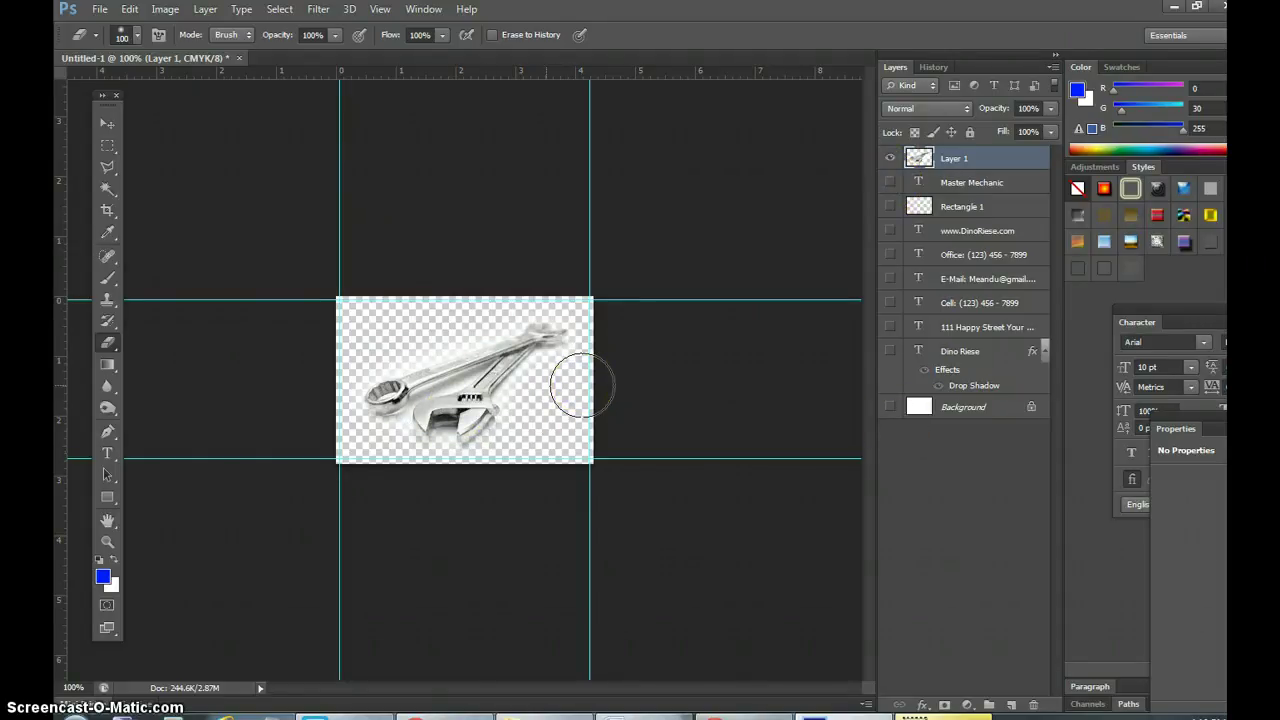
pyautogui.click(485, 300)
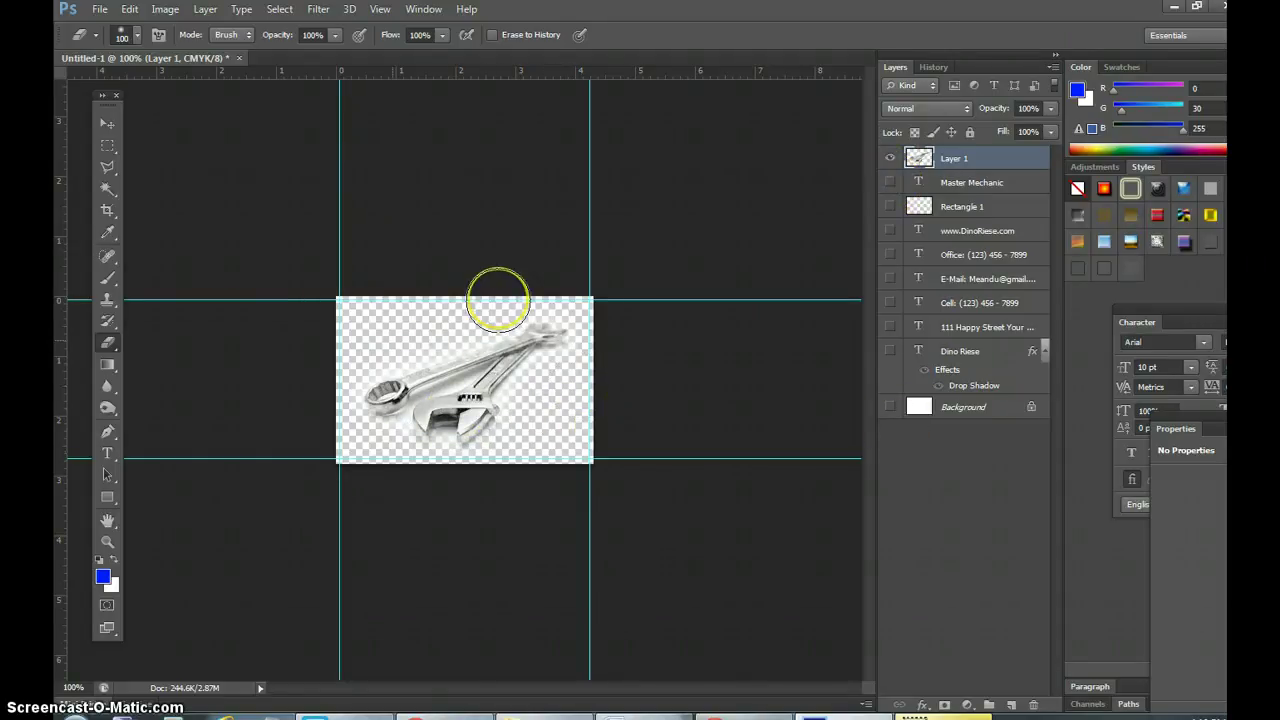
pyautogui.click(331, 363)
pyautogui.click(933, 163)
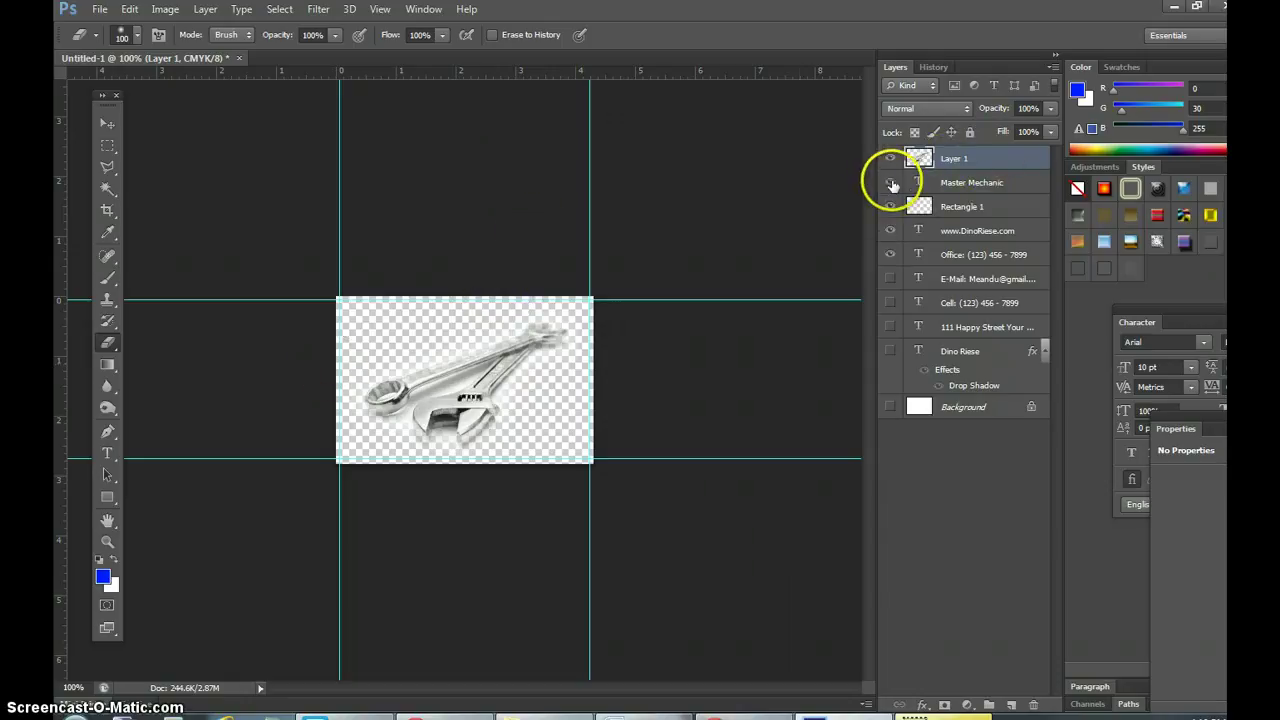
pyautogui.moveTo(893, 186); pyautogui.dragTo(884, 425)
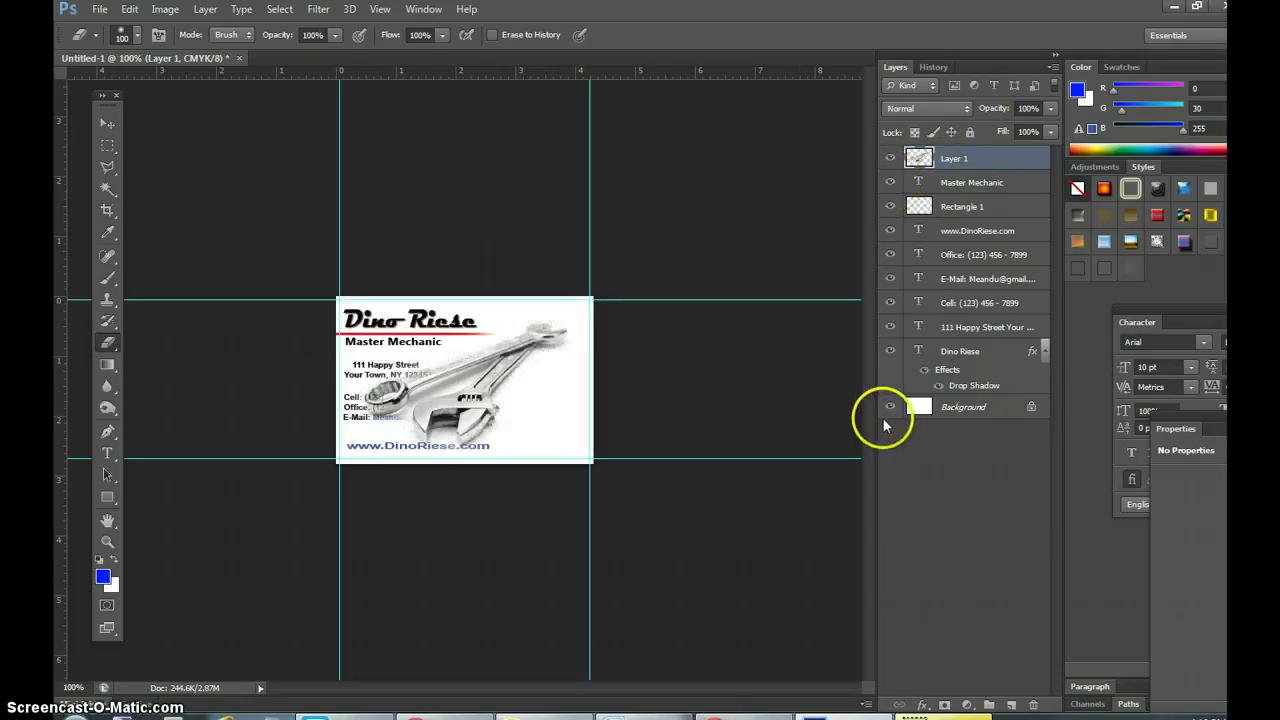
# Scale the wrench picture to about 51% width and 53% height and place it in the card's upper-right area.
pyautogui.click(130, 9)
pyautogui.click(168, 314)
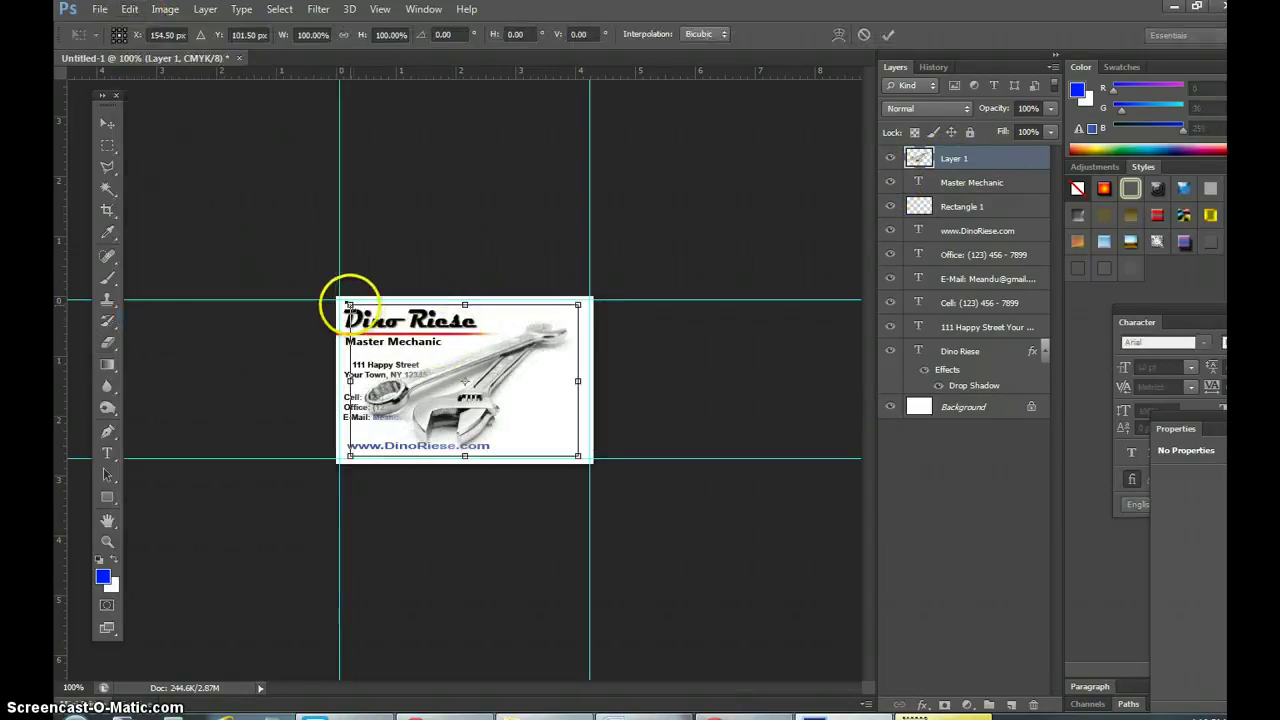
pyautogui.moveTo(350, 304); pyautogui.dragTo(463, 376)
pyautogui.moveTo(541, 404); pyautogui.dragTo(525, 315)
pyautogui.click(488, 362)
pyautogui.click(108, 124)
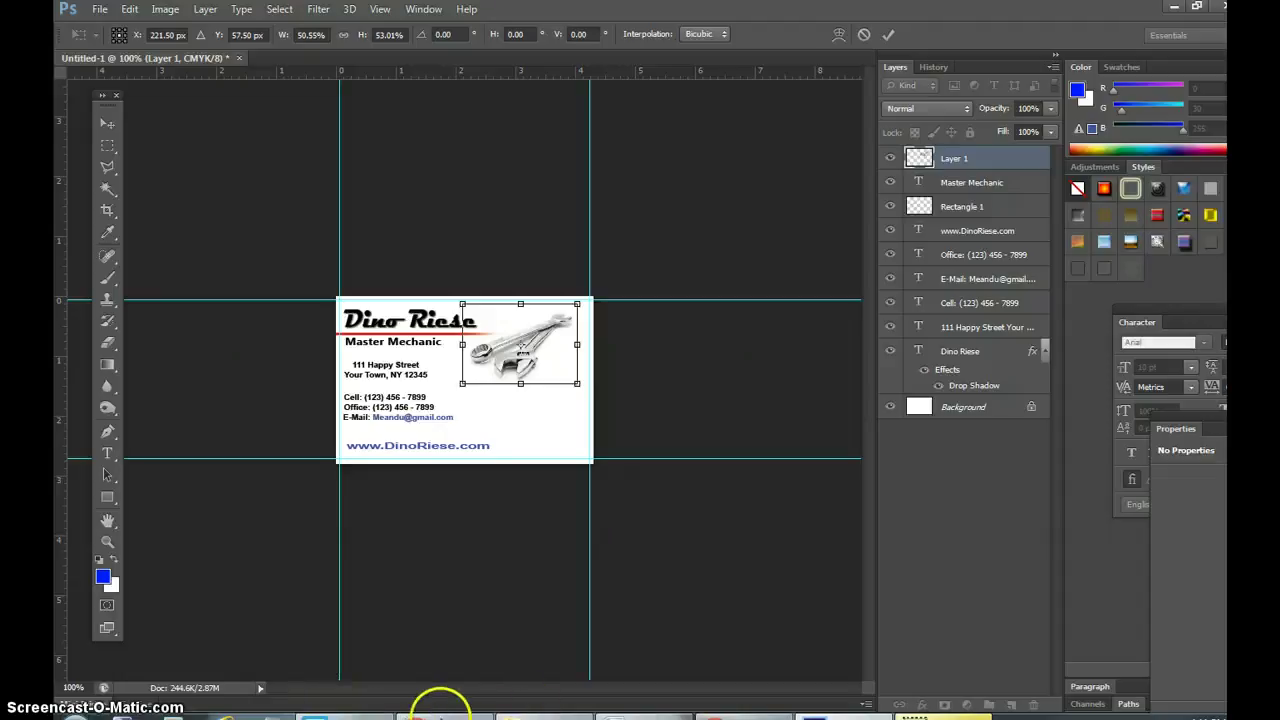
# Switch to Chrome and copy the white Mustang side-view image.
pyautogui.click(437, 712)
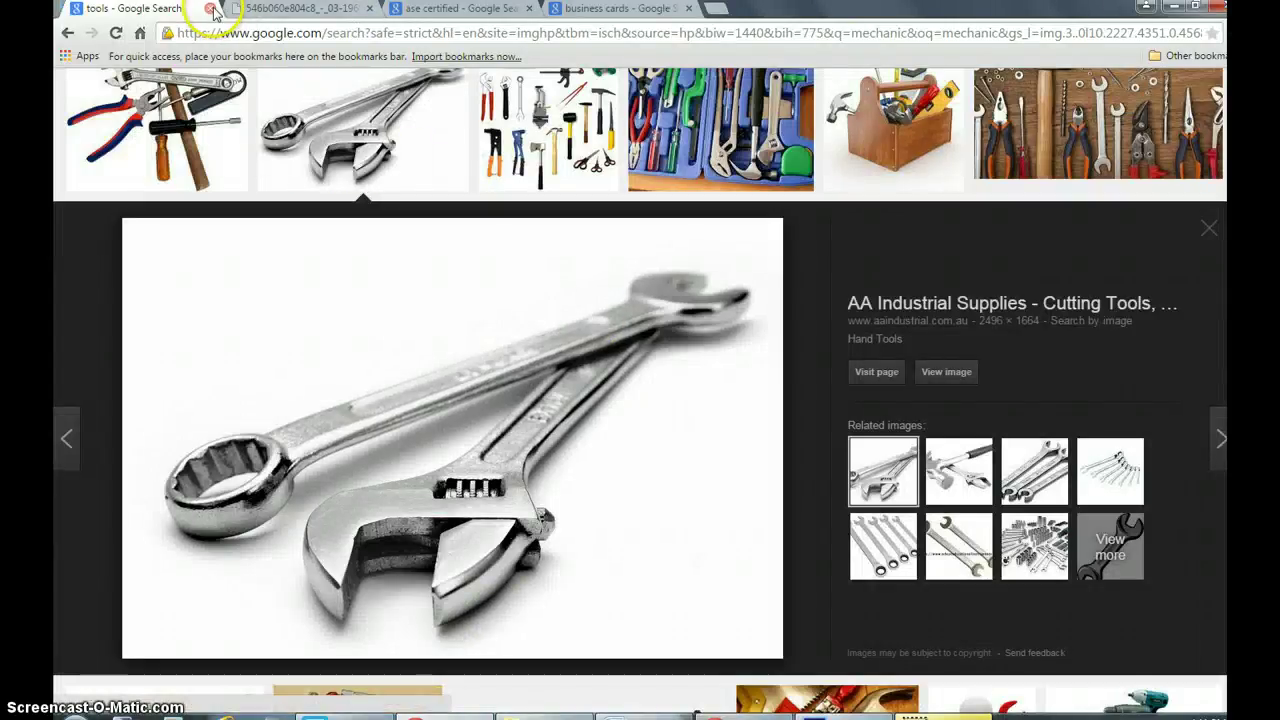
pyautogui.click(311, 12)
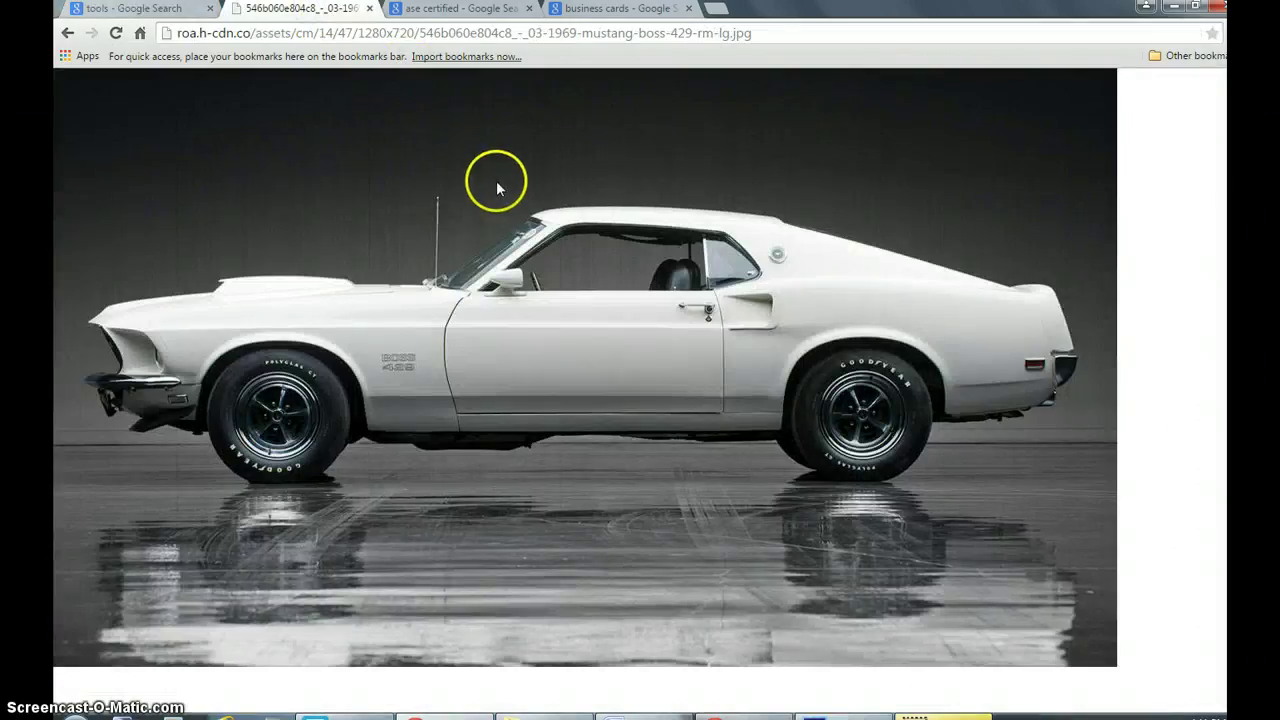
pyautogui.rightClick(534, 214)
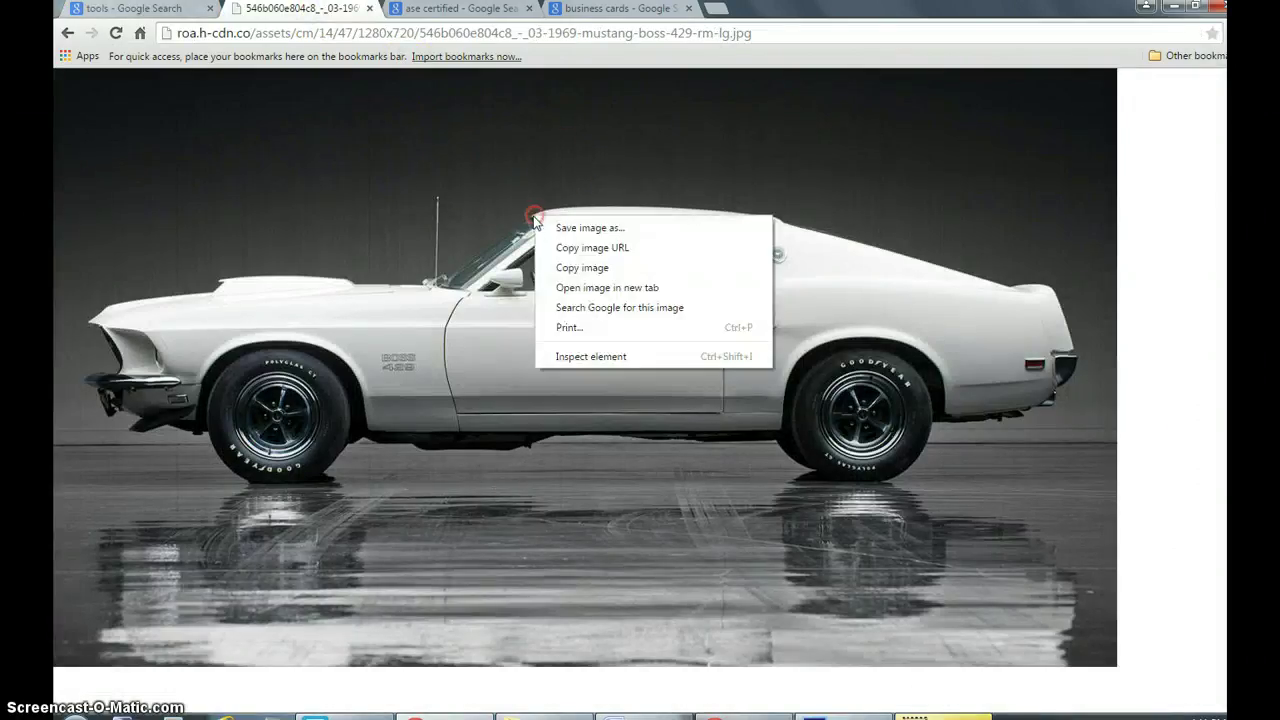
pyautogui.click(594, 270)
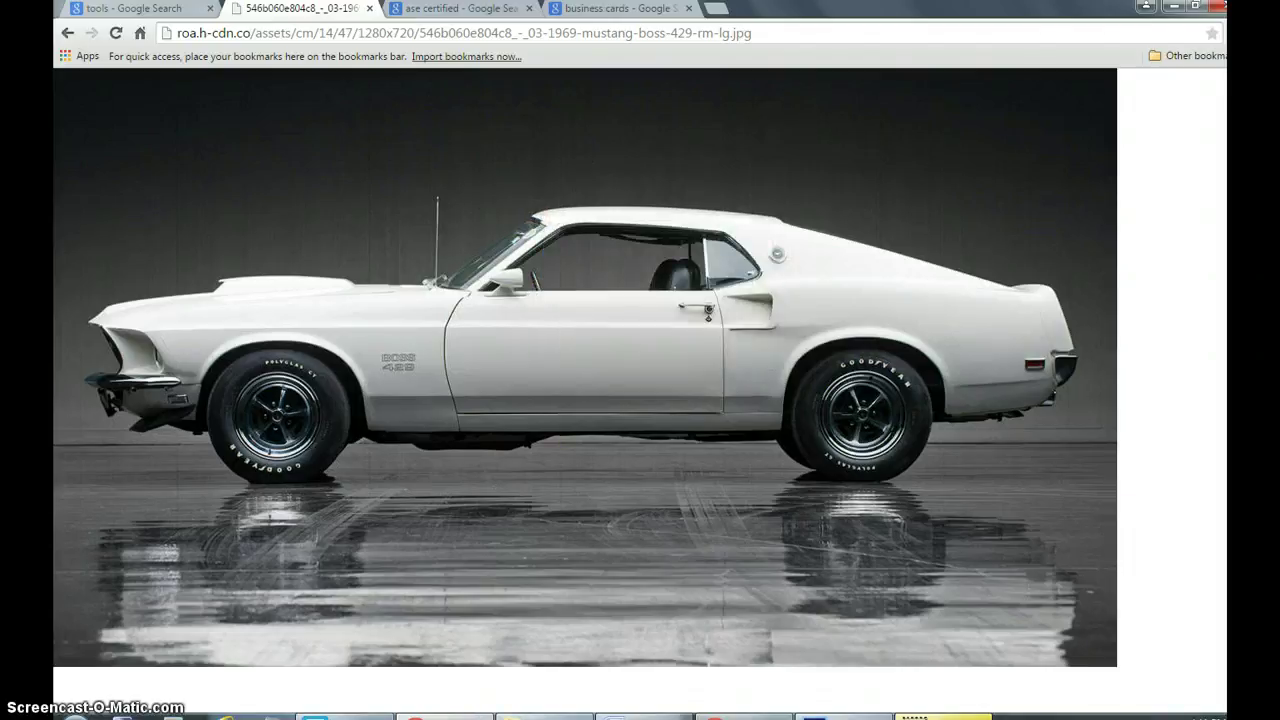
# Switch back to Photoshop and apply the pending transform of the wrench picture.
pyautogui.click(862, 716)
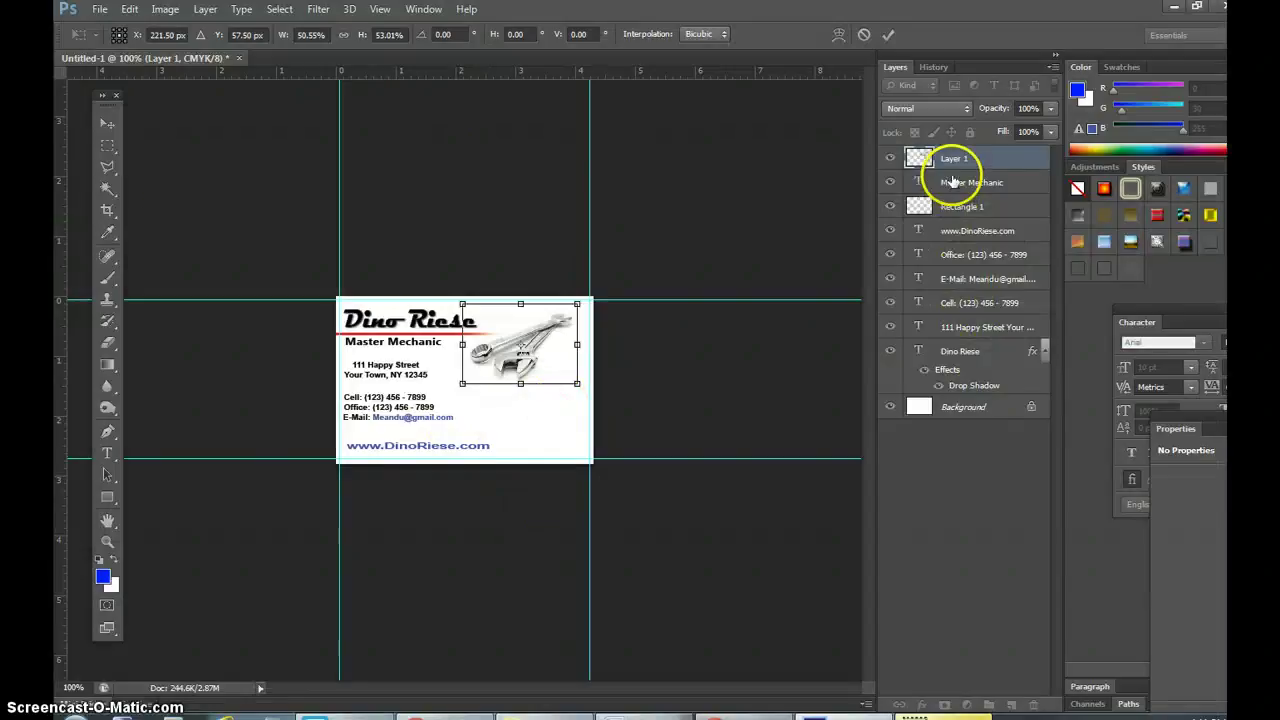
pyautogui.click(107, 124)
pyautogui.click(628, 272)
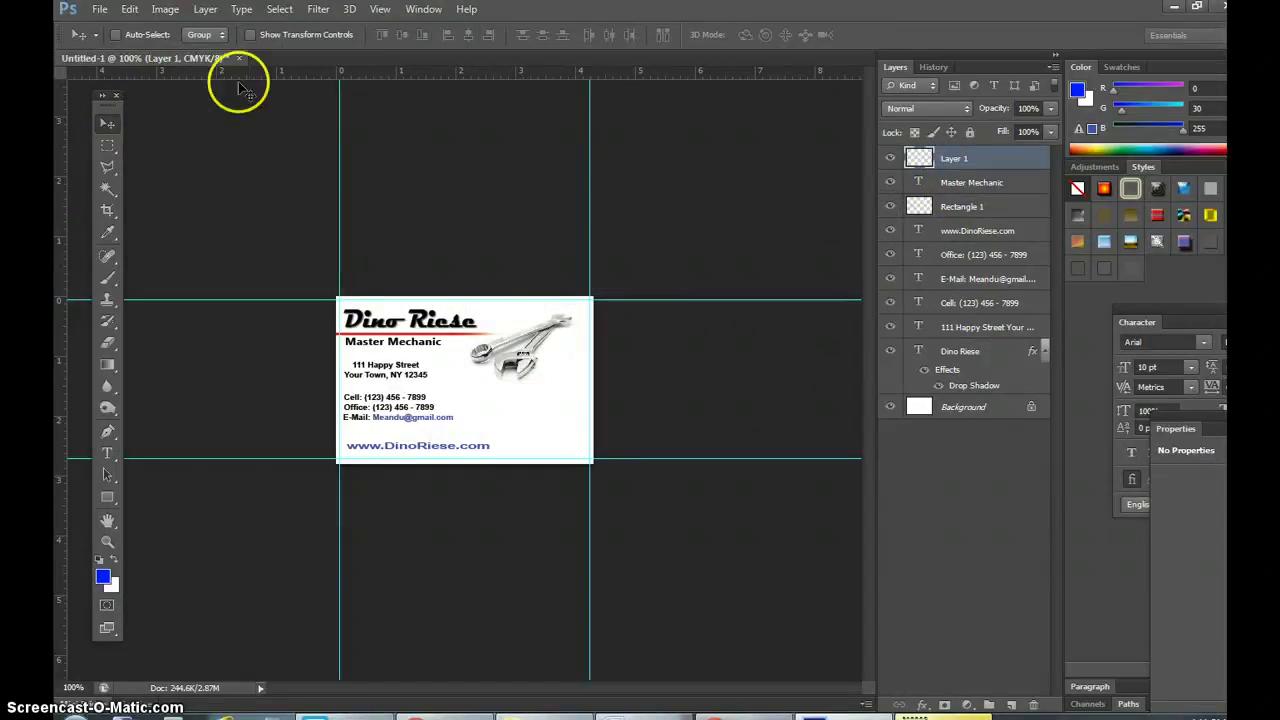
# Try the pasted car picture in the card's lower-right area at about 12% width and 13% height, and delete its layer.
pyautogui.click(132, 10)
pyautogui.click(163, 152)
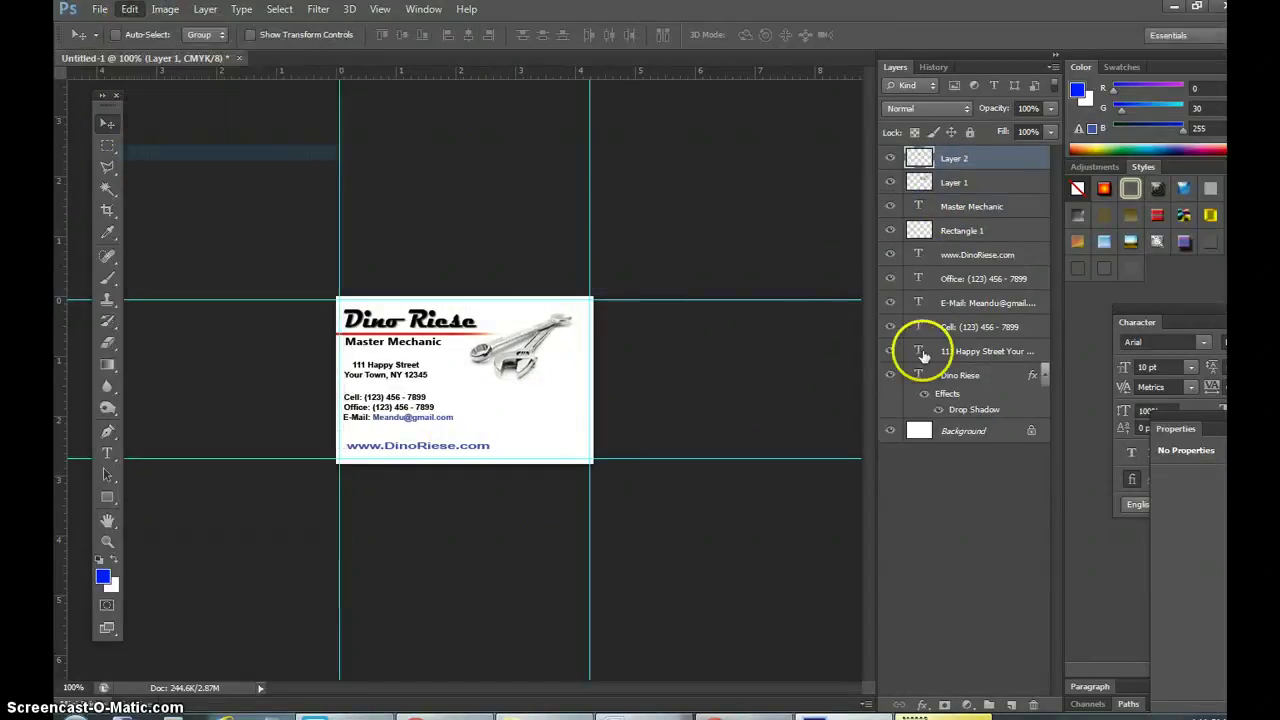
pyautogui.click(132, 10)
pyautogui.click(144, 316)
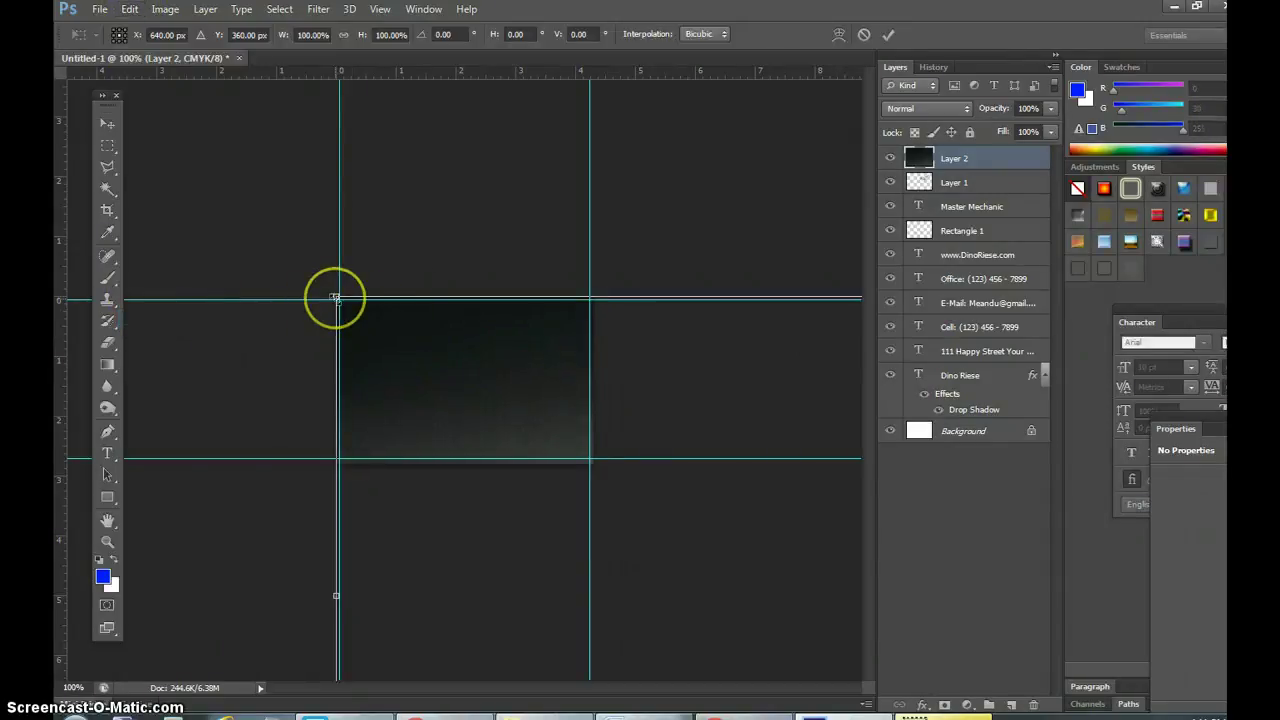
pyautogui.moveTo(336, 298); pyautogui.dragTo(456, 386)
pyautogui.moveTo(500, 427); pyautogui.dragTo(555, 401)
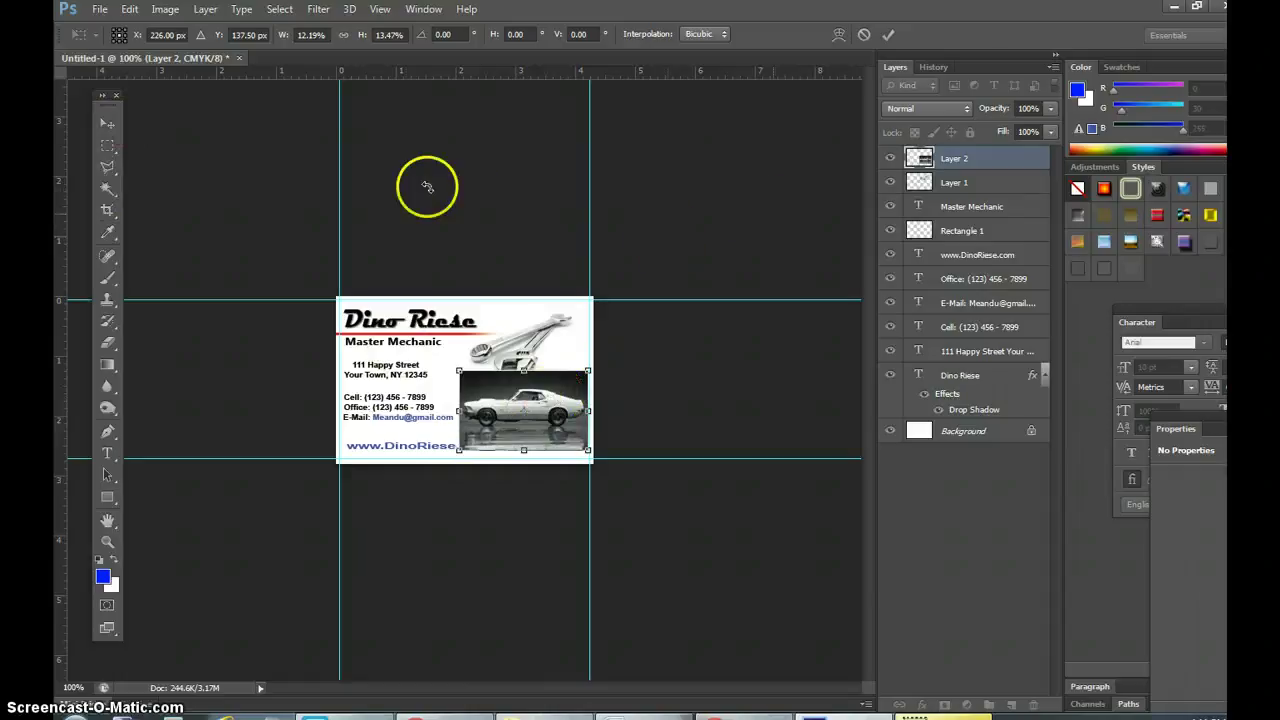
pyautogui.click(107, 122)
pyautogui.click(637, 273)
pyautogui.moveTo(950, 160); pyautogui.dragTo(1031, 704)
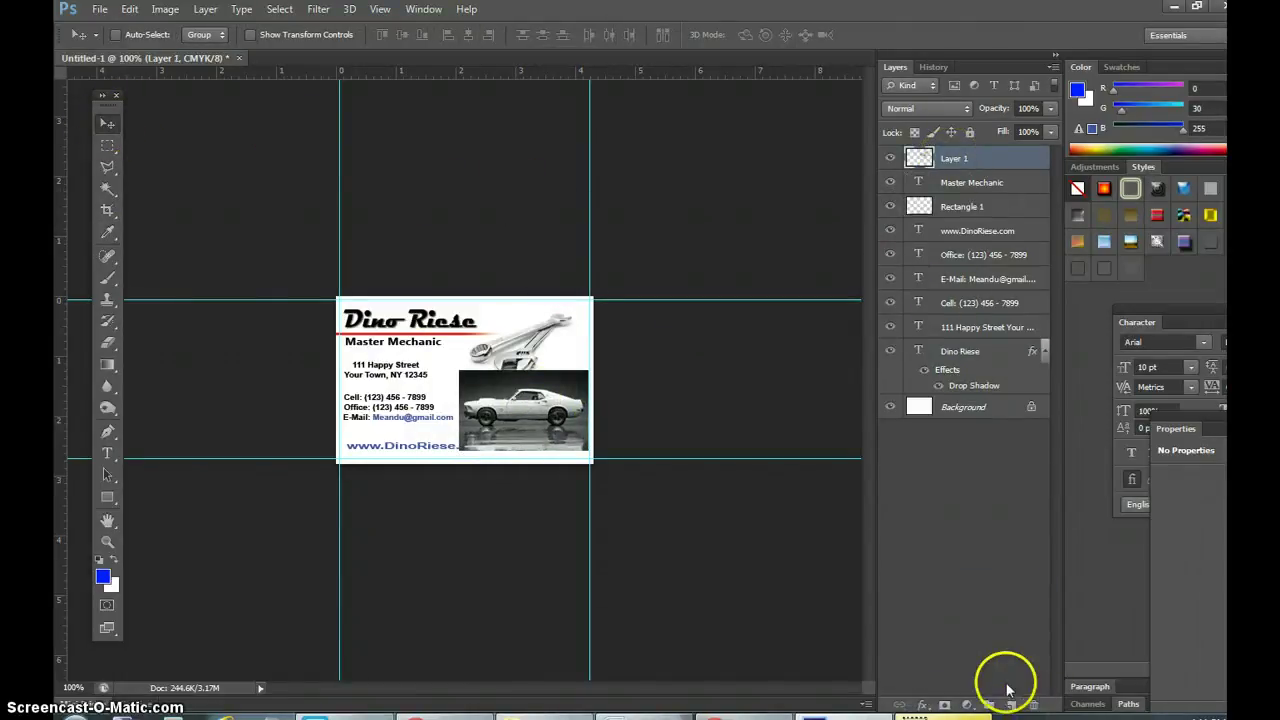
# Create a new document with the preset clipboard size and paste the car picture into it.
pyautogui.click(100, 9)
pyautogui.click(110, 21)
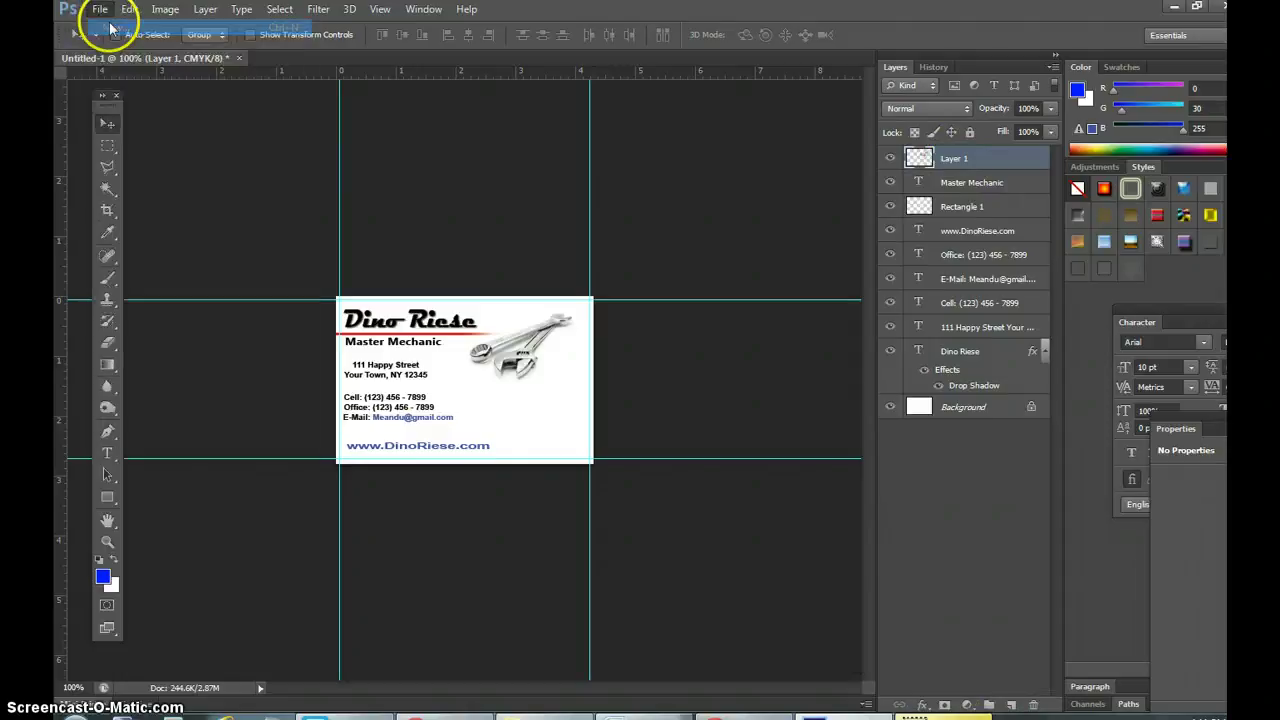
pyautogui.click(680, 145)
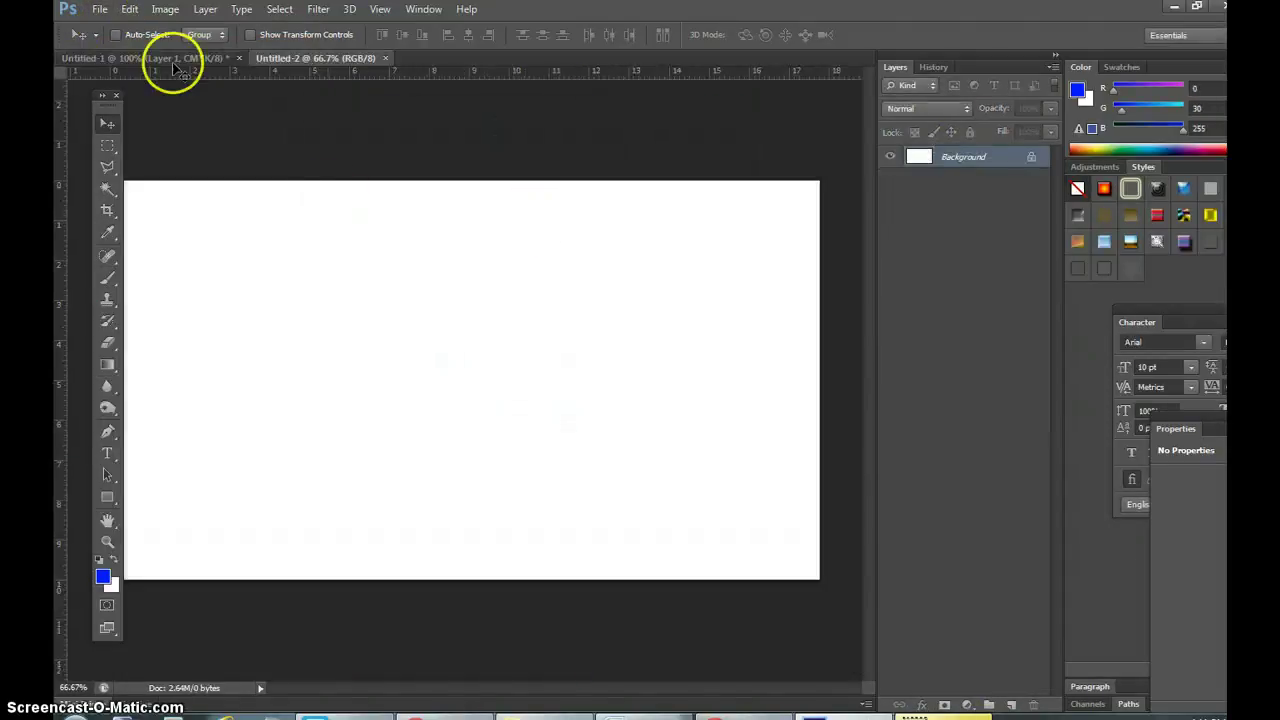
pyautogui.click(129, 9)
pyautogui.click(143, 154)
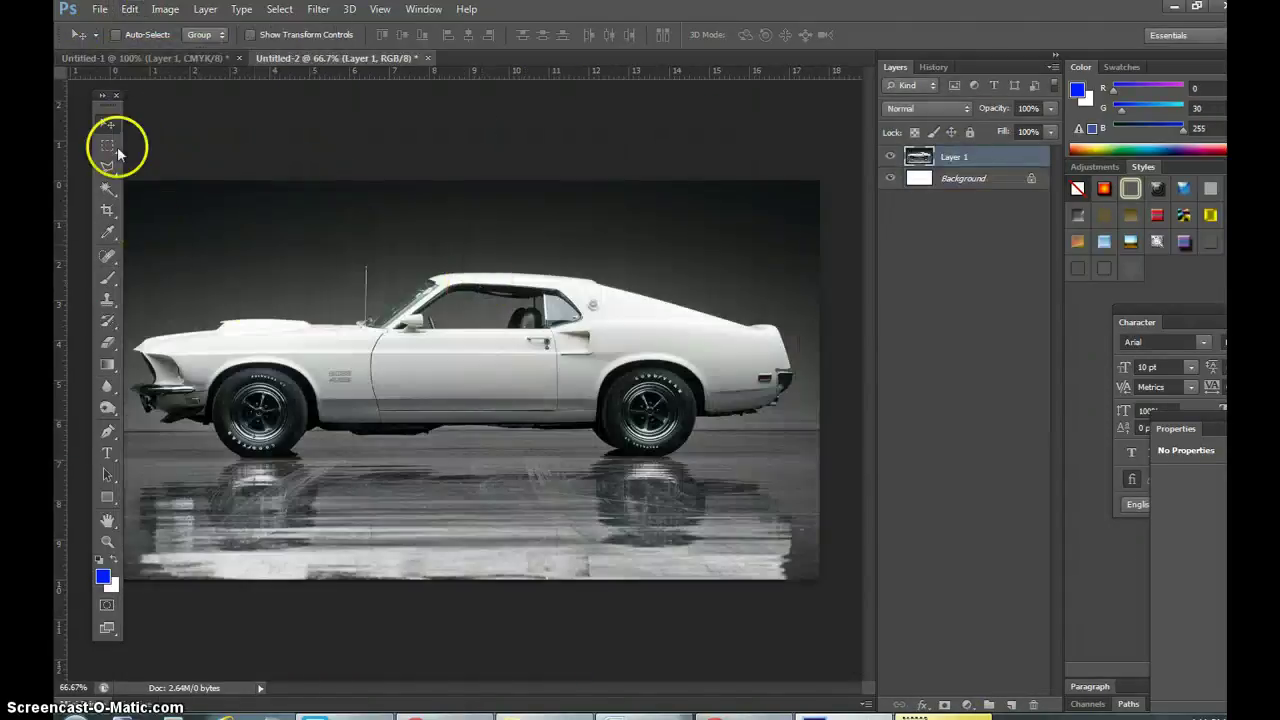
# Float the car document in its own window and resize its image to 5 inches wide.
pyautogui.moveTo(293, 60); pyautogui.dragTo(280, 92)
pyautogui.click(165, 12)
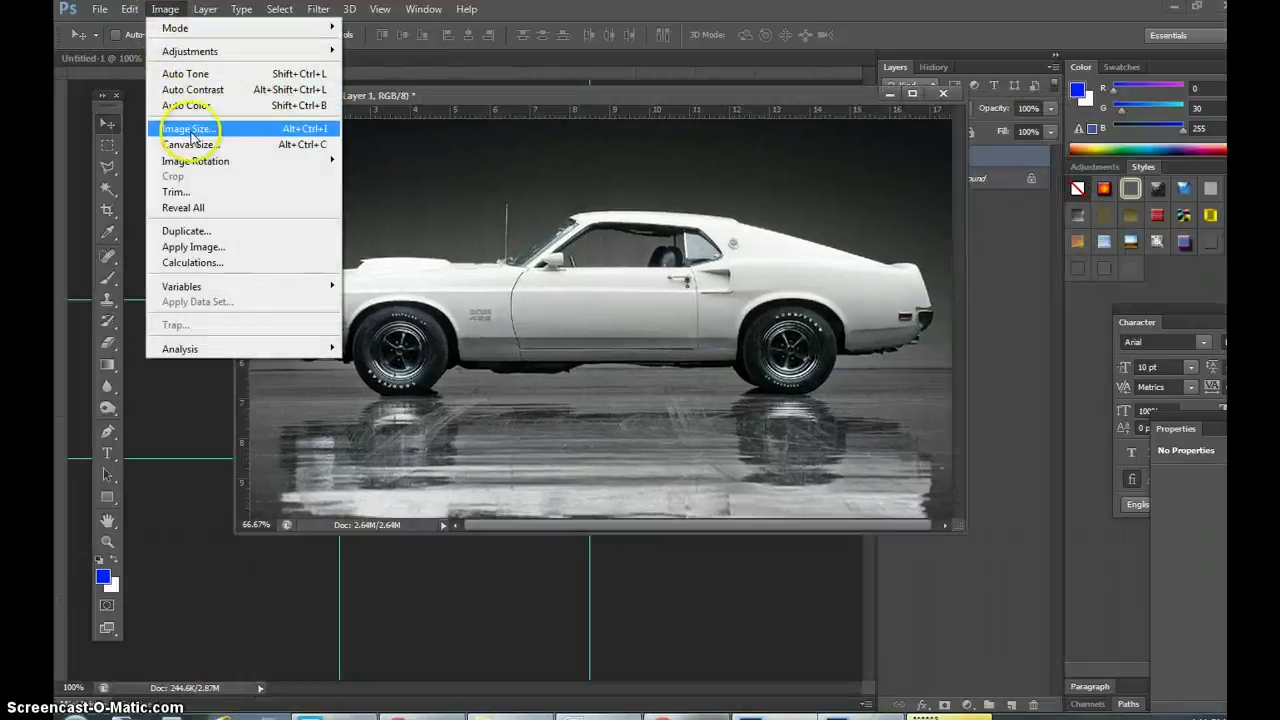
pyautogui.click(186, 129)
pyautogui.click(795, 284)
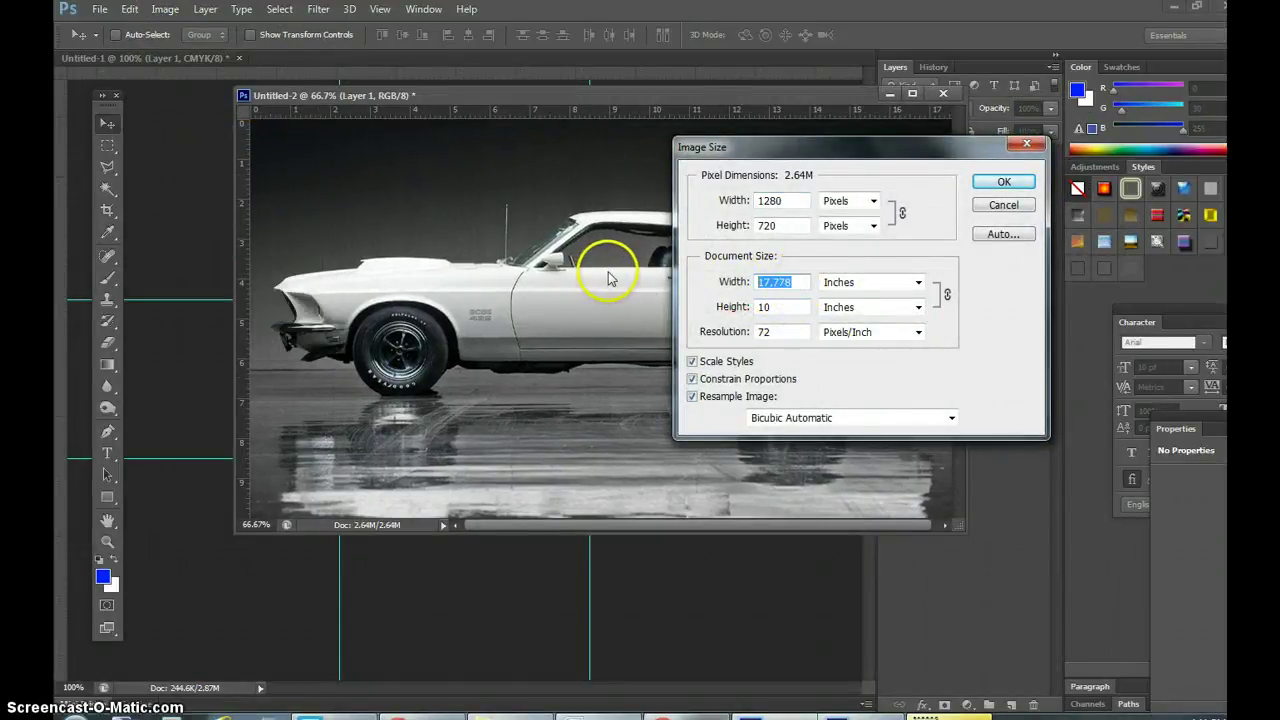
pyautogui.write('5')
pyautogui.click(1000, 192)
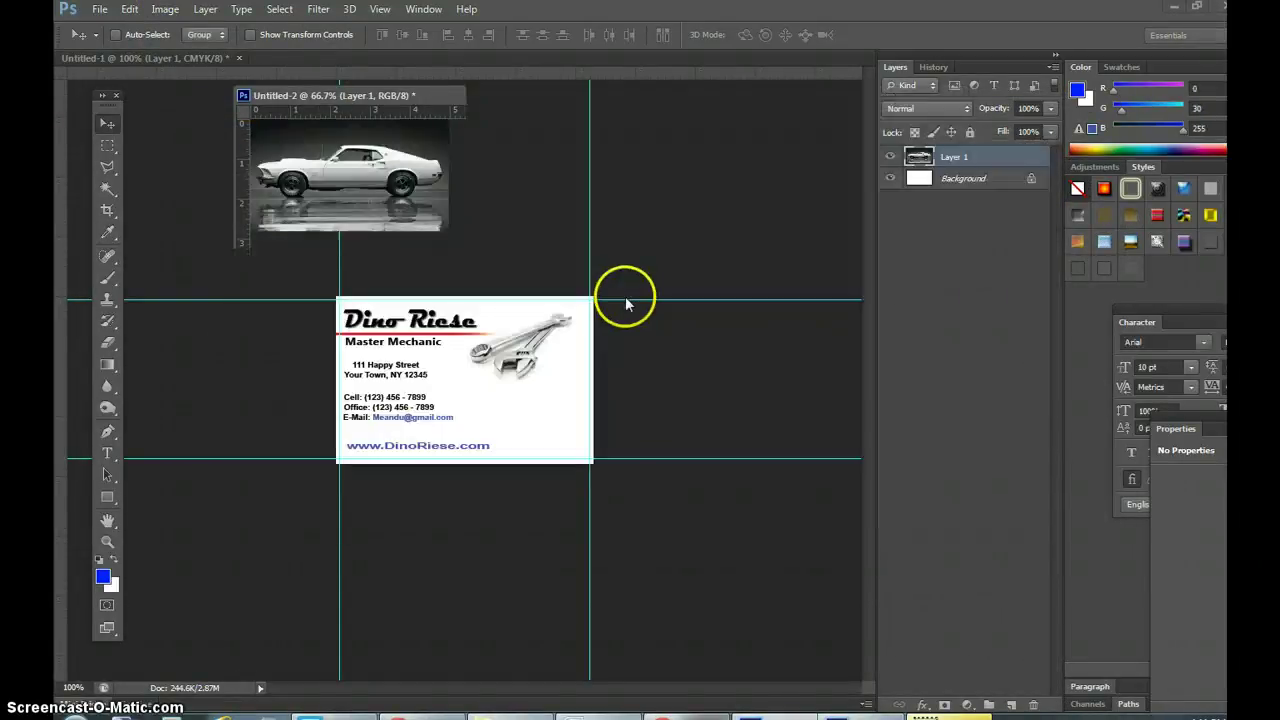
# Select the dark backdrop above the car with the Magic Wand, delete it and clear the selection.
pyautogui.moveTo(343, 97); pyautogui.dragTo(364, 125)
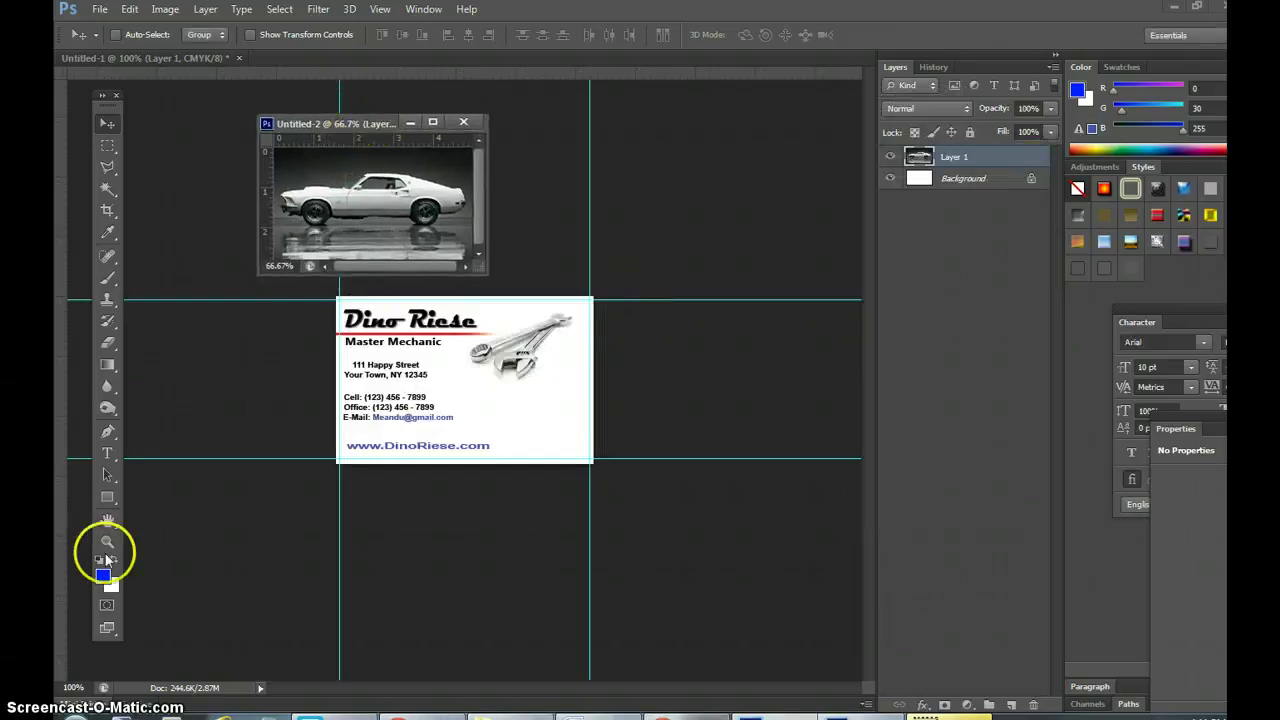
pyautogui.doubleClick(107, 541)
pyautogui.moveTo(476, 272); pyautogui.dragTo(828, 531)
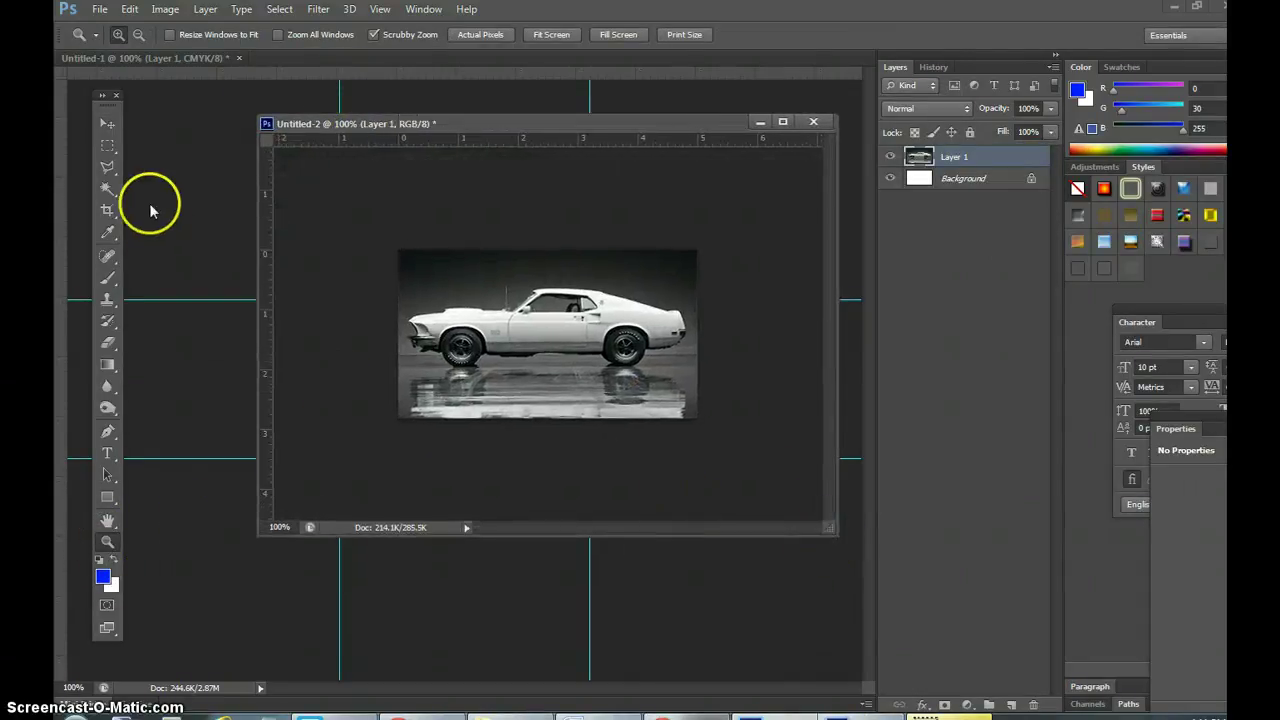
pyautogui.click(107, 189)
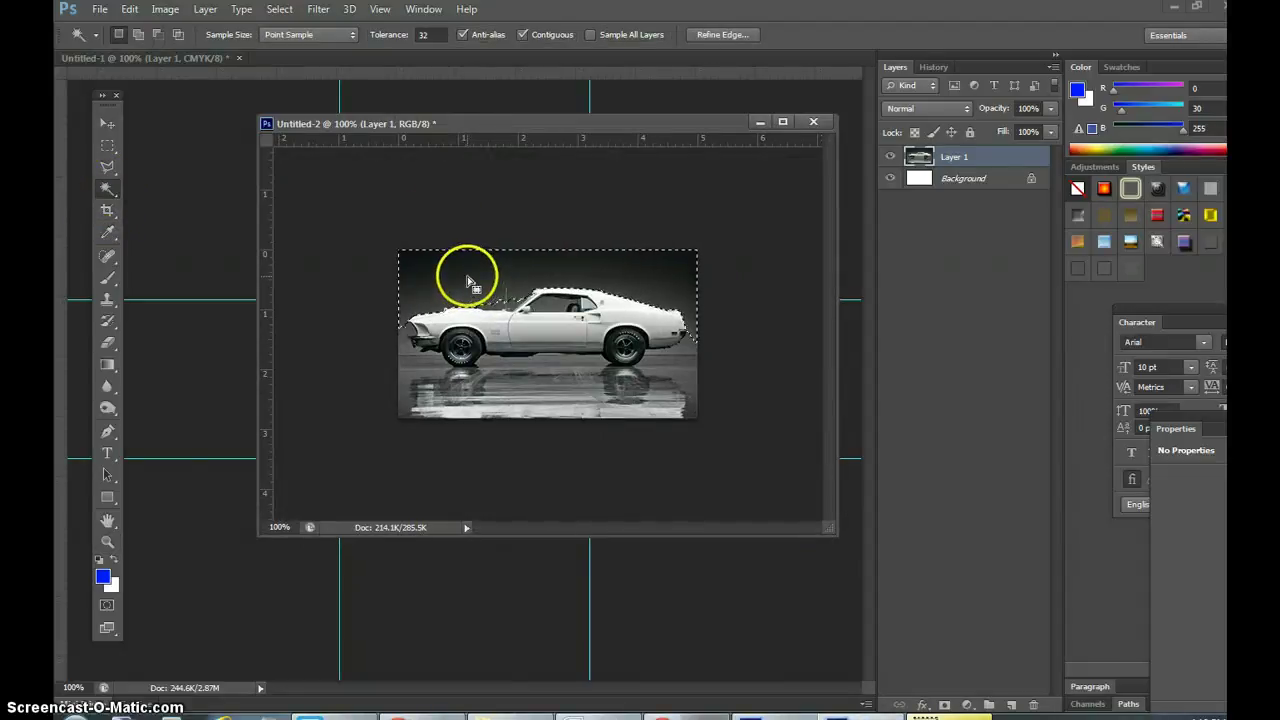
pyautogui.press('Delete')
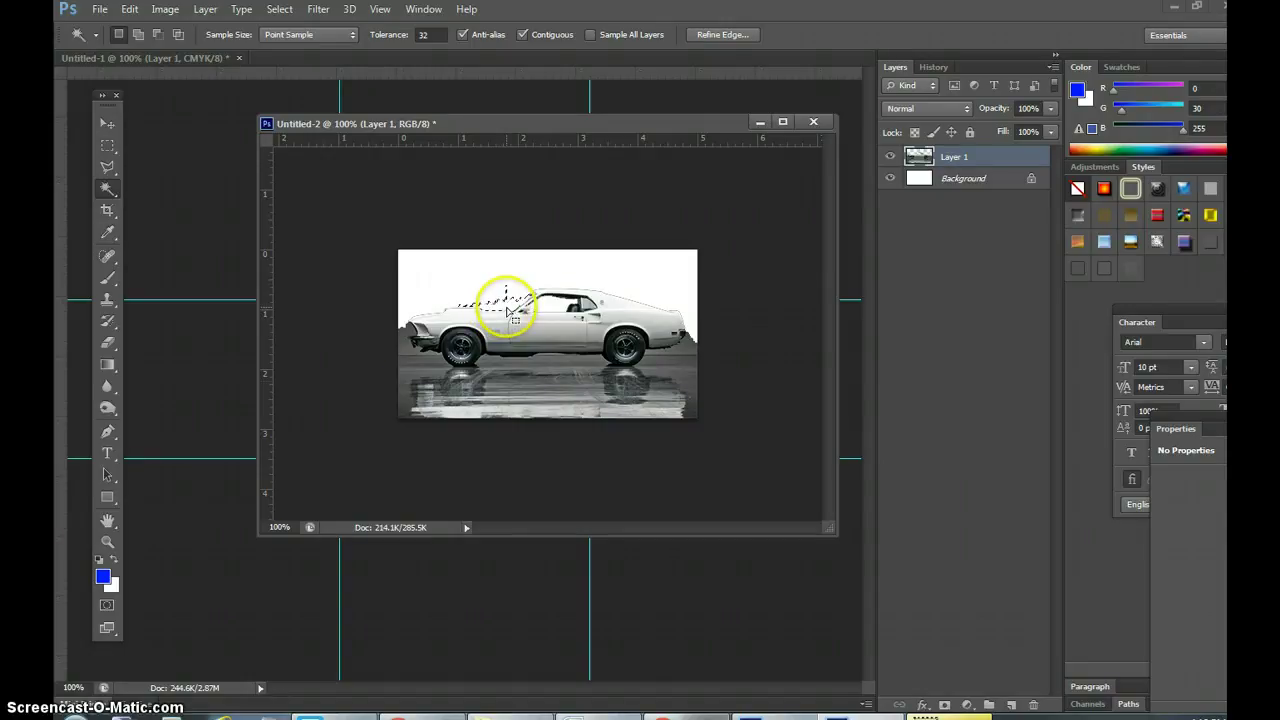
pyautogui.click(402, 352)
pyautogui.hotkey('ctrl', 'd')
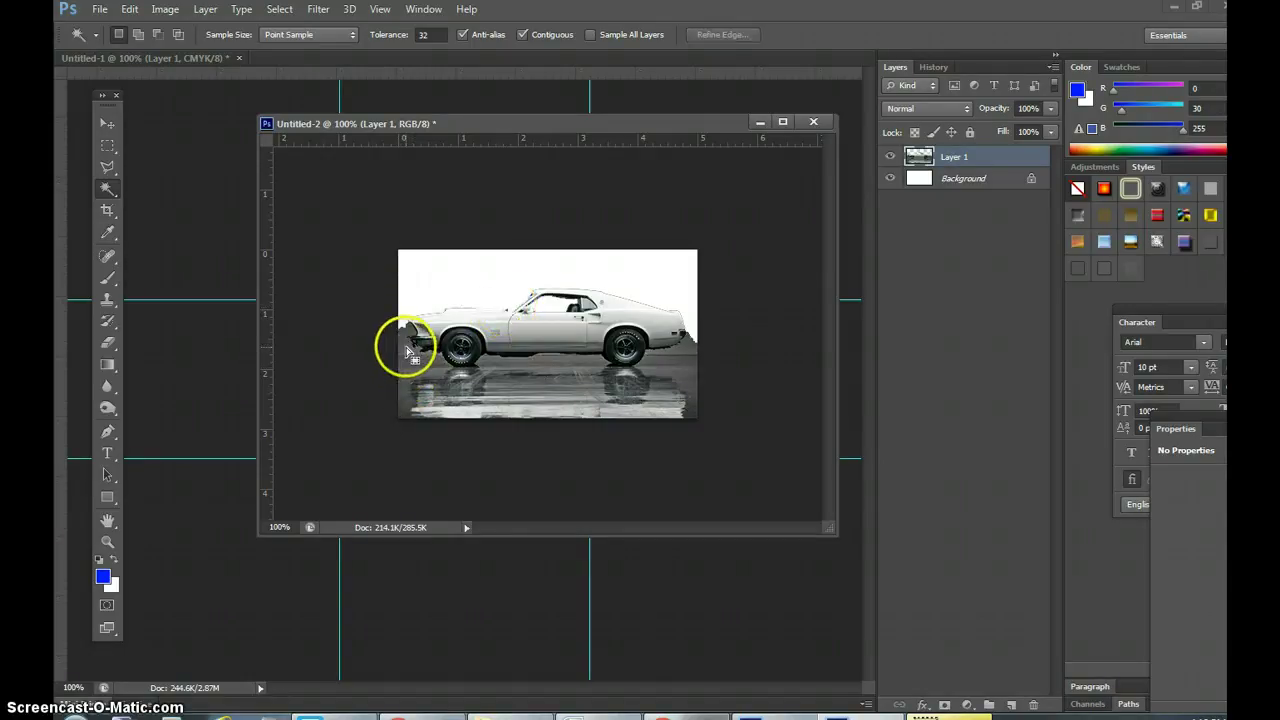
# Delete the grey floor areas around and beneath the car with the Magic Wand, and deselect.
pyautogui.click(407, 352)
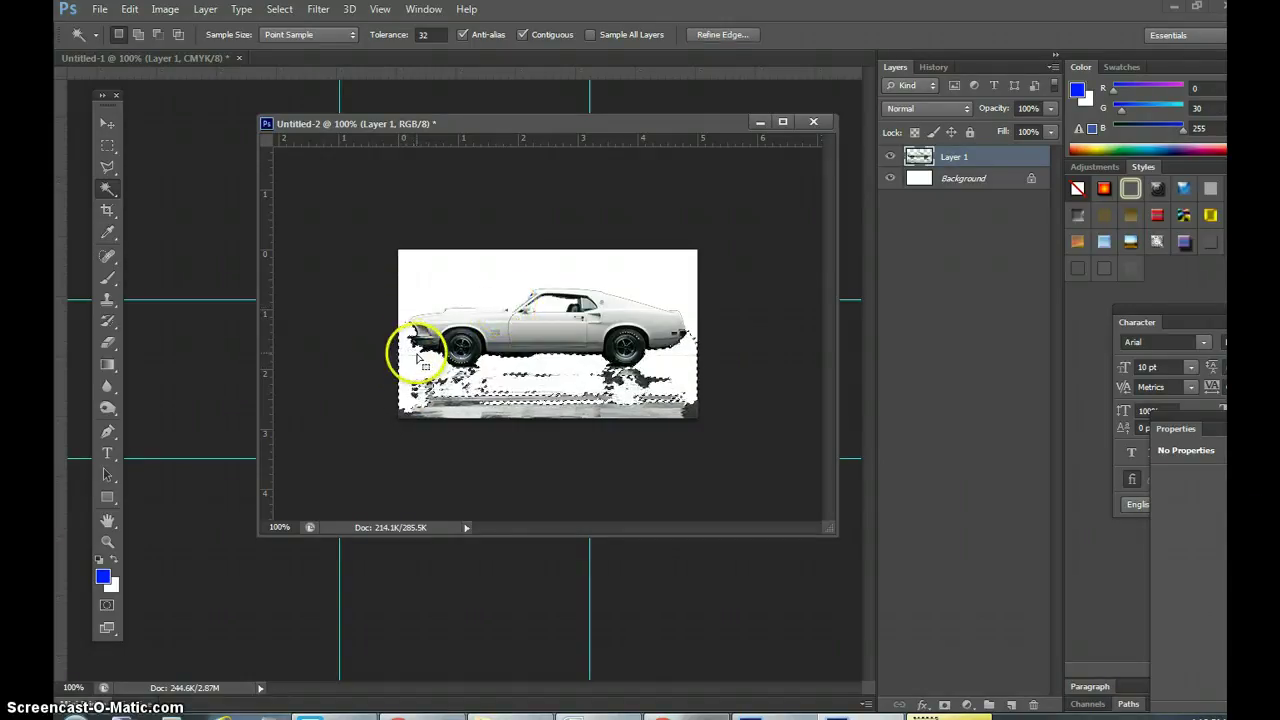
pyautogui.keyDown('shift'); pyautogui.click(514, 357); pyautogui.keyUp('shift')
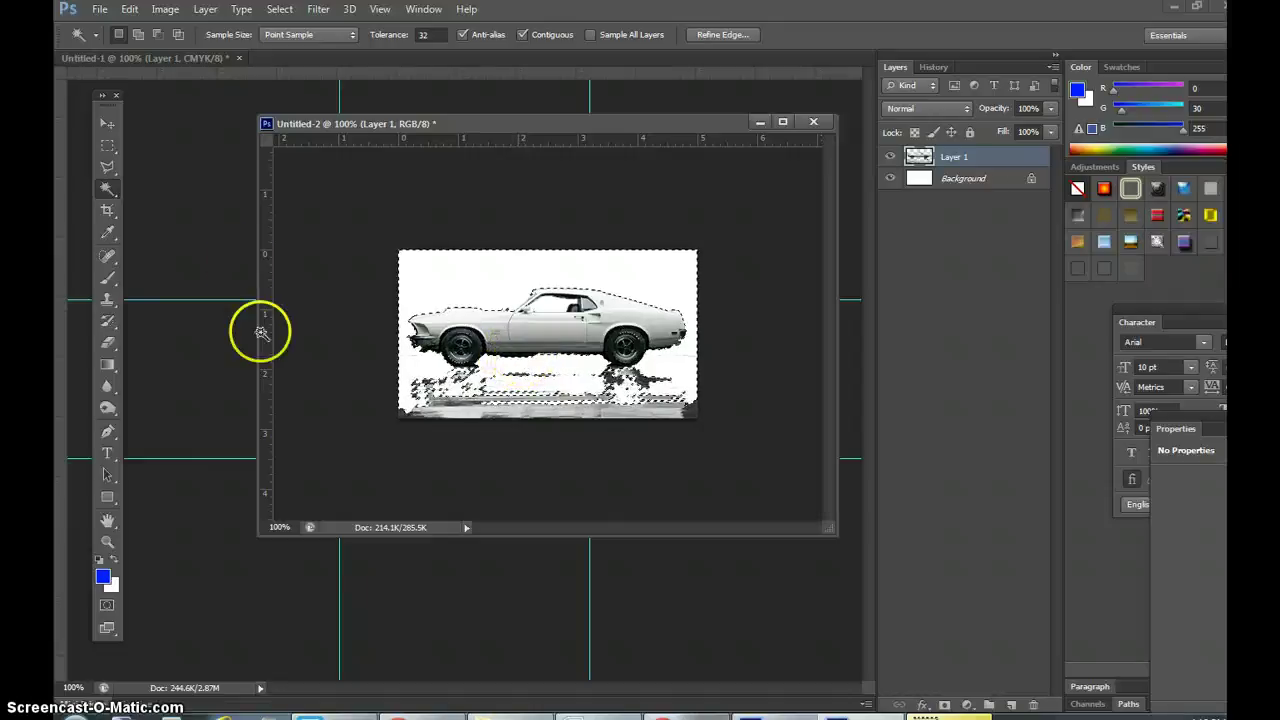
pyautogui.click(284, 11)
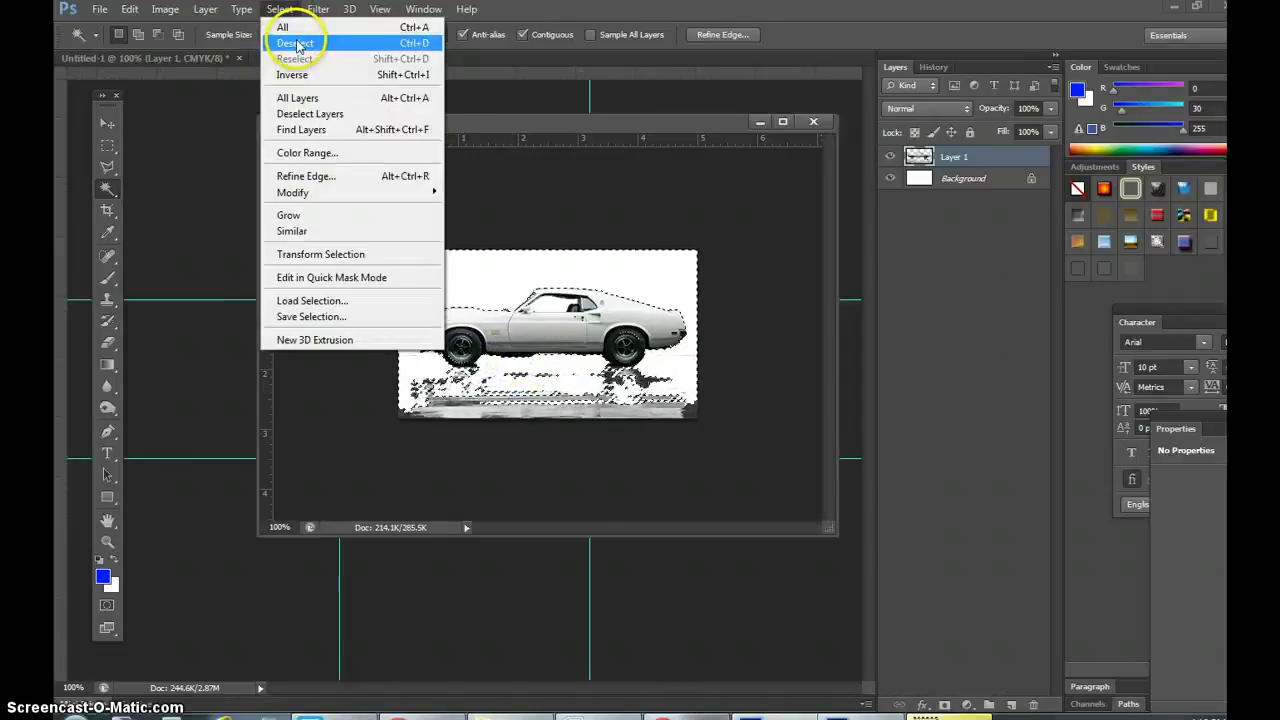
pyautogui.click(294, 40)
# Outline the remaining floor reflection below the car with the Polygonal Lasso, following the wheels and underside, and cut it away.
pyautogui.click(107, 168)
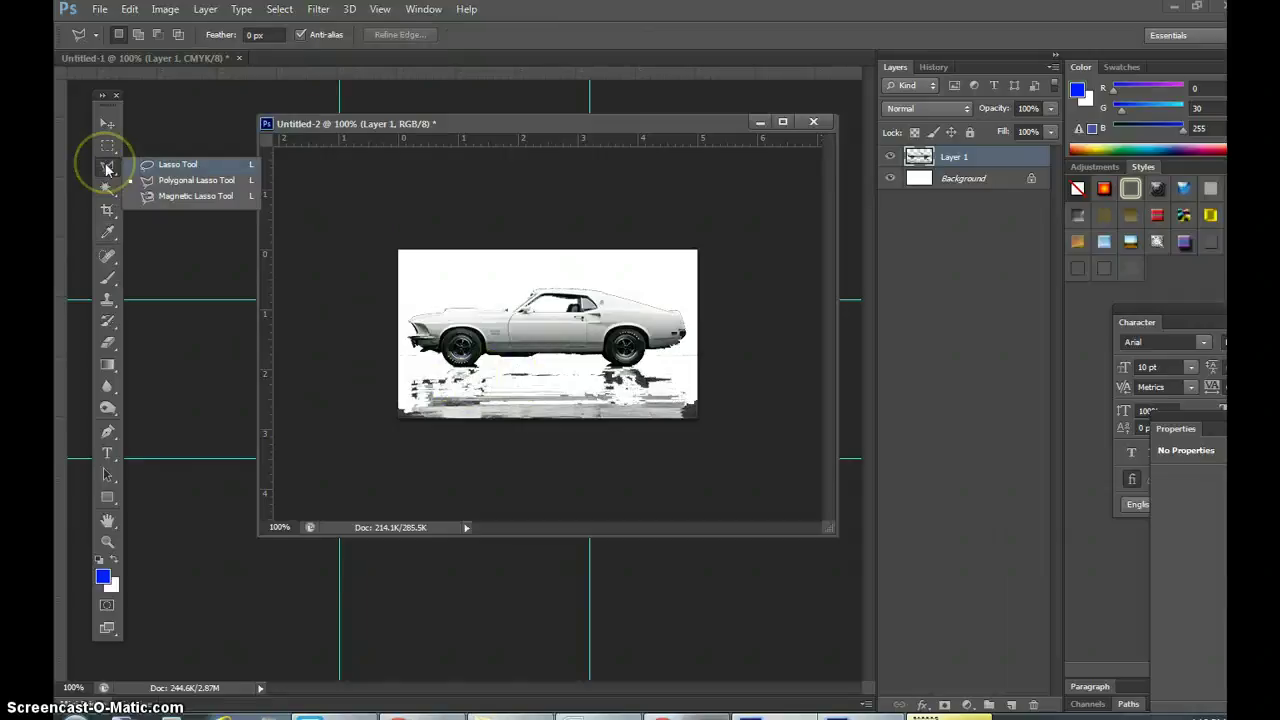
pyautogui.click(196, 180)
pyautogui.click(495, 368)
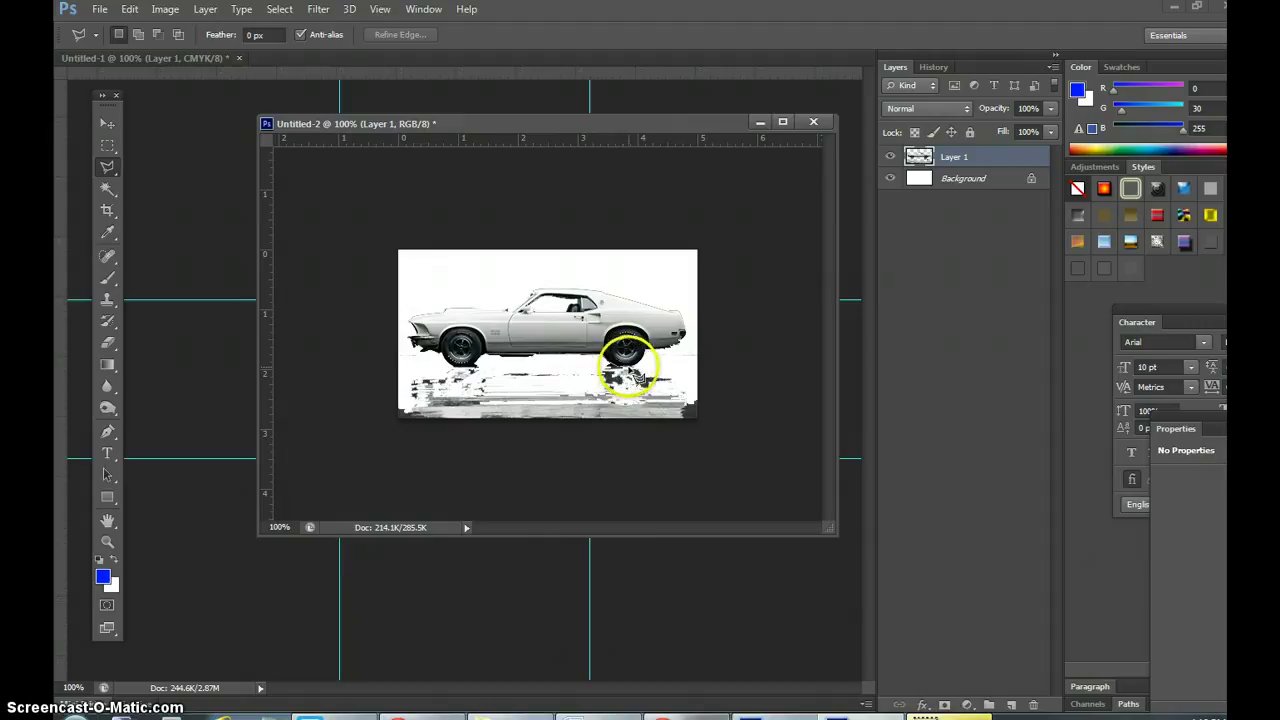
pyautogui.click(692, 366)
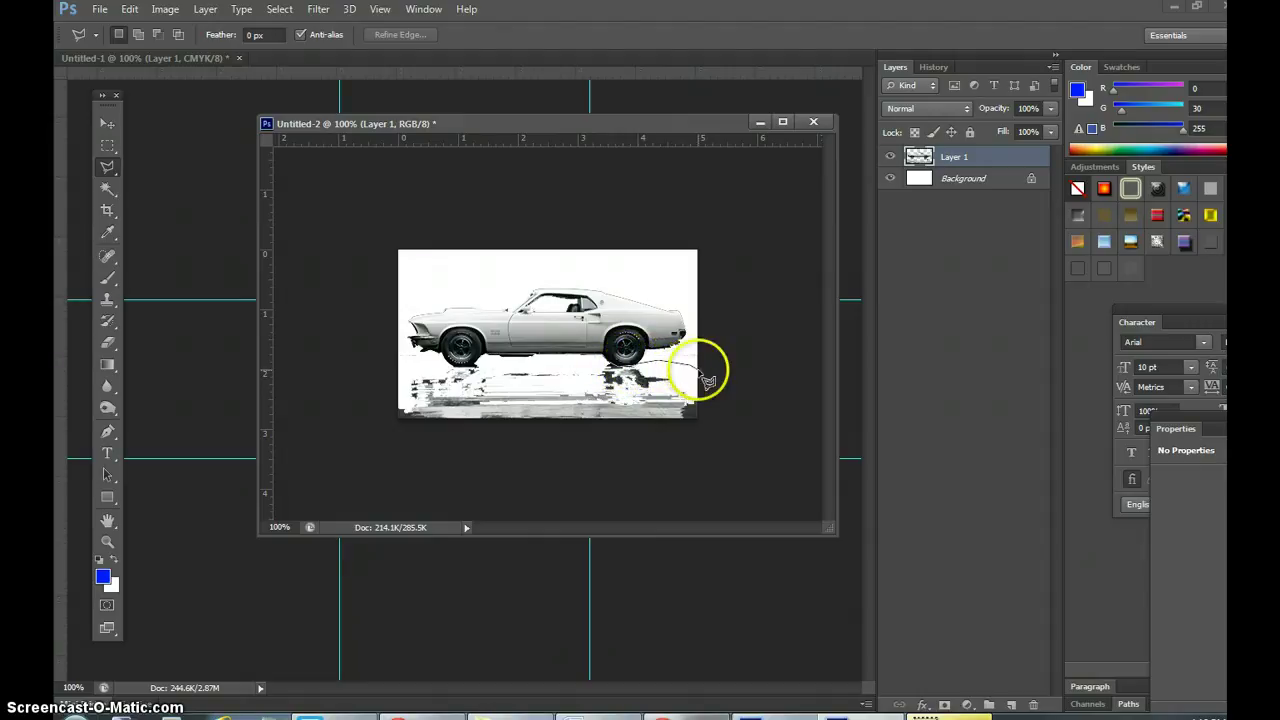
pyautogui.click(713, 431)
pyautogui.click(385, 461)
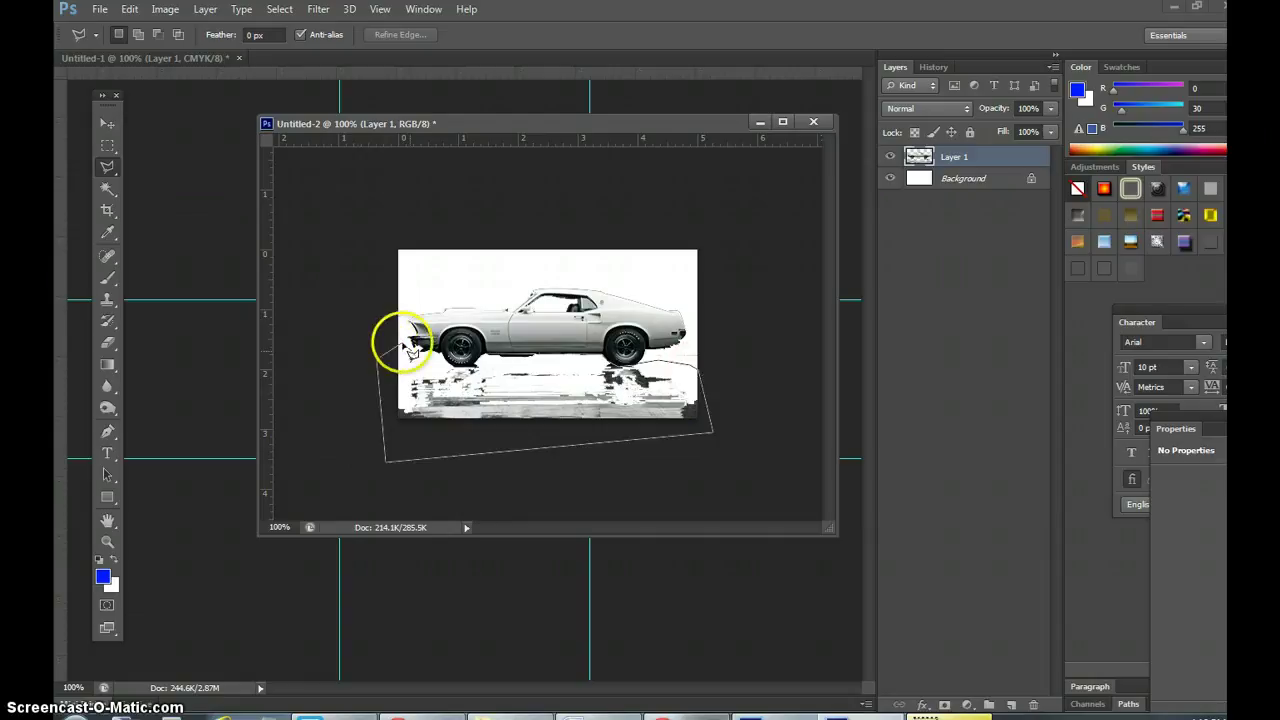
pyautogui.click(409, 349)
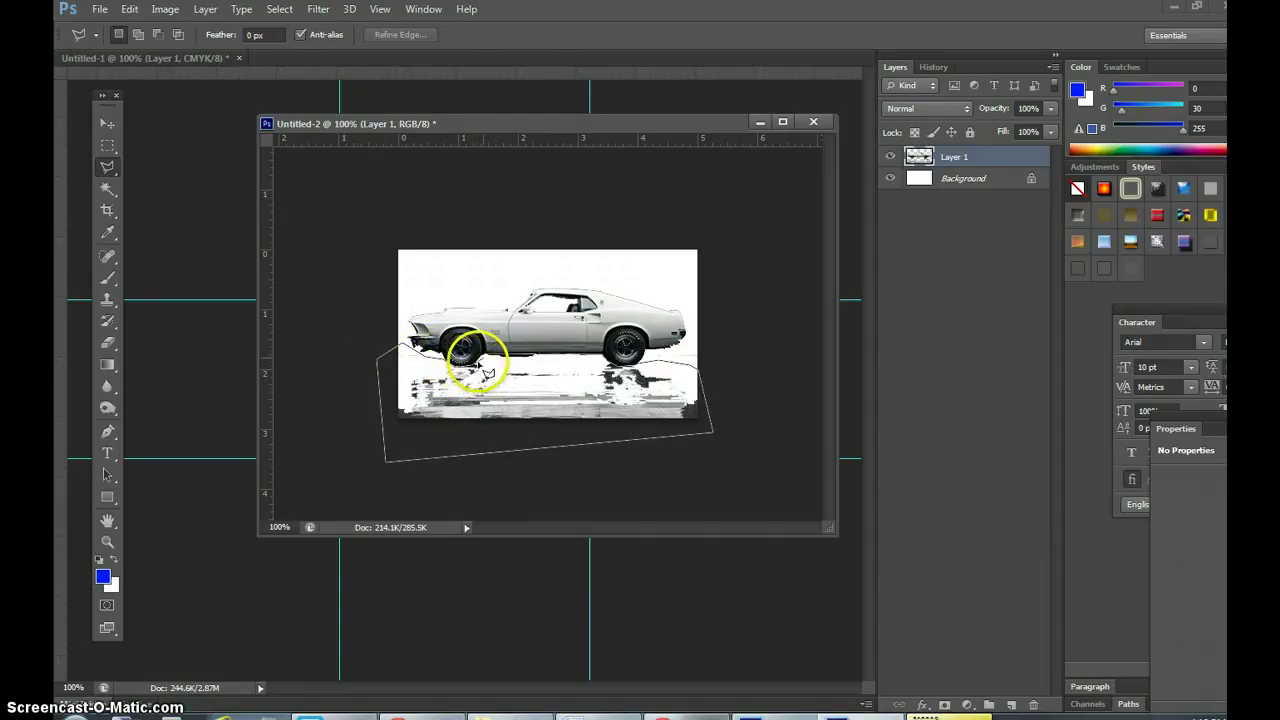
pyautogui.doubleClick(475, 355)
pyautogui.click(129, 9)
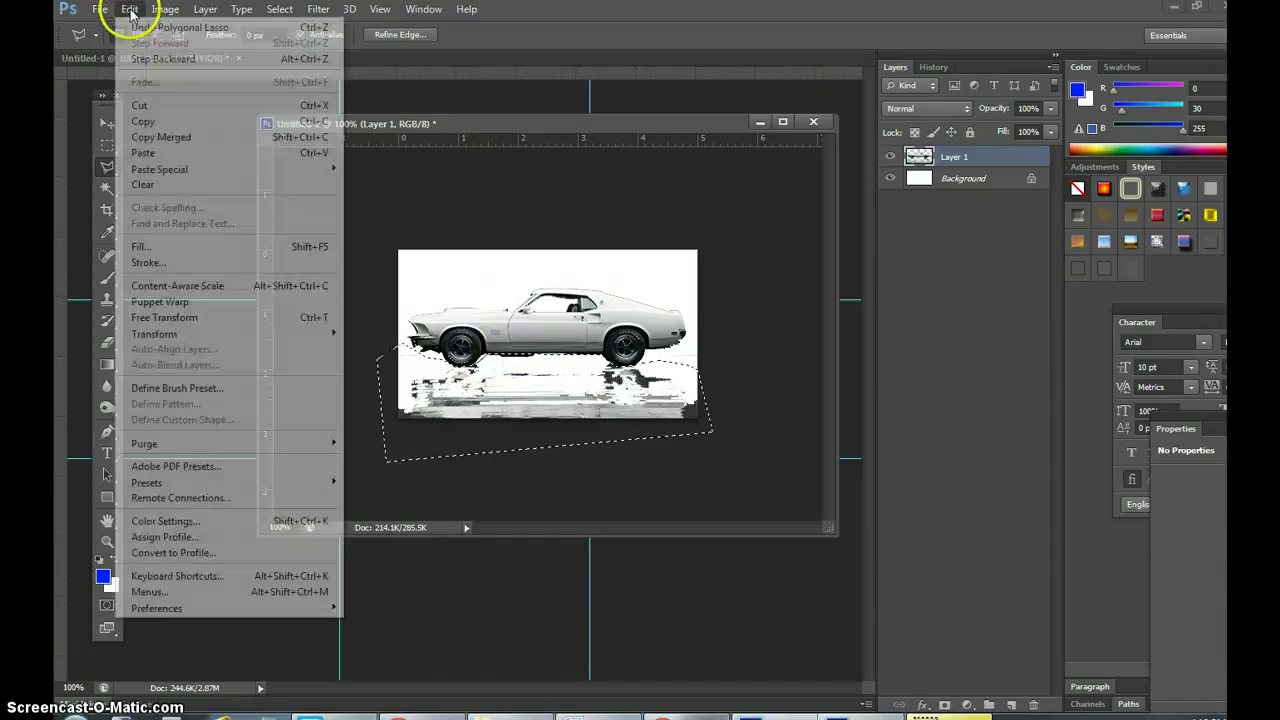
pyautogui.click(139, 105)
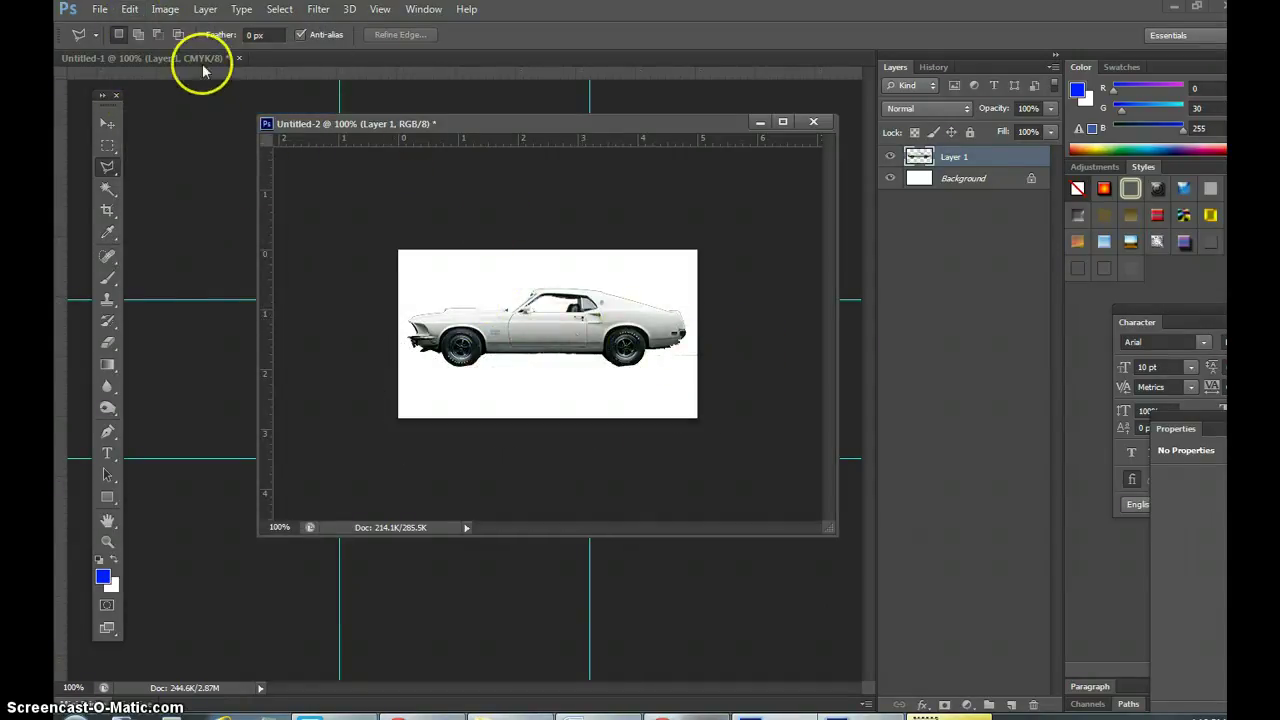
# Select the whole canvas of the car layer and cut the isolated car to the clipboard.
pyautogui.click(279, 9)
pyautogui.click(290, 33)
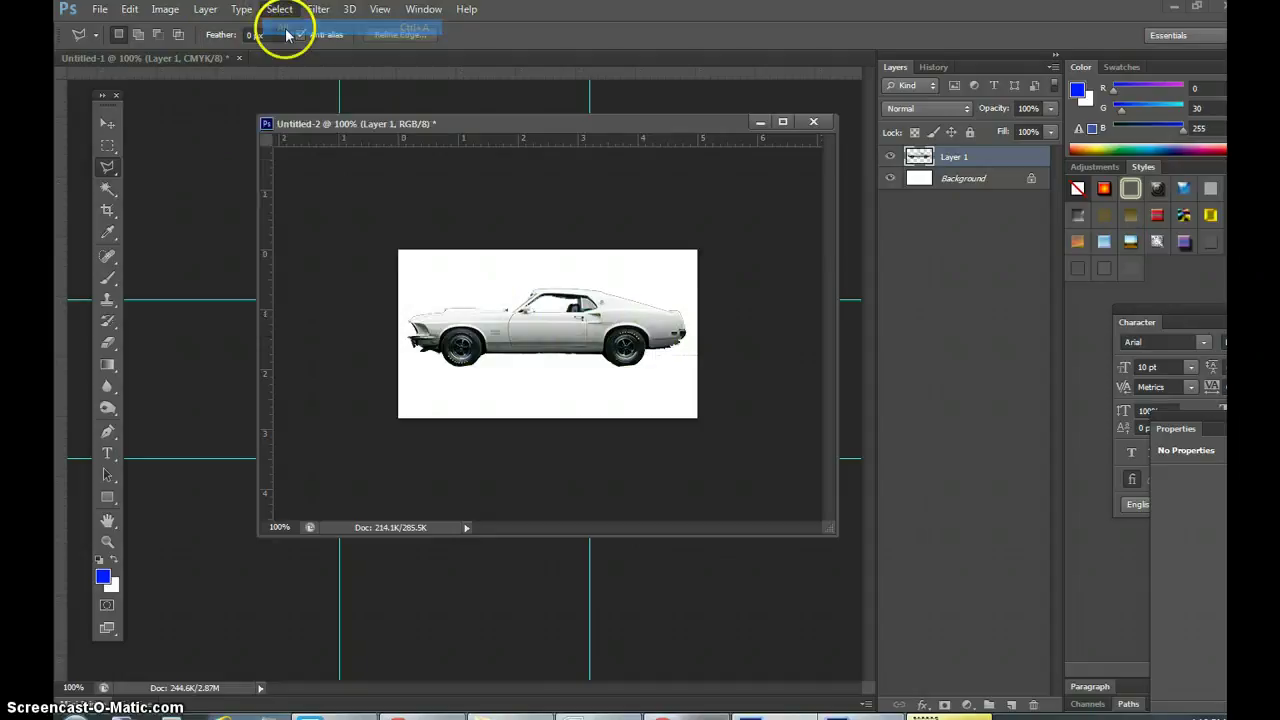
pyautogui.click(129, 9)
pyautogui.click(160, 106)
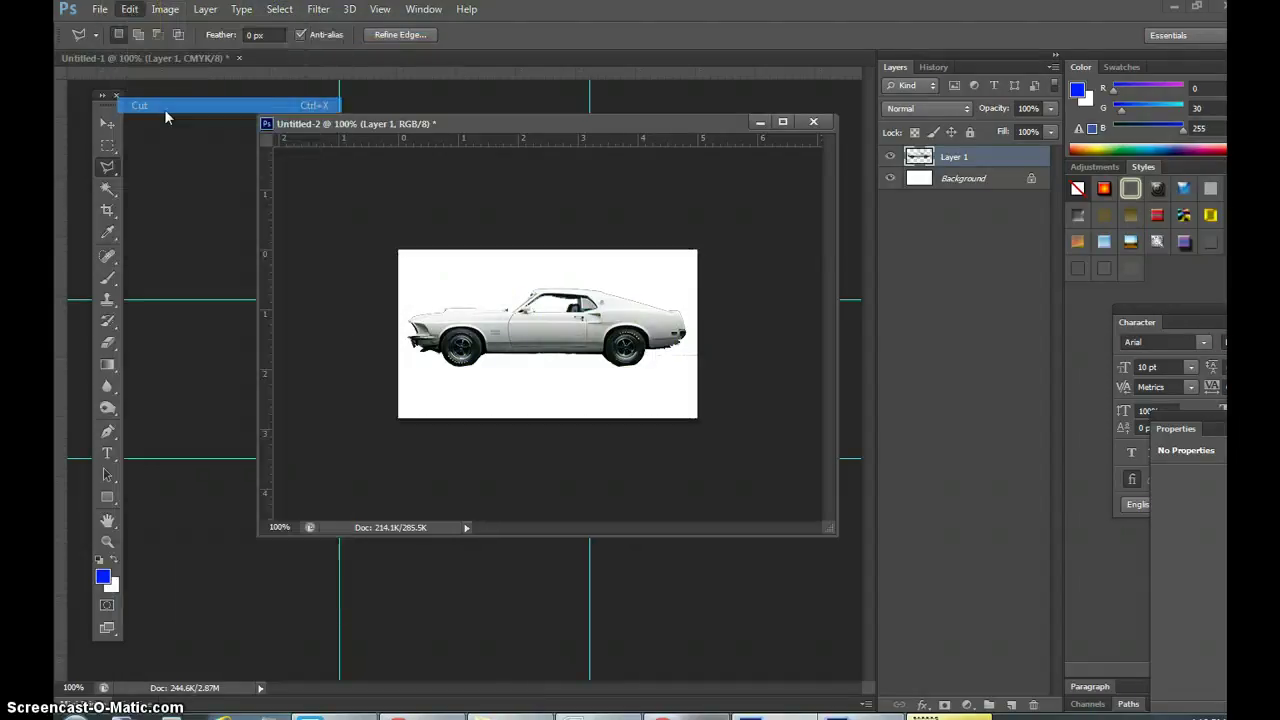
# Minimize the emptied car document and paste the cut-out car into the business card document.
pyautogui.click(817, 121)
pyautogui.click(760, 271)
pyautogui.click(759, 122)
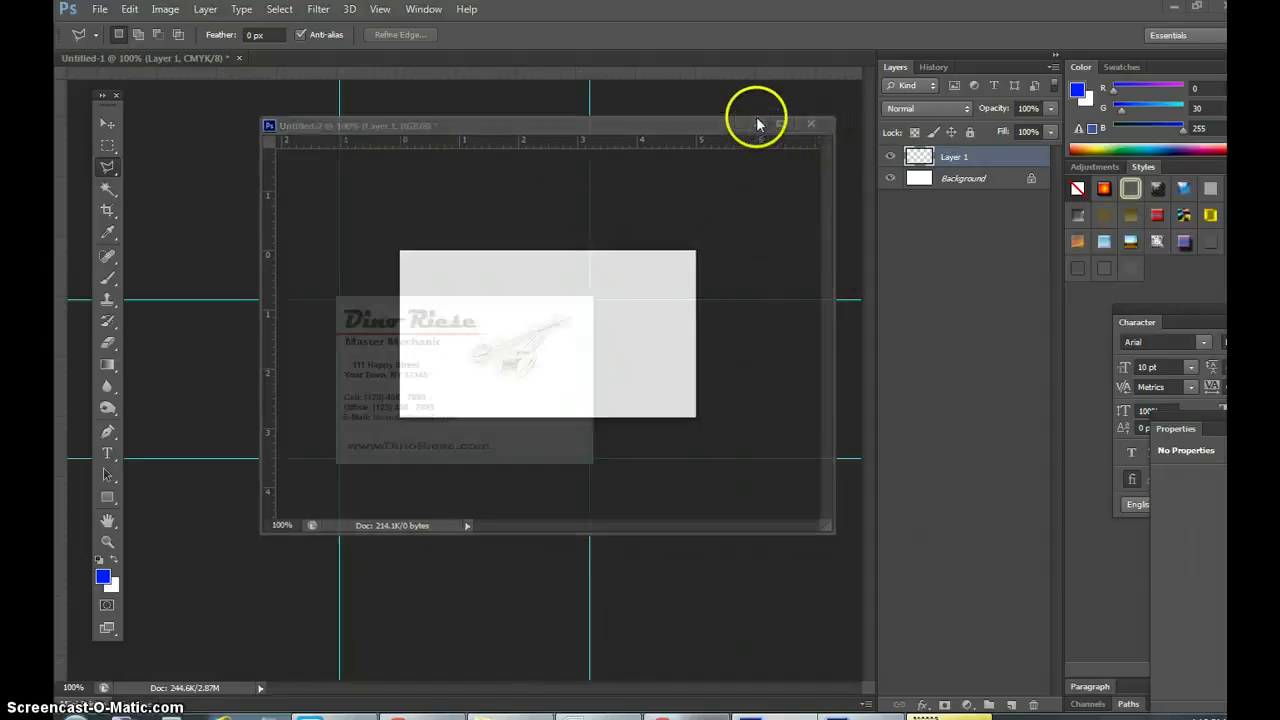
pyautogui.click(129, 9)
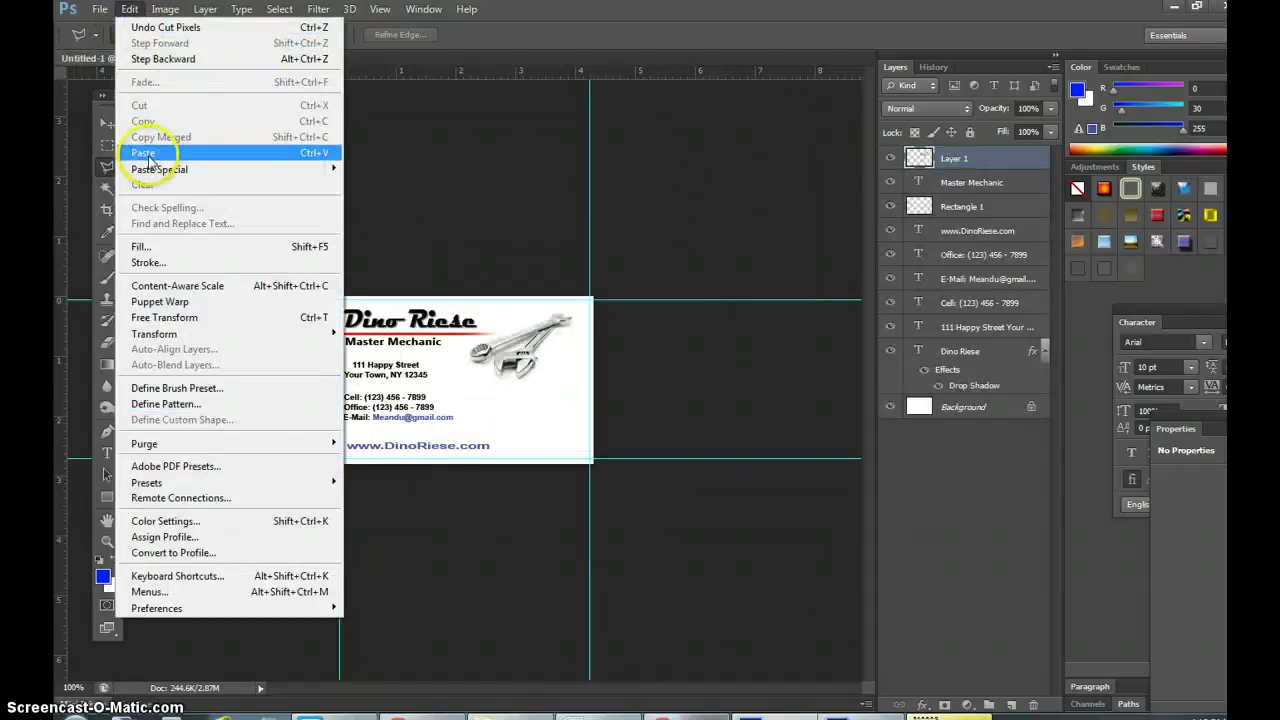
pyautogui.click(148, 158)
# Free Transform the car to about 44% width and 45% height, place it in the card's lower right below the wrenches, and apply.
pyautogui.click(129, 9)
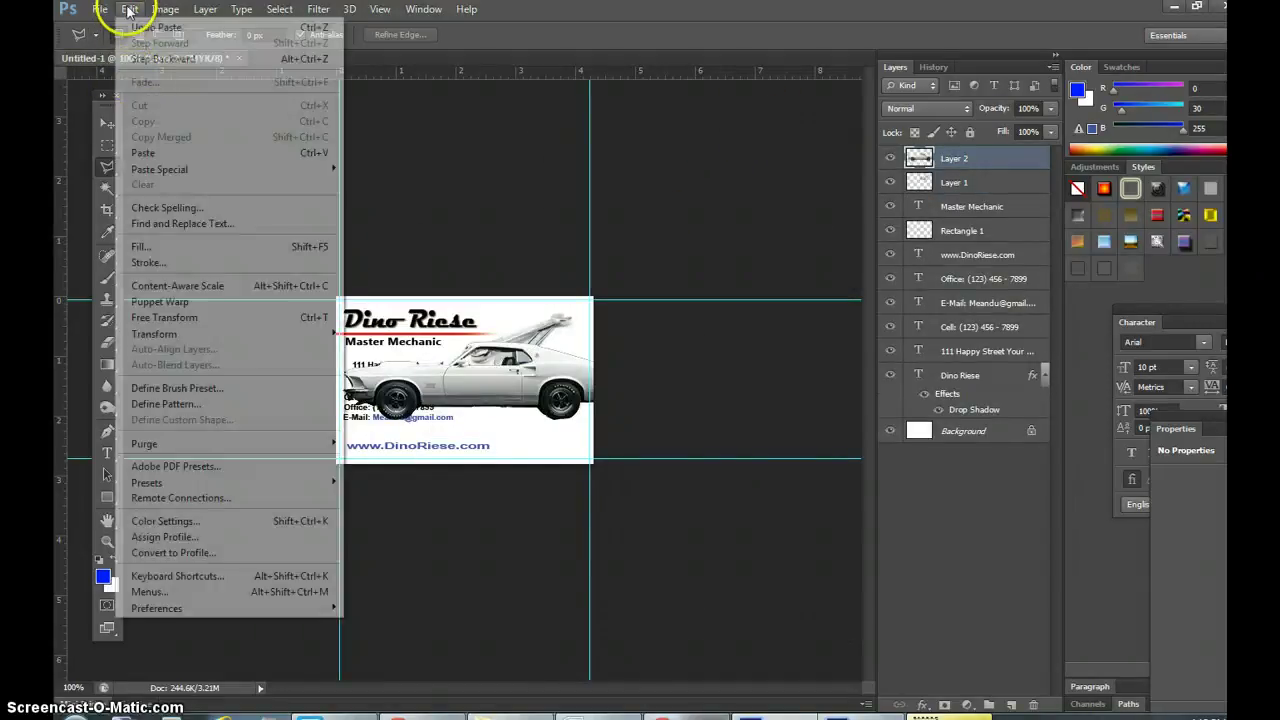
pyautogui.click(163, 317)
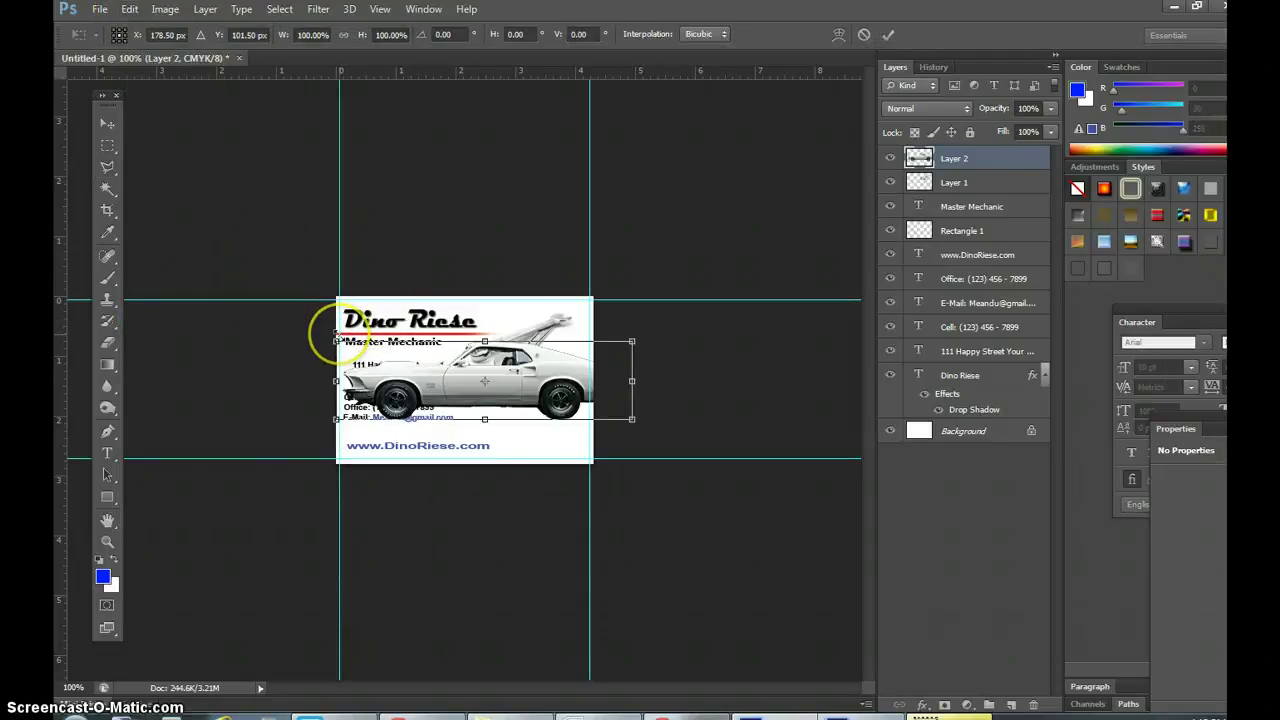
pyautogui.moveTo(336, 341); pyautogui.dragTo(516, 406)
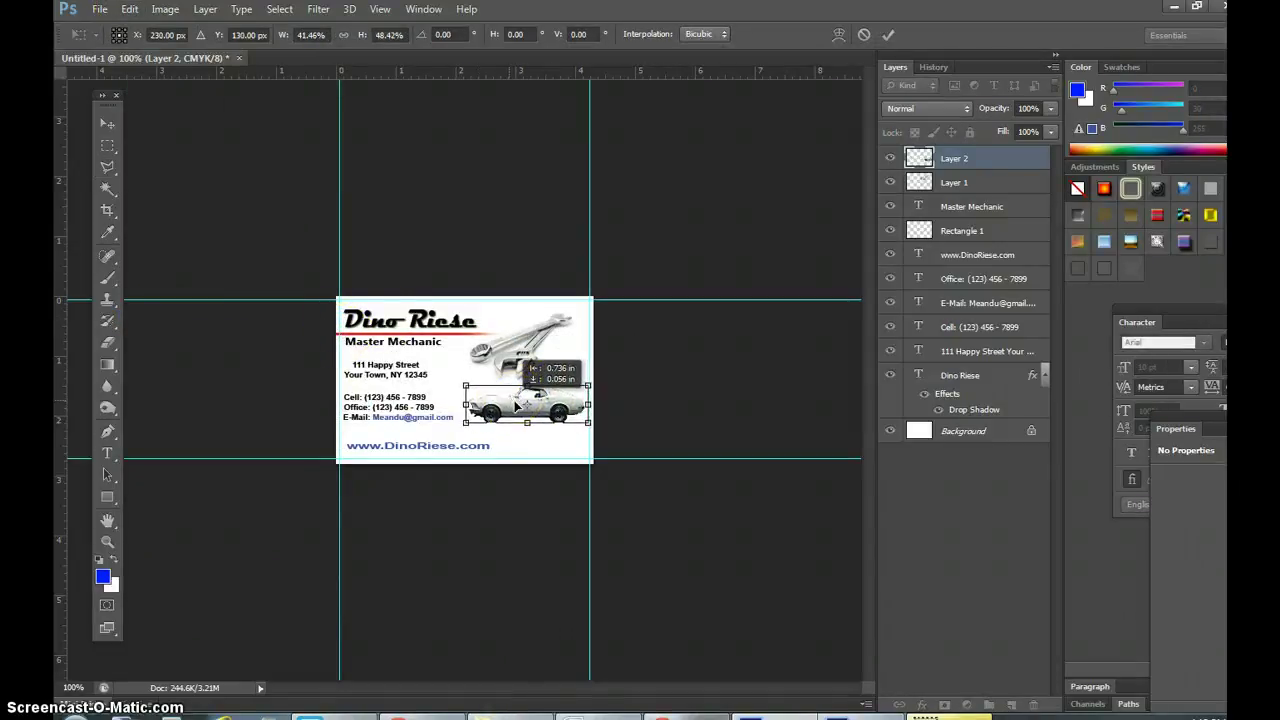
pyautogui.moveTo(517, 406); pyautogui.dragTo(517, 408)
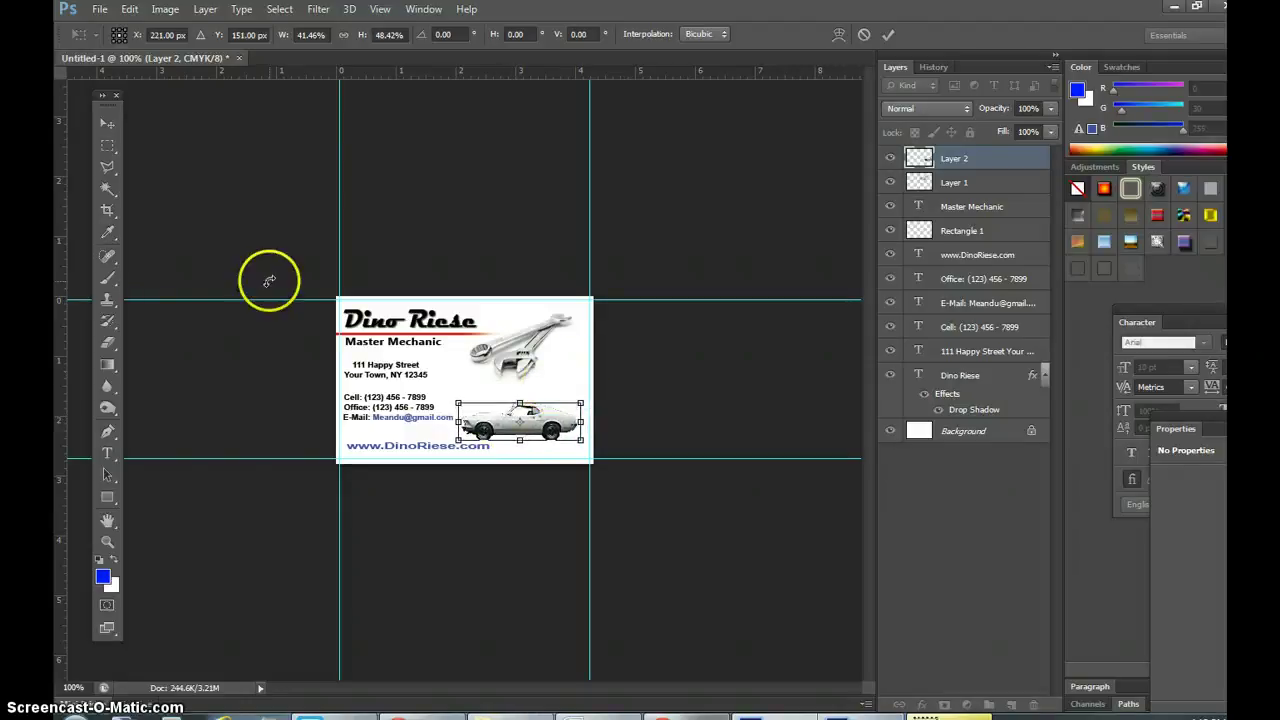
pyautogui.moveTo(581, 406); pyautogui.dragTo(596, 402)
pyautogui.click(550, 415)
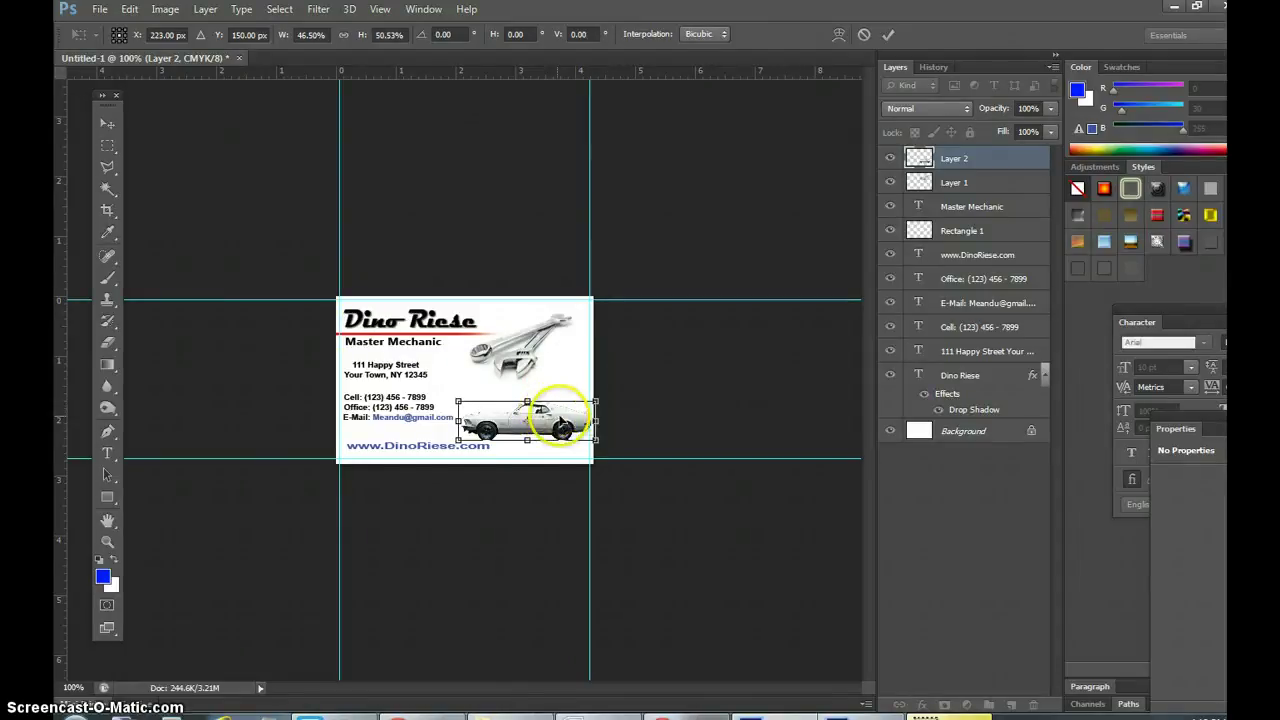
pyautogui.moveTo(563, 422); pyautogui.dragTo(522, 406)
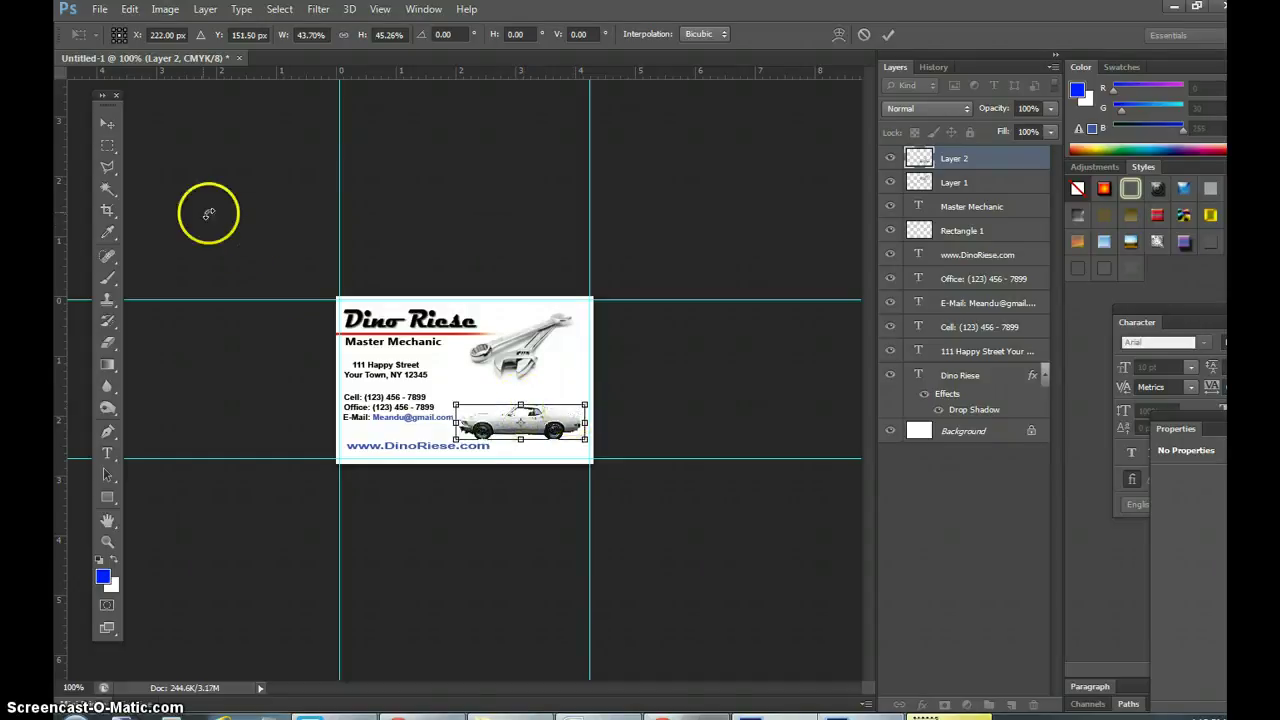
pyautogui.click(107, 122)
pyautogui.click(631, 272)
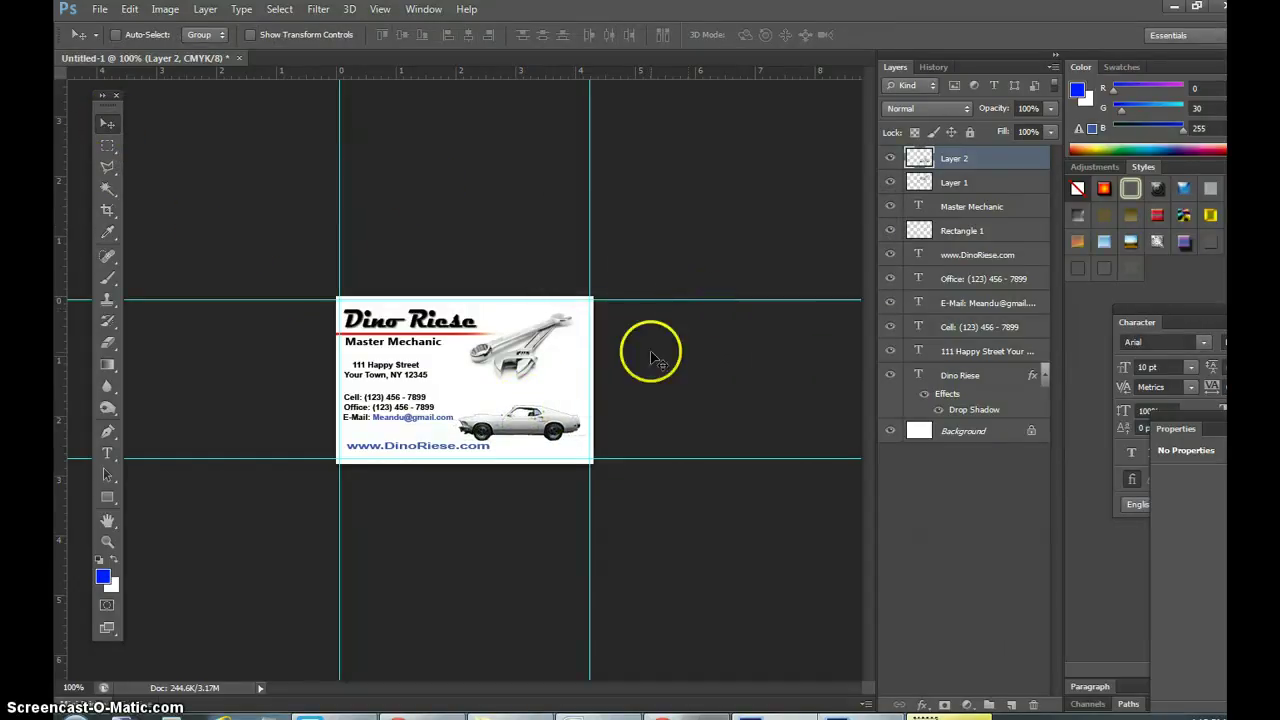